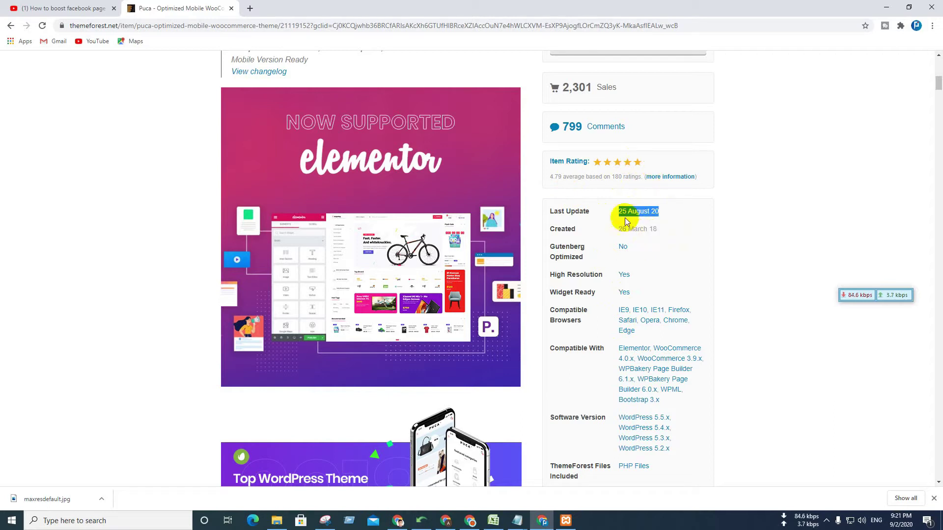
Examine the Puca theme's item page on ThemeForest, including its creation date, compatible browsers and plugins, WordPress versions and documentation details.
drag(618, 229, 657, 229)
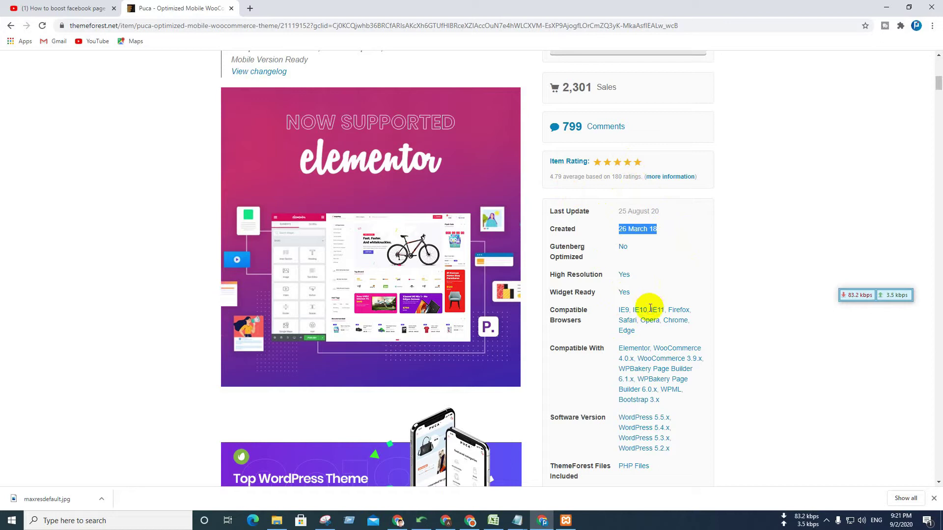
scroll(588, 364, down, 7)
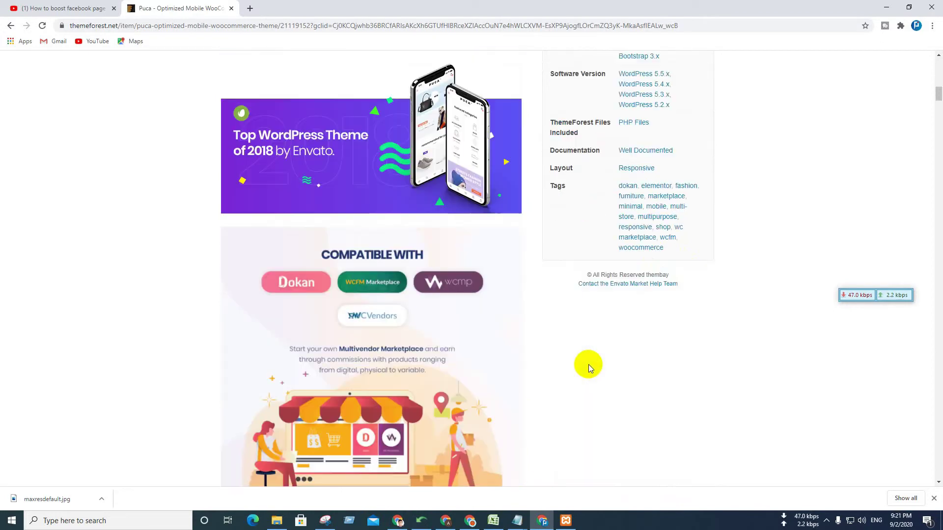
scroll(590, 368, up, 20)
scroll(593, 369, down, 13)
scroll(598, 366, down, 4)
scroll(601, 363, up, 3)
scroll(606, 351, down, 2)
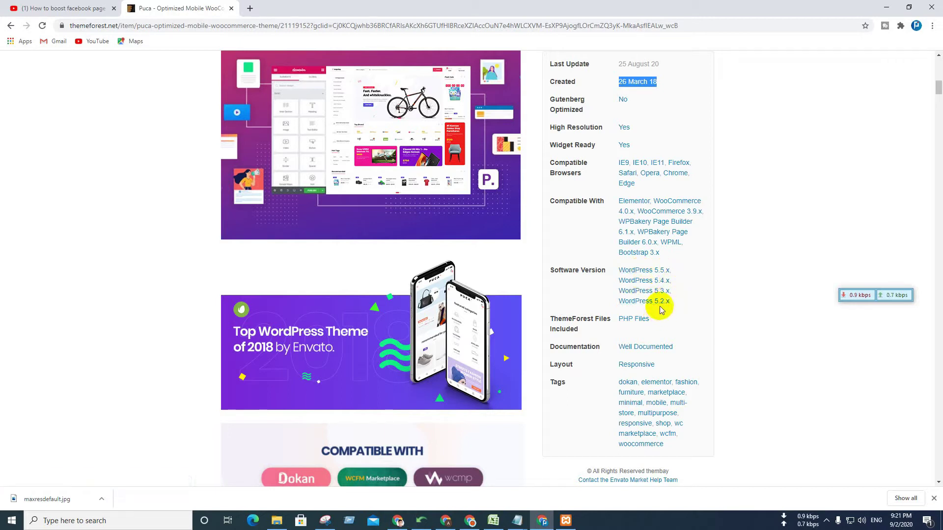
scroll(432, 376, down, 2)
scroll(432, 376, up, 12)
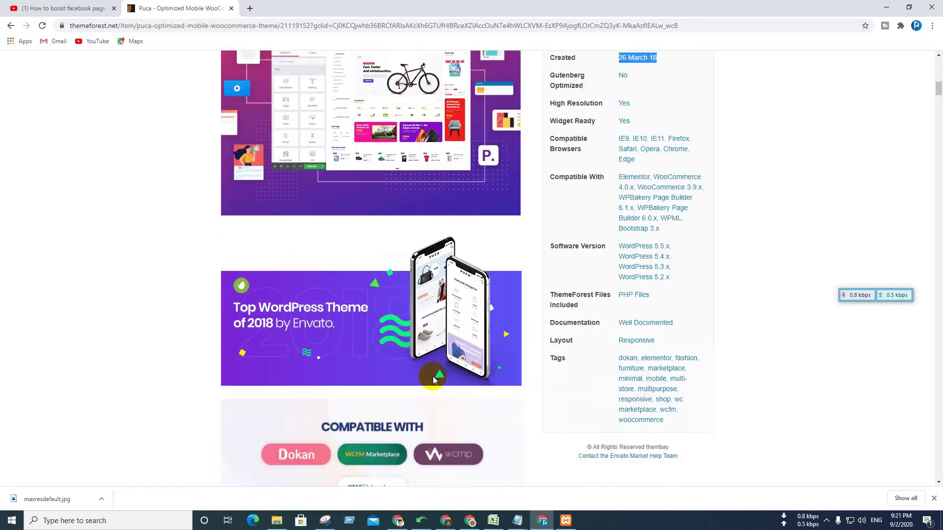
scroll(648, 388, down, 15)
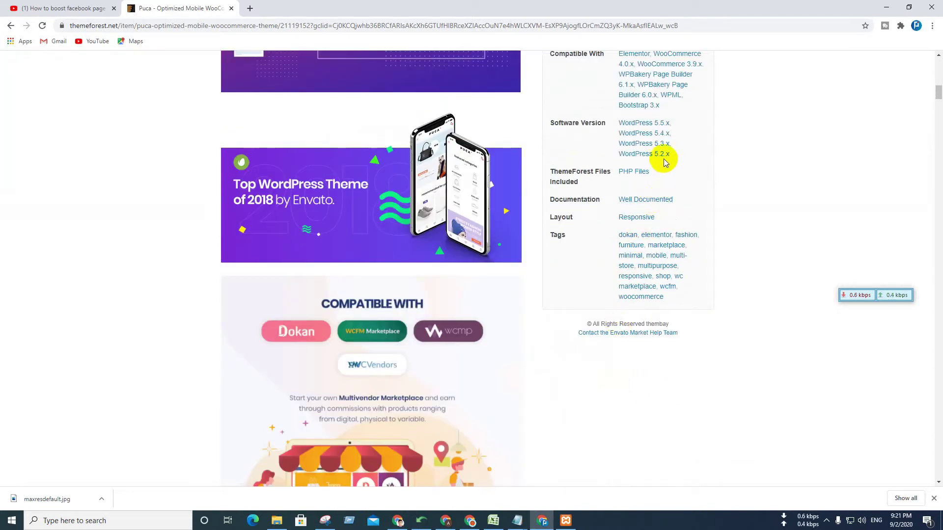
scroll(455, 348, down, 6)
scroll(457, 356, up, 11)
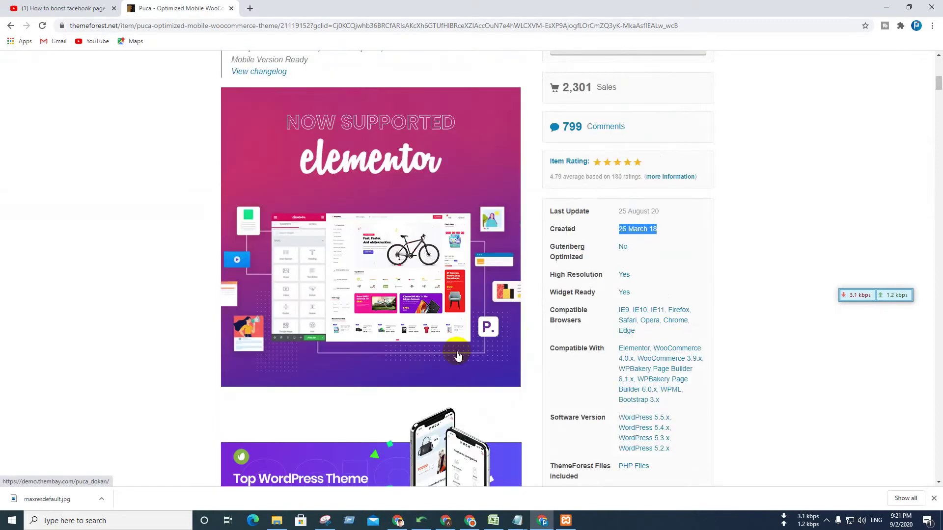
scroll(457, 356, up, 10)
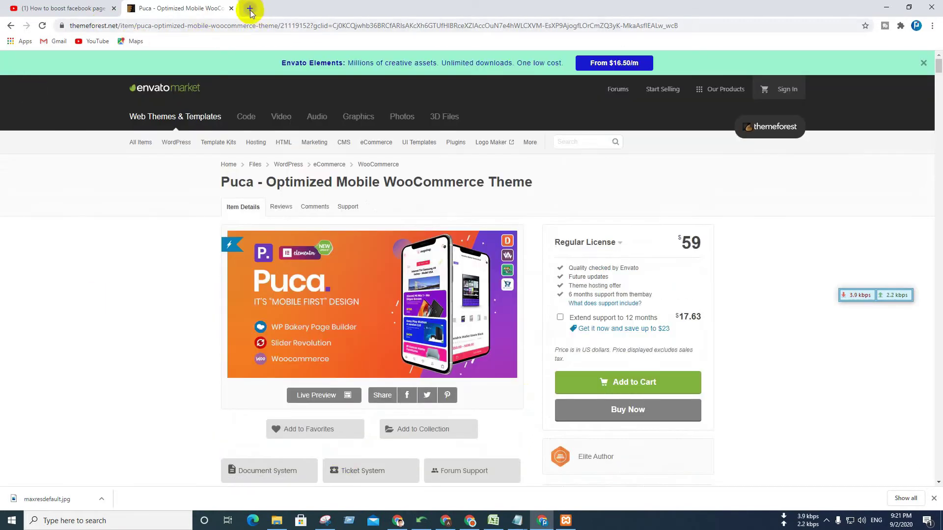
click(250, 10)
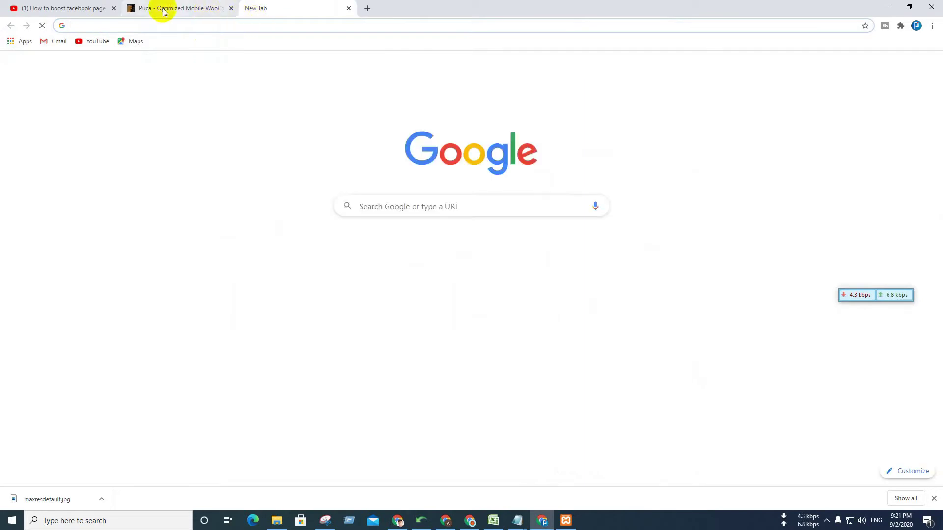
click(163, 10)
click(287, 8)
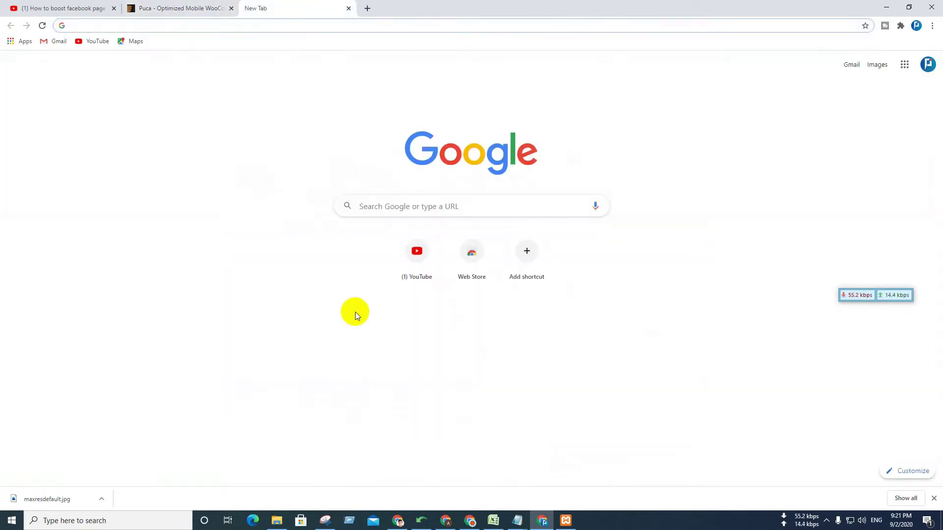
Switch to the other browser window's localhost/puca WordPress dashboard and reload it.
click(446, 520)
click(405, 10)
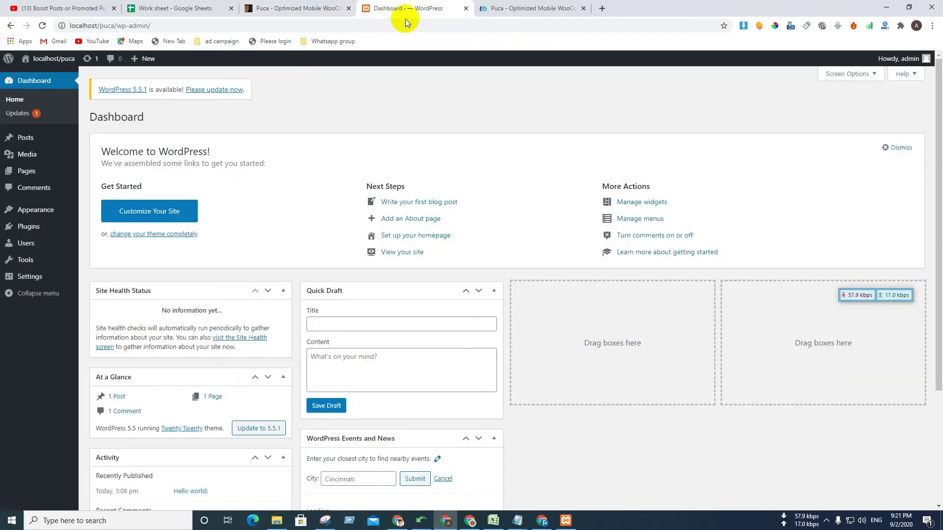
click(156, 27)
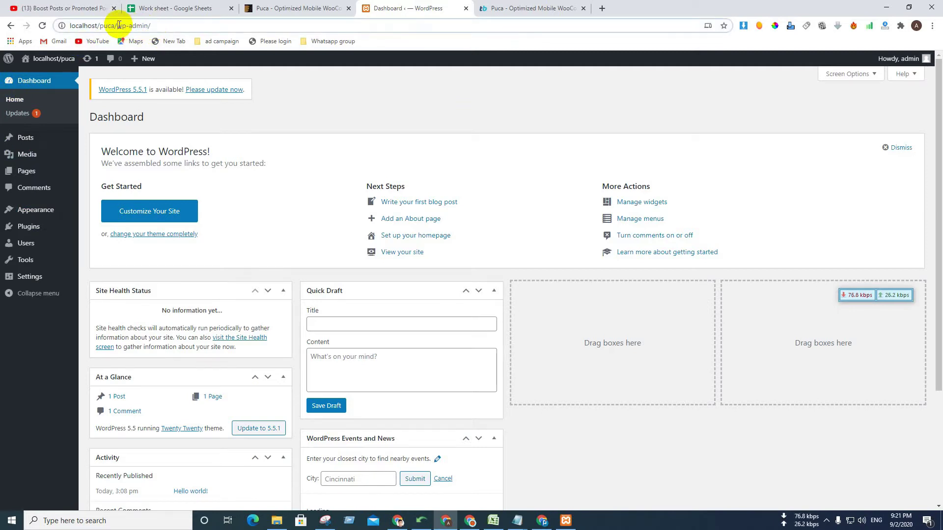
click(43, 25)
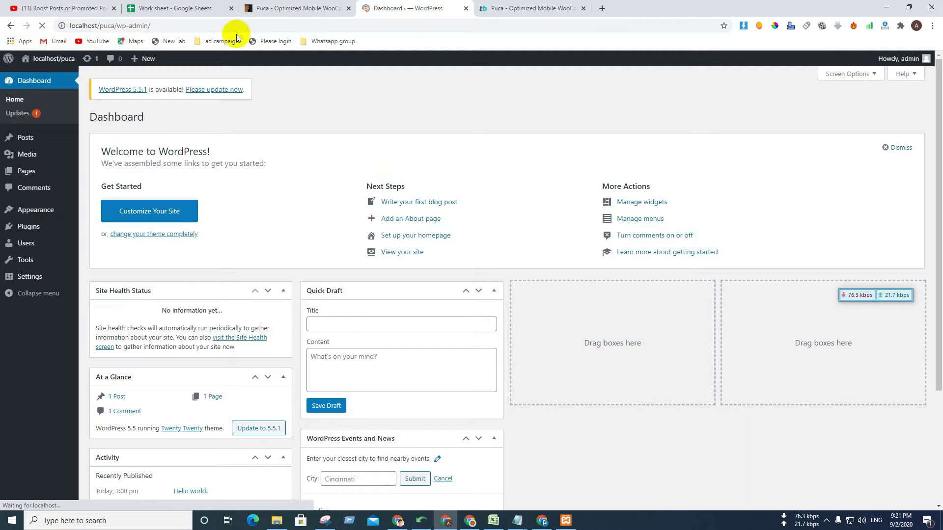
click(186, 27)
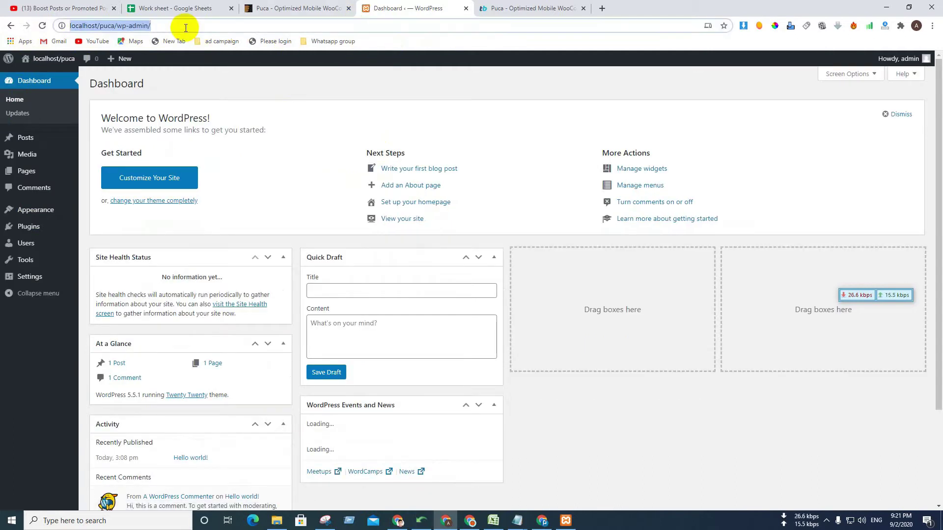
Go to the site's themes, start adding a new one and open the theme upload form.
click(20, 210)
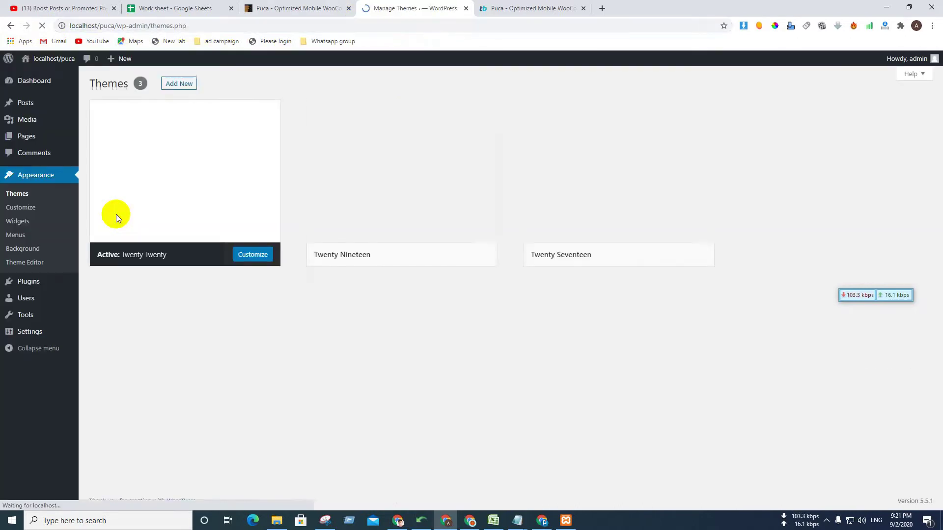
click(185, 86)
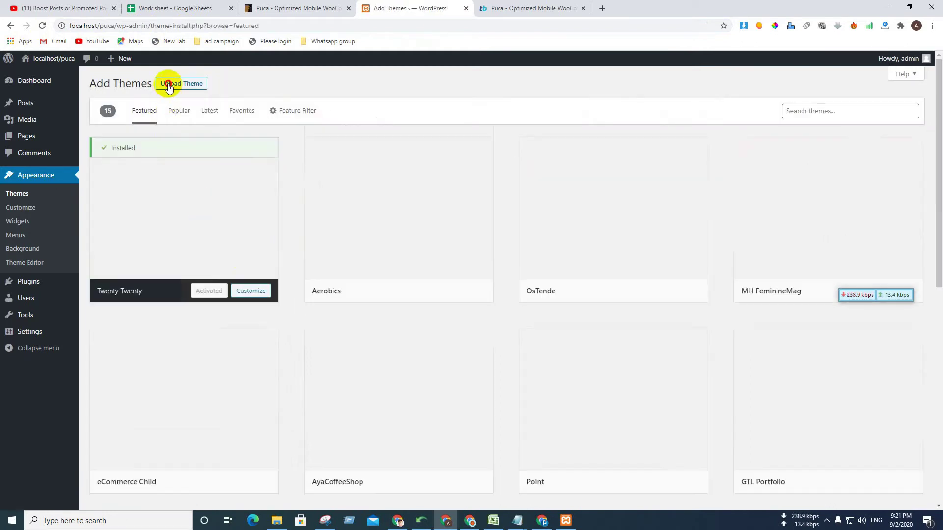
click(165, 84)
click(439, 171)
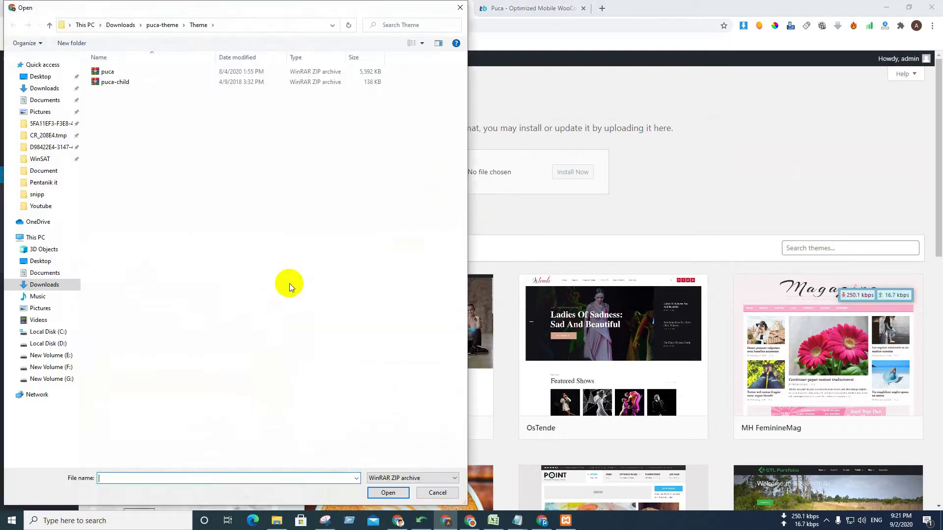
click(41, 88)
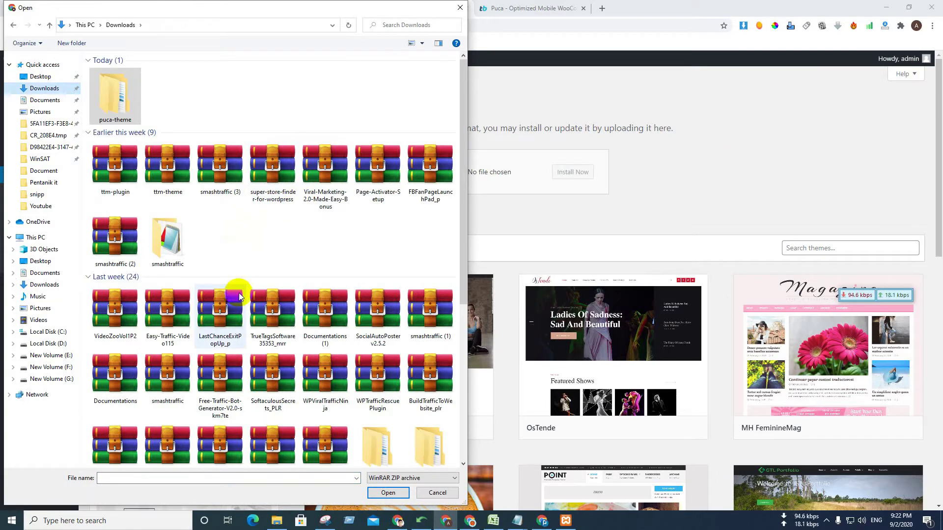
scroll(238, 293, down, 5)
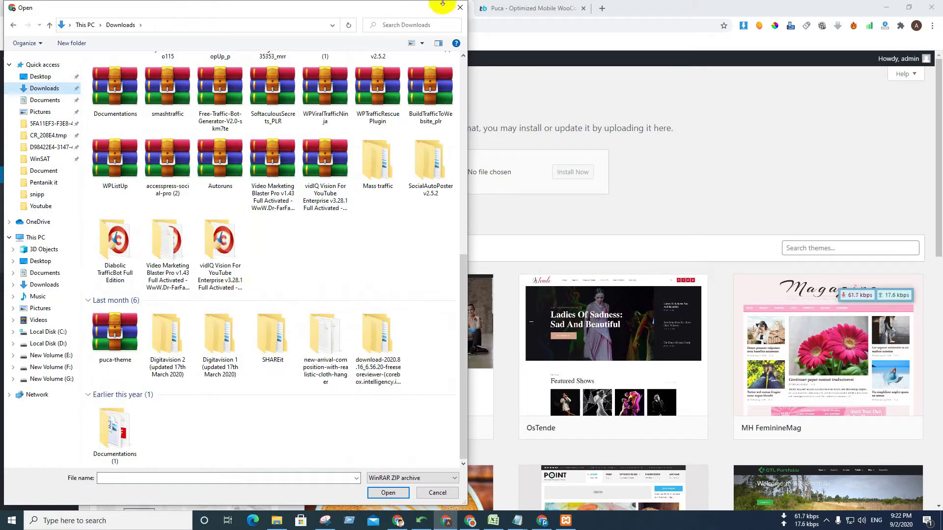
click(460, 7)
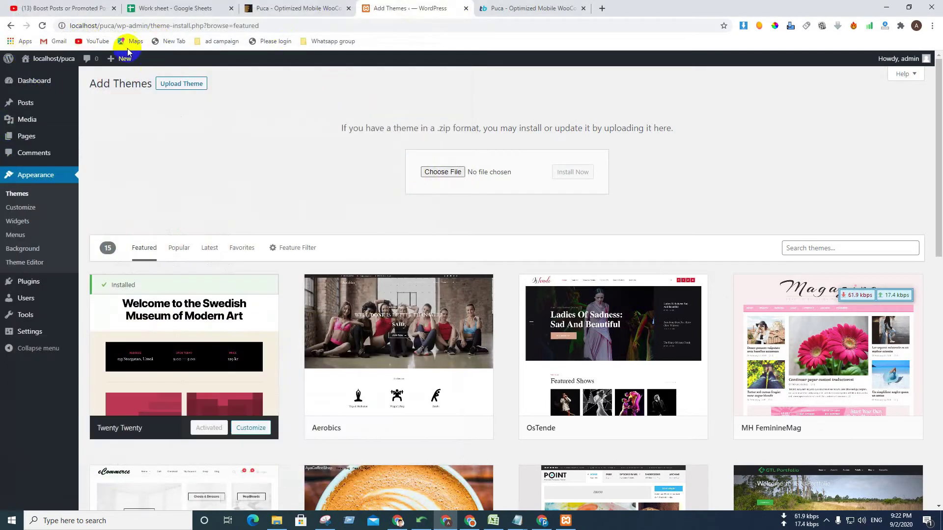
click(115, 26)
click(185, 189)
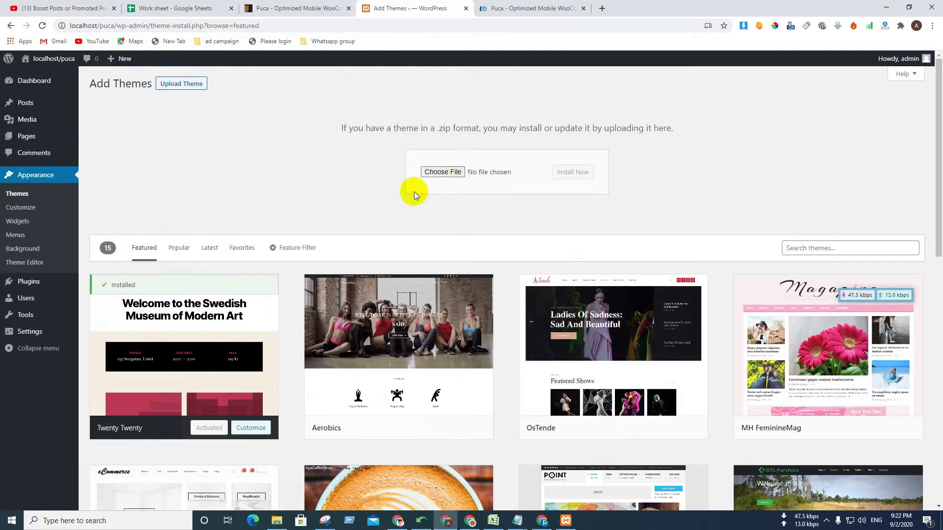
Browse the puca-theme folder in Downloads and choose the Online Documentation shortcut from its Documentation folder as the upload file.
click(444, 172)
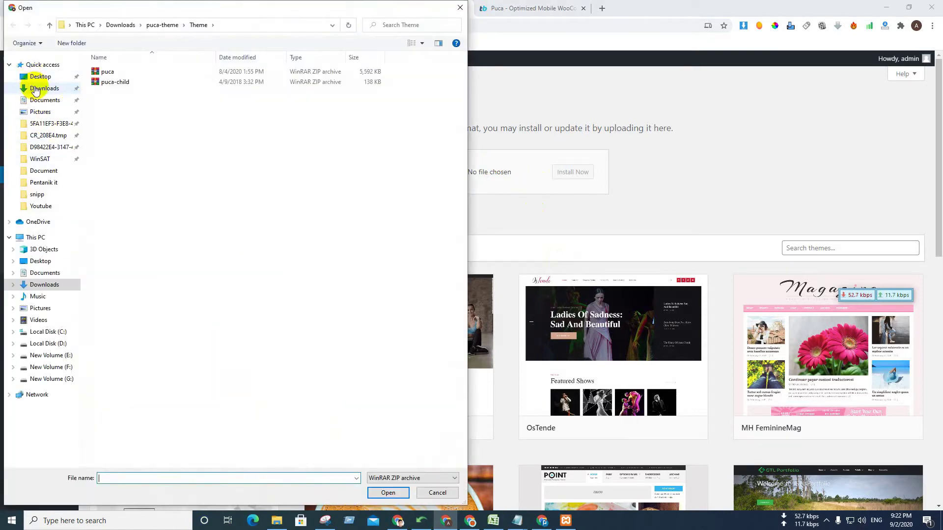
click(35, 89)
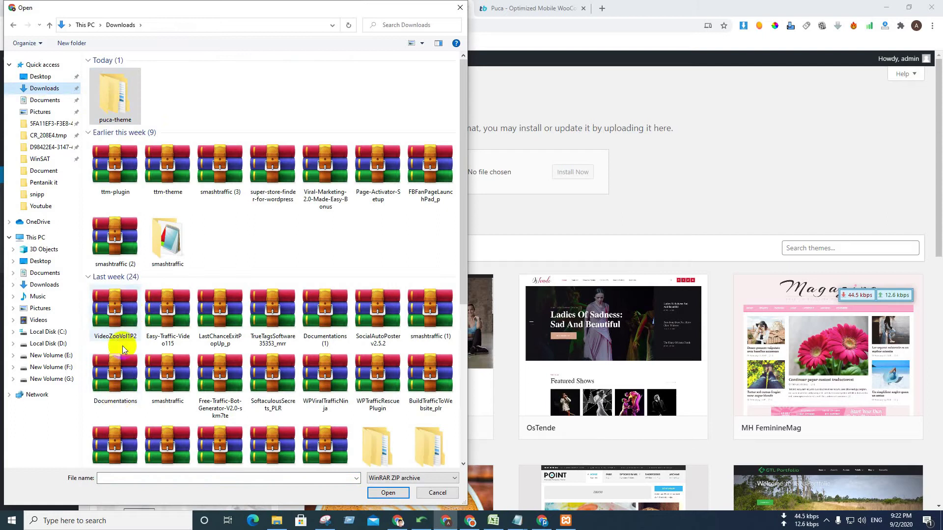
scroll(185, 274, down, 5)
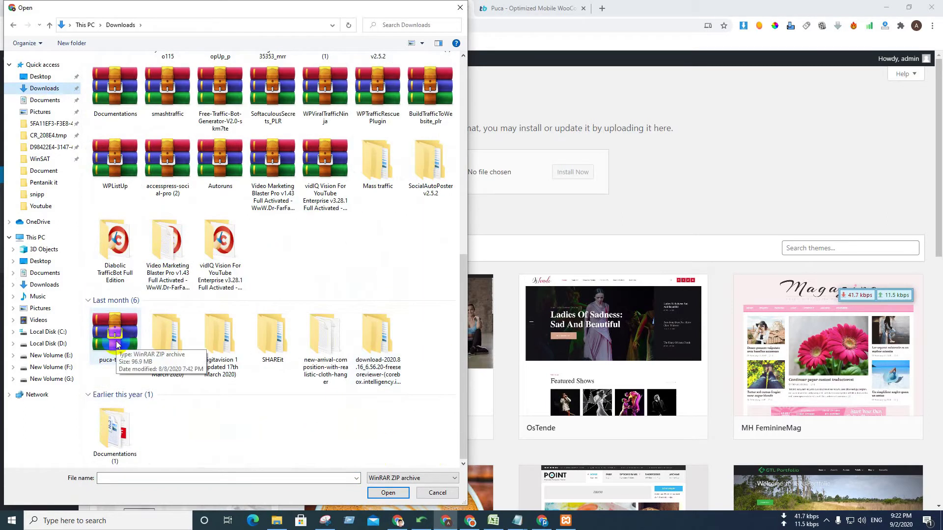
scroll(117, 345, up, 5)
double_click(114, 119)
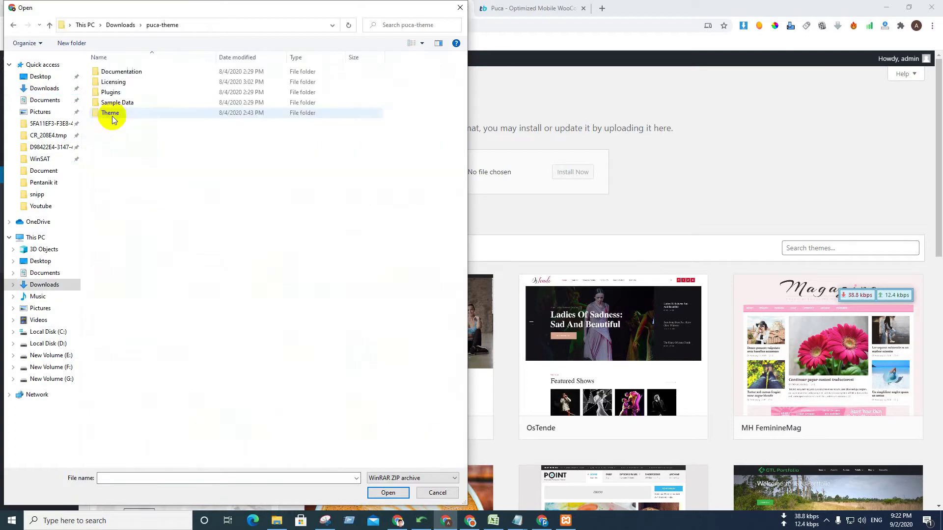
click(14, 25)
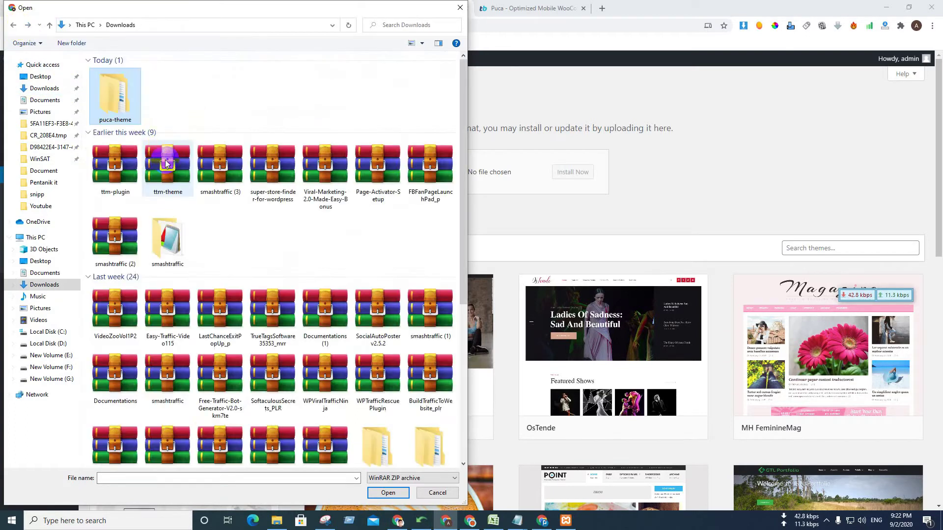
double_click(129, 104)
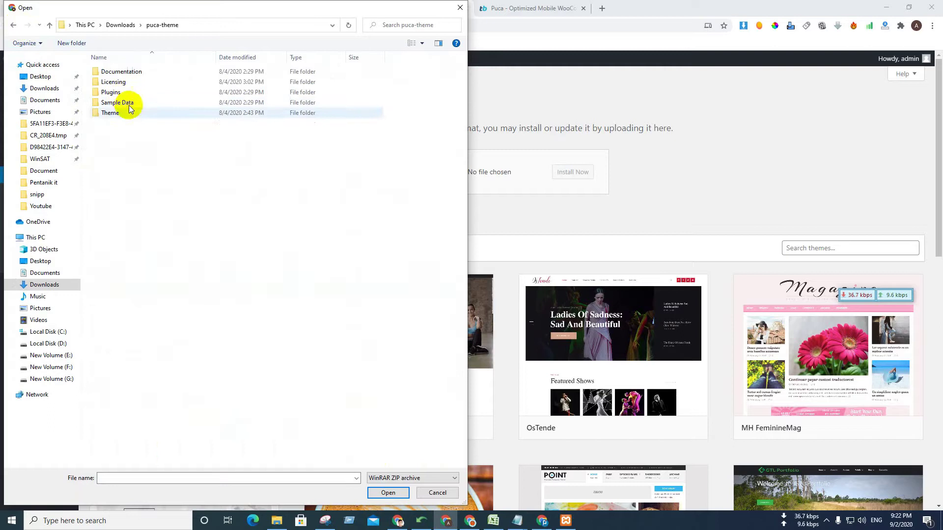
double_click(120, 74)
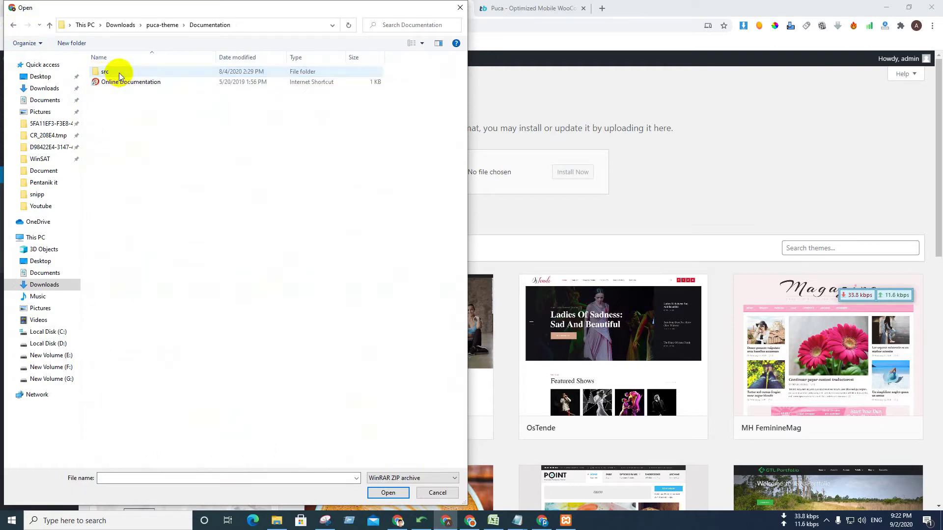
double_click(130, 83)
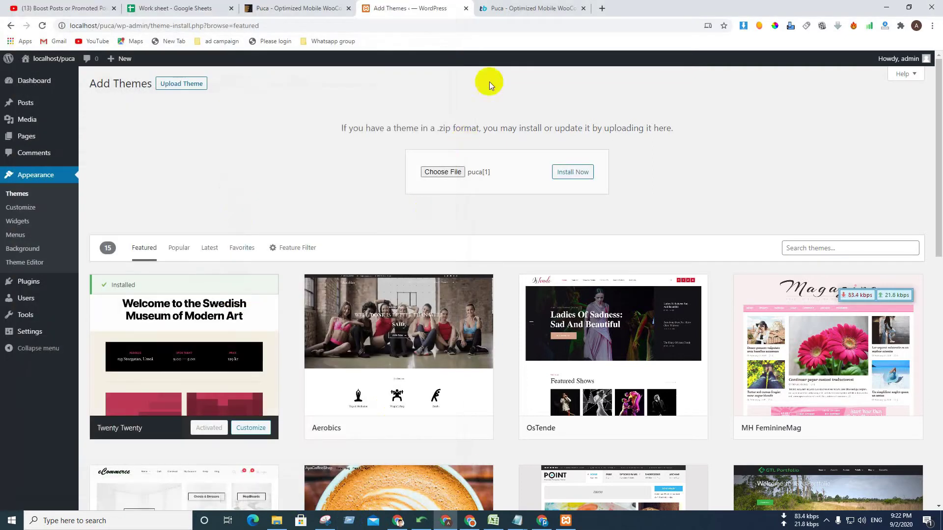
Choose the puca ZIP archive from the Theme folder inside Downloads/puca-theme as the upload file and install the theme.
click(442, 172)
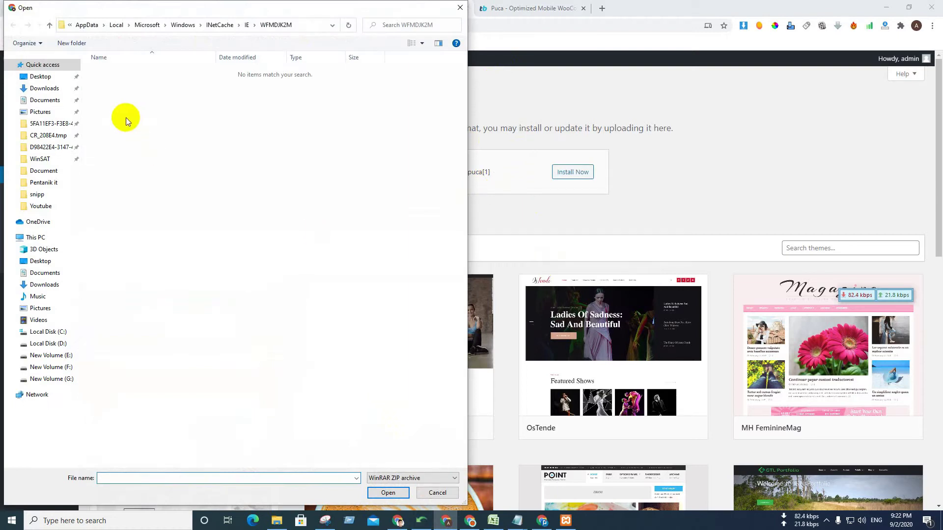
click(49, 26)
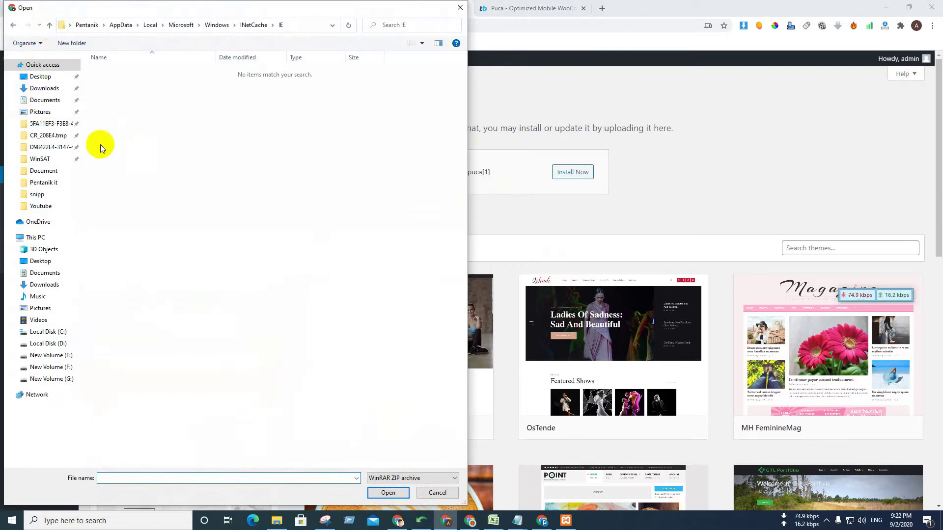
click(49, 25)
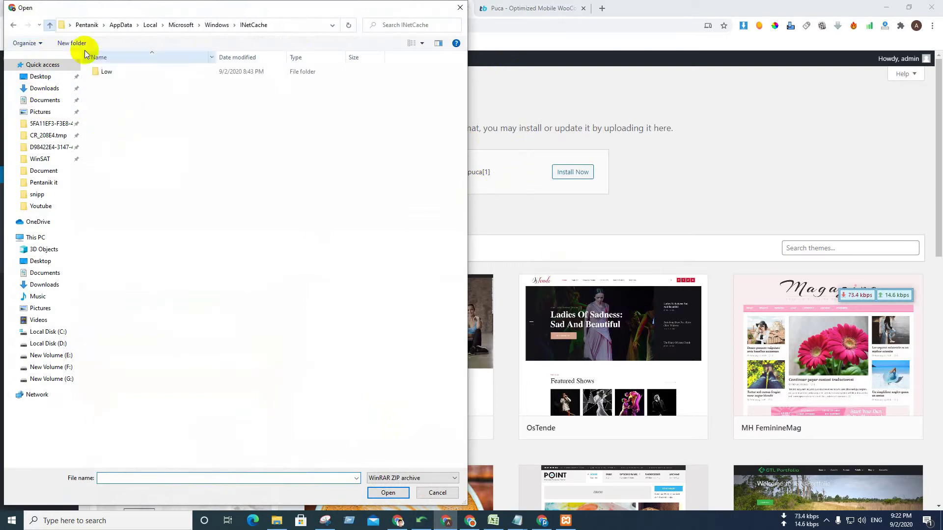
click(49, 25)
click(39, 89)
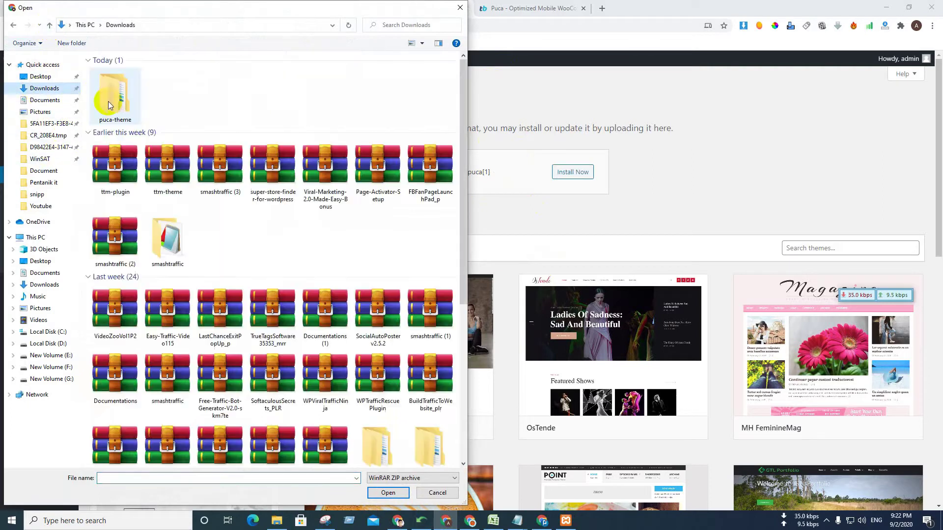
double_click(168, 93)
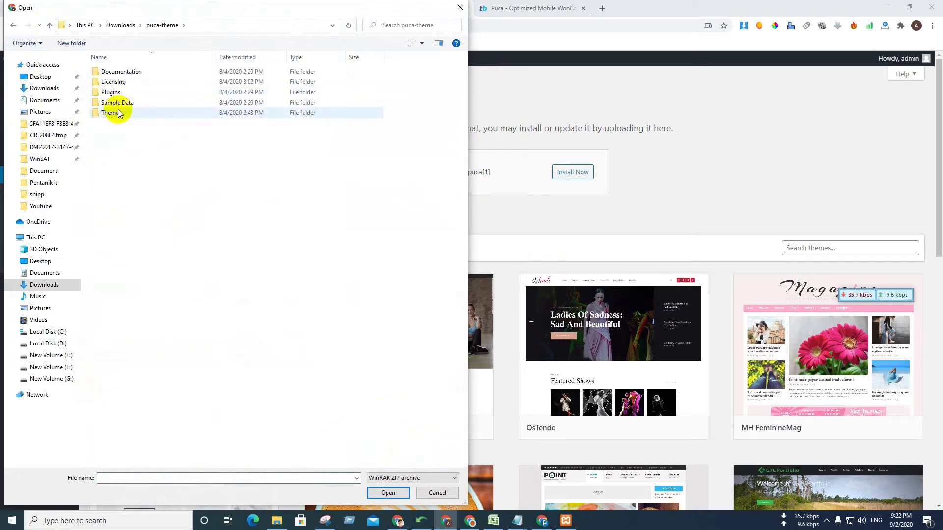
double_click(117, 113)
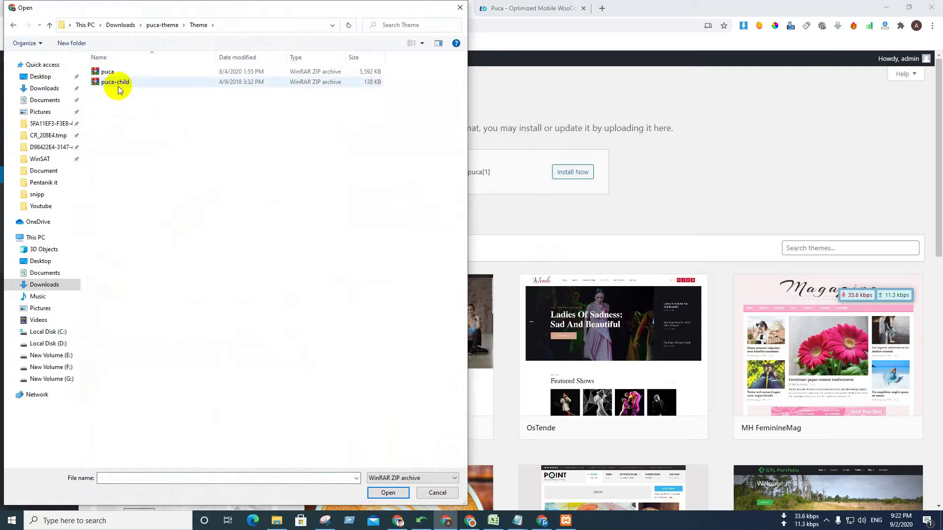
click(107, 72)
click(387, 492)
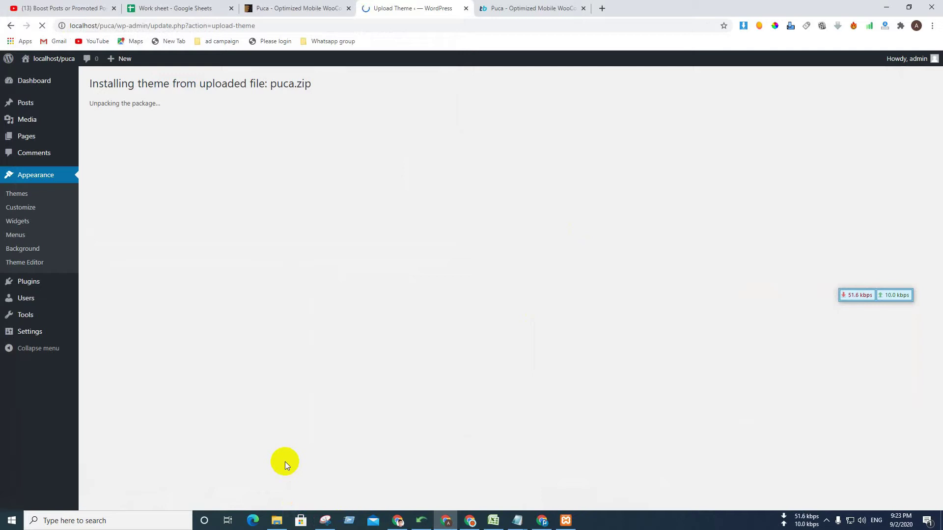
click(827, 522)
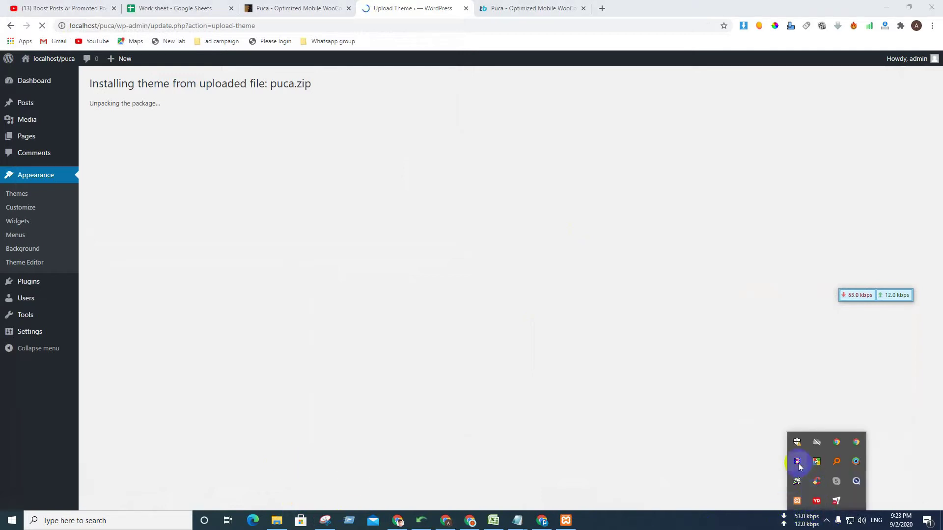
click(367, 247)
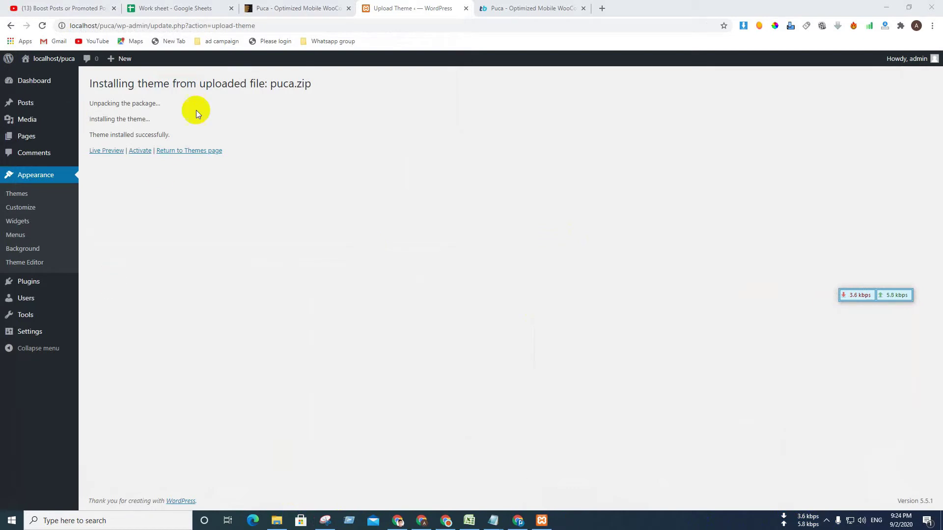
Activate the newly installed Puca theme and open its list of required plugins to install.
click(138, 154)
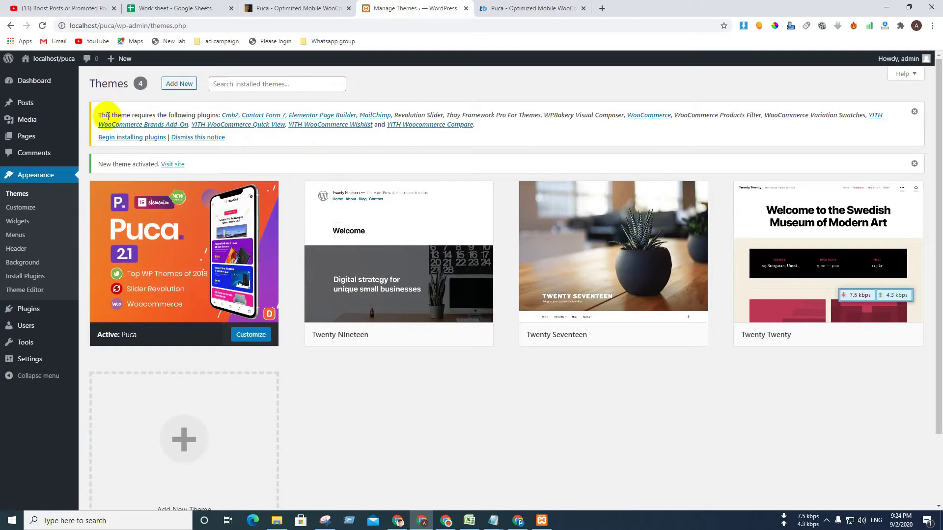
click(23, 276)
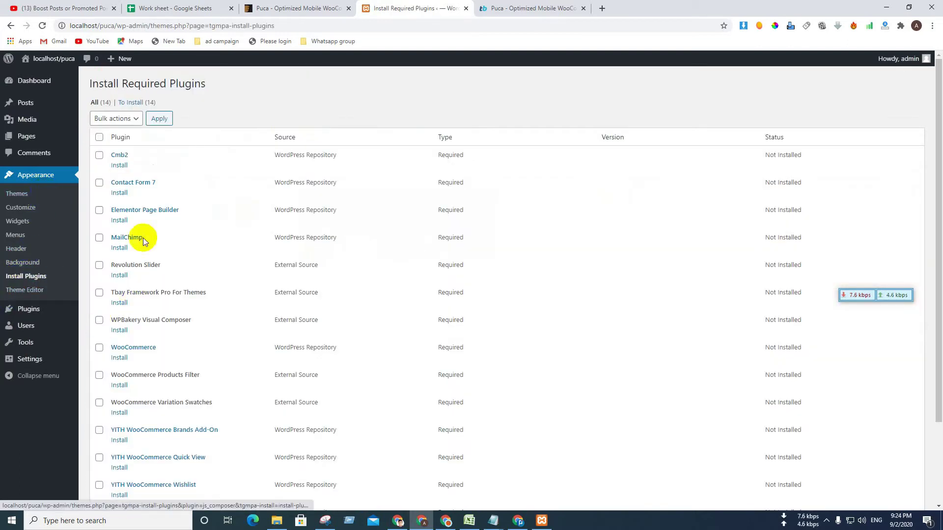
Select all the required plugins in the list and start installing them in bulk.
click(118, 120)
click(199, 117)
click(99, 137)
click(122, 124)
click(106, 140)
click(159, 118)
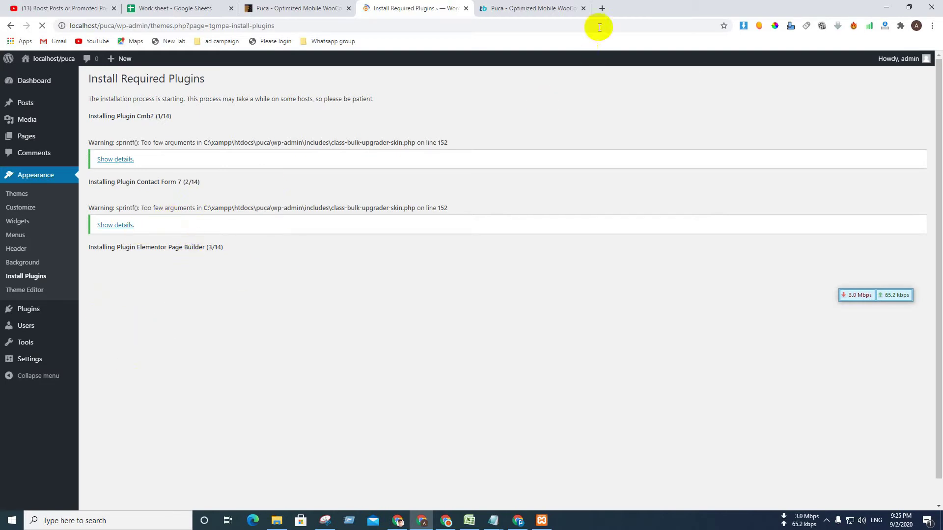
Switch to the Puca online documentation and read through its Install Theme section.
click(553, 7)
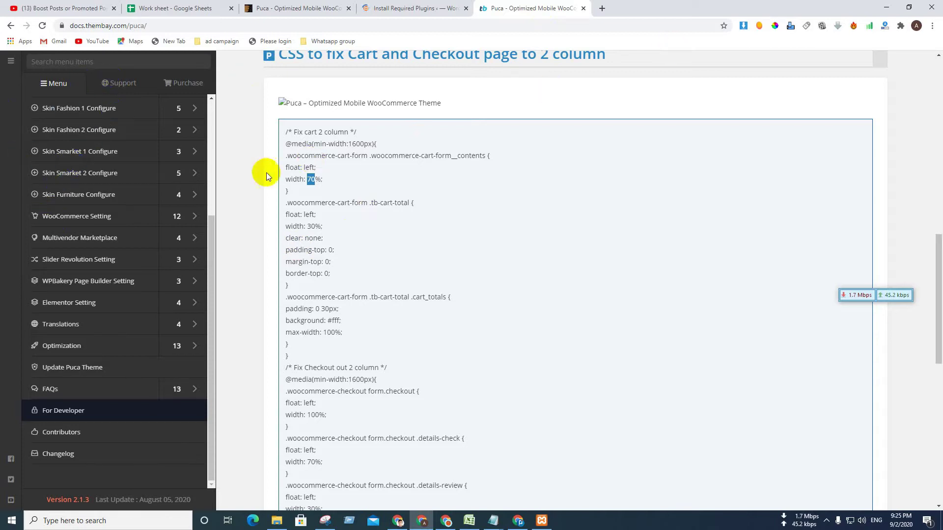
click(74, 118)
scroll(77, 131, up, 4)
click(74, 147)
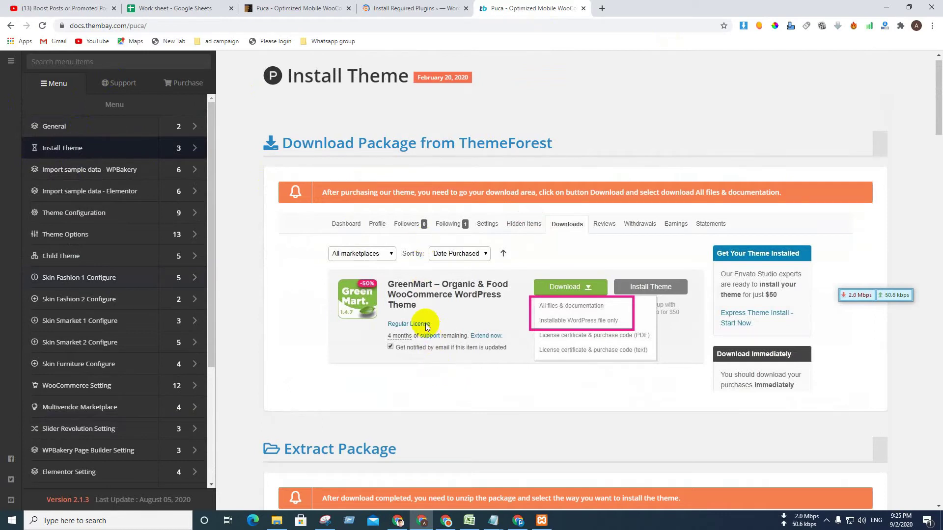
scroll(427, 327, down, 7)
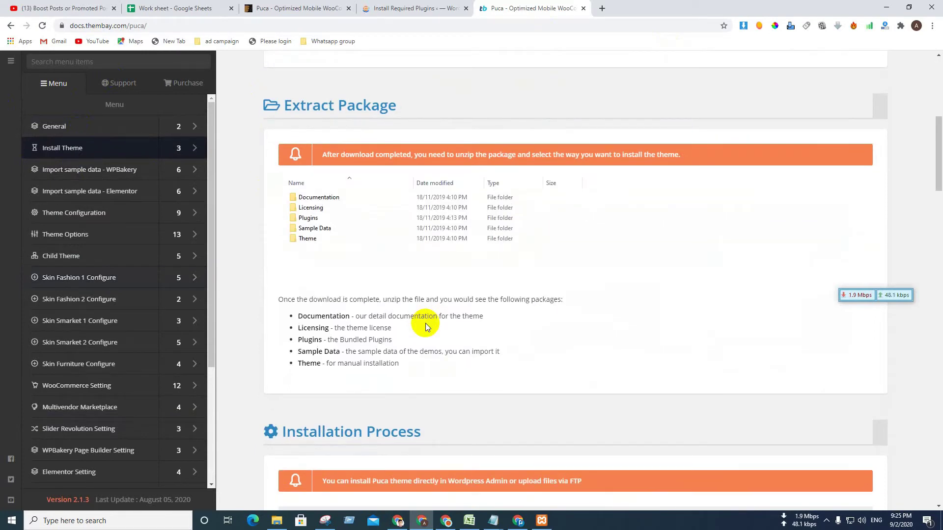
scroll(426, 325, down, 12)
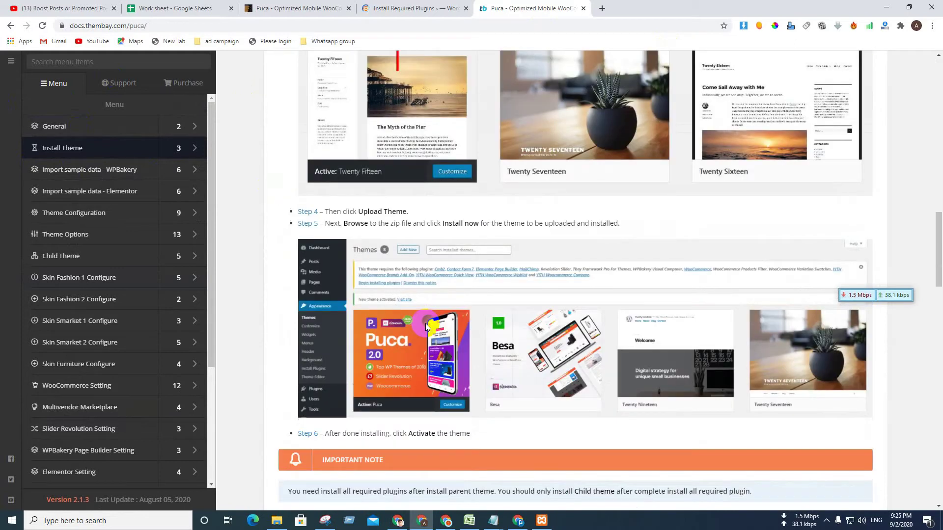
Read through the documentation's General section, covering the integrated plugins, requirements, free support and how to find the purchase code.
click(75, 133)
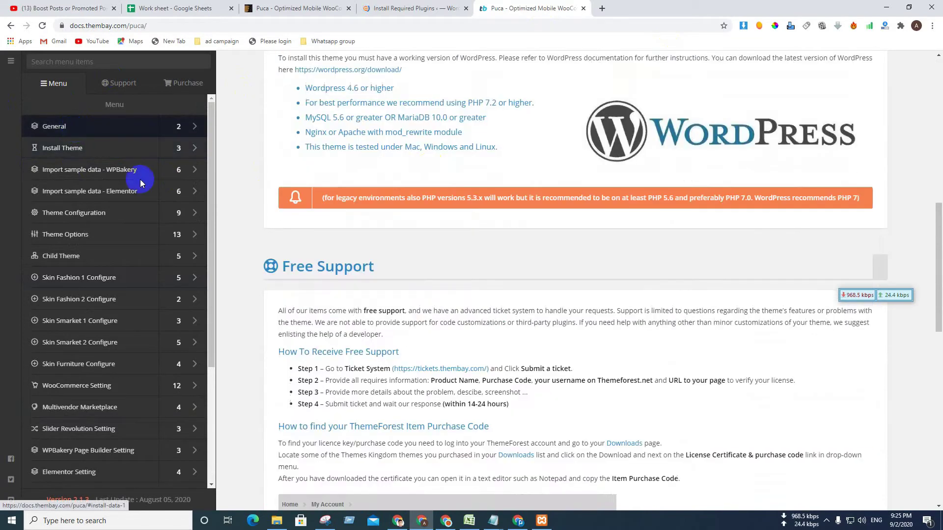
scroll(361, 330, down, 6)
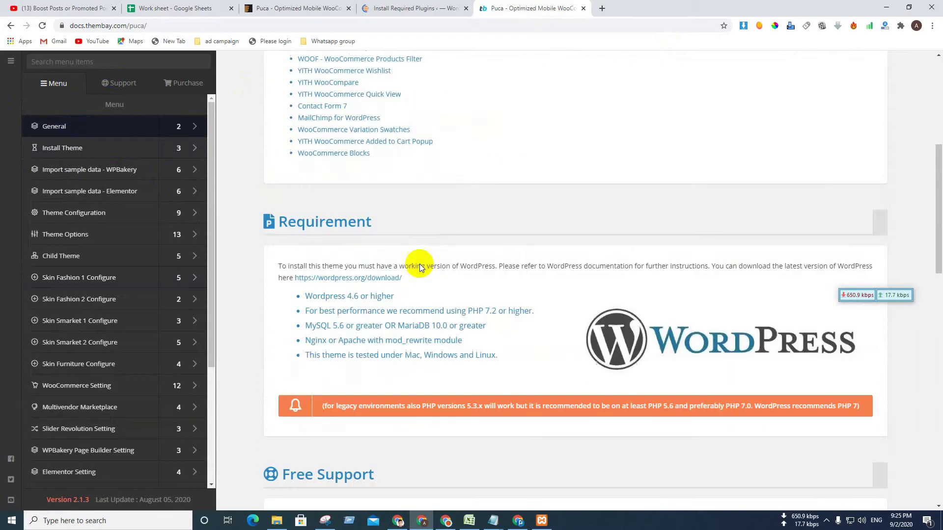
scroll(402, 312, down, 6)
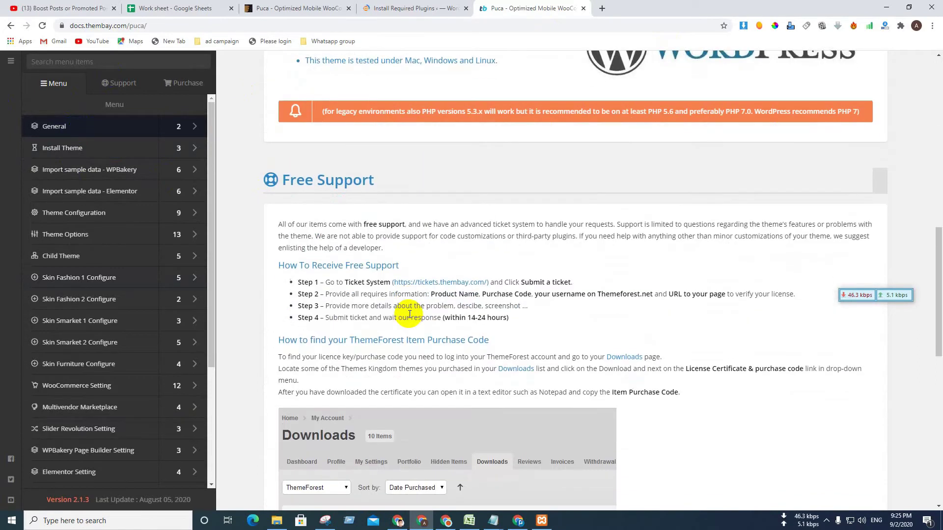
scroll(403, 311, up, 5)
scroll(373, 295, down, 6)
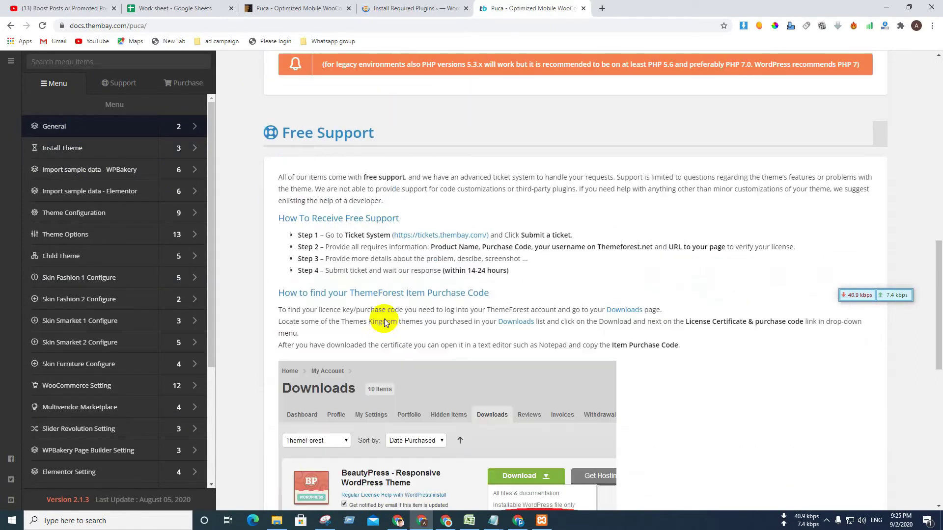
scroll(385, 320, down, 5)
scroll(385, 322, down, 5)
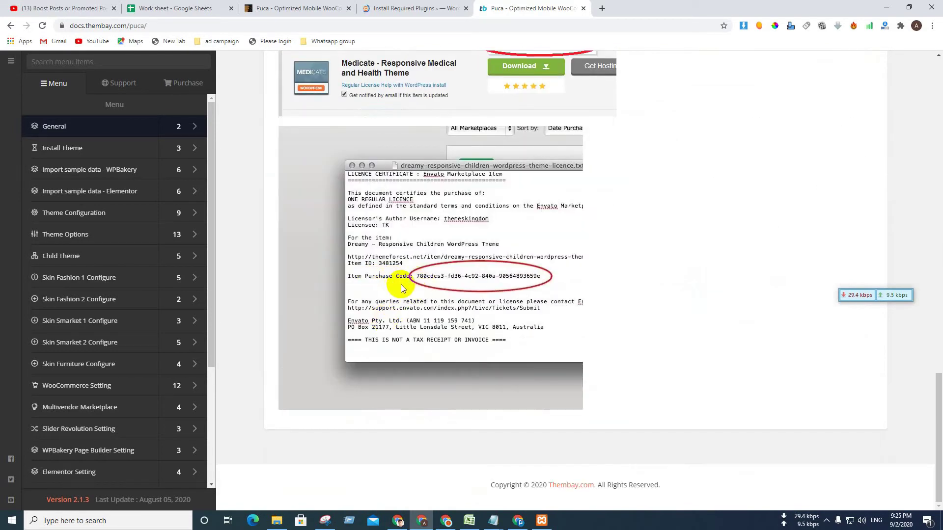
scroll(343, 379, up, 10)
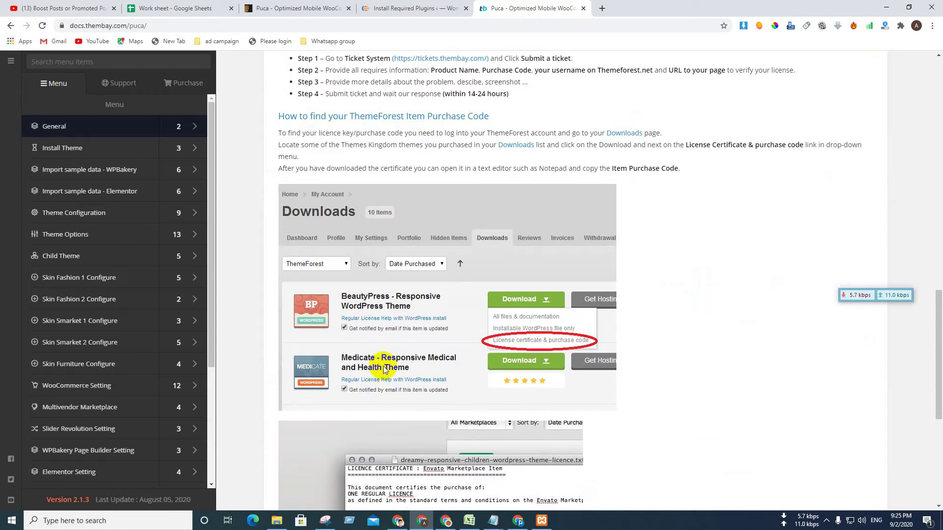
scroll(443, 253, up, 9)
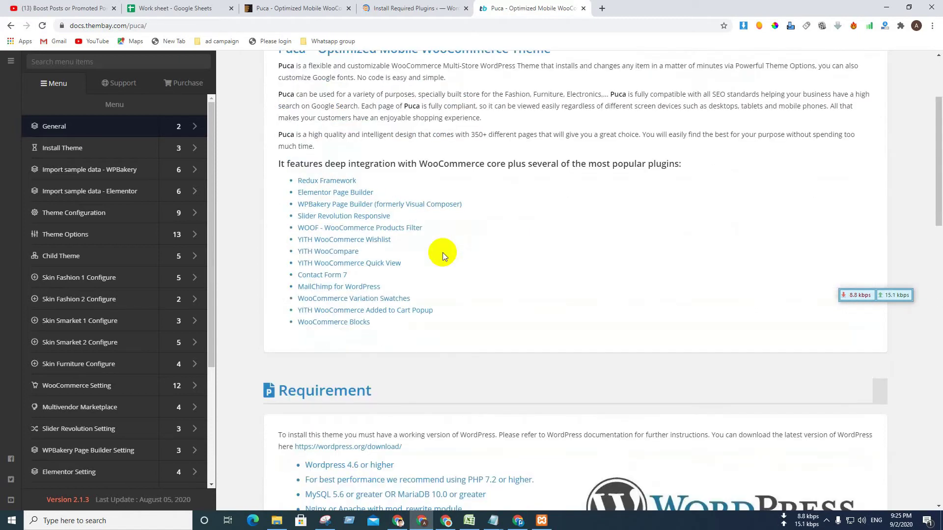
scroll(443, 252, up, 3)
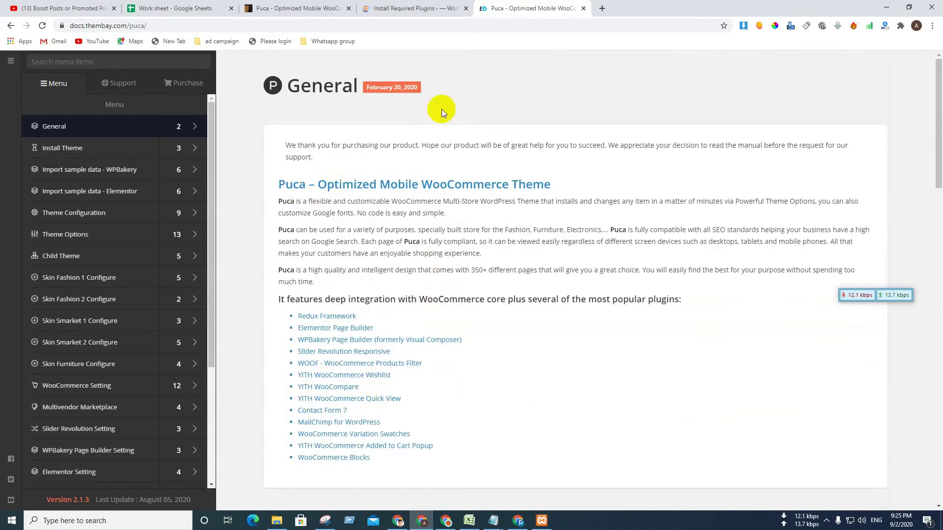
Return to the plugin installation page and search Google for the warning text "class-bulk-upgrader-skin.php on line 152".
click(416, 8)
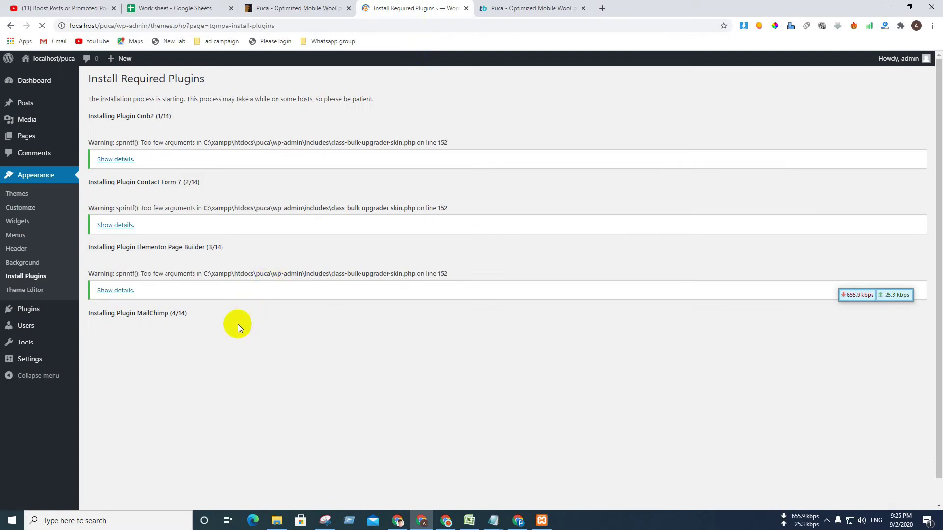
right_click(343, 205)
click(432, 224)
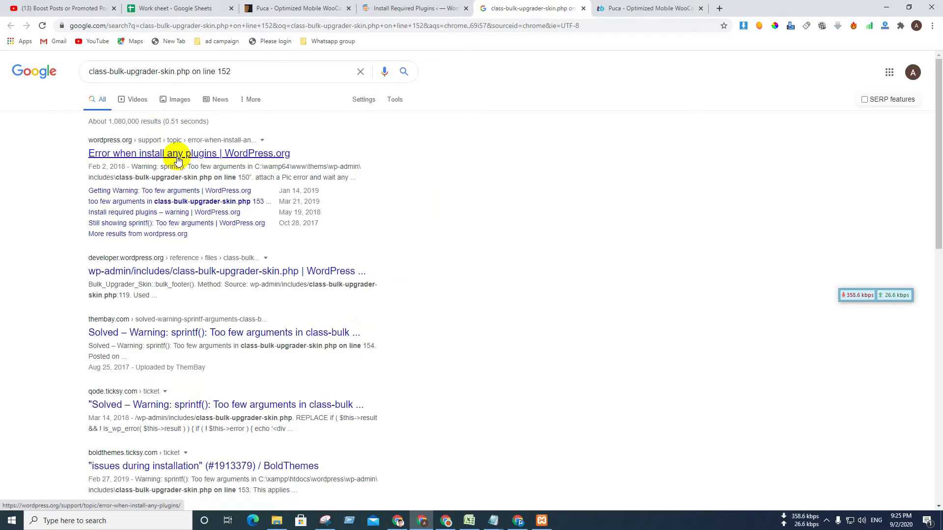
Open the WordPress Code Reference result for wp-admin/includes/class-bulk-upgrader-skin.php and look through its listed methods.
click(207, 275)
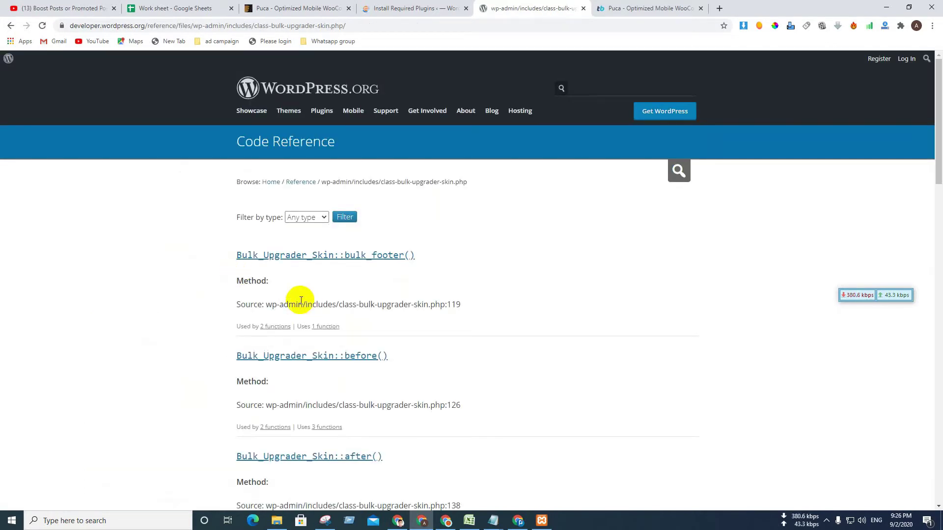
scroll(300, 300, down, 1)
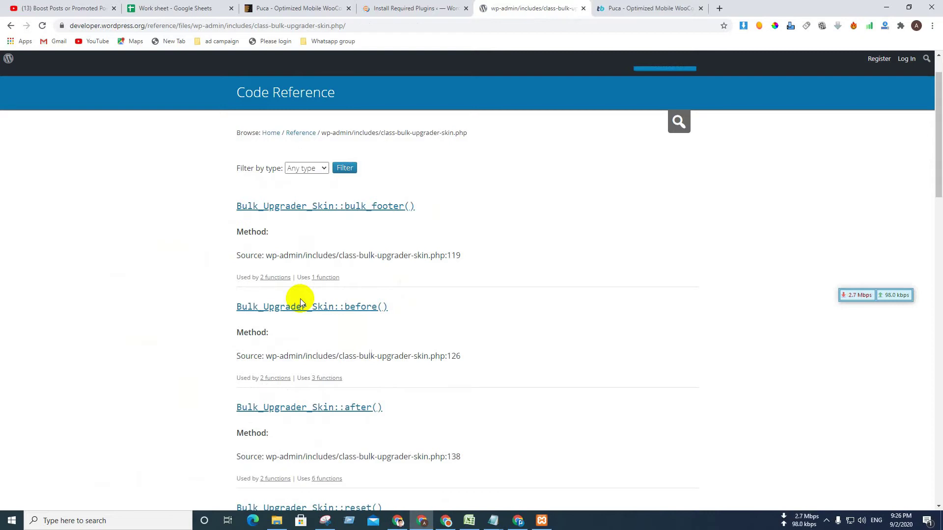
scroll(299, 299, down, 3)
scroll(299, 298, down, 5)
scroll(299, 298, down, 10)
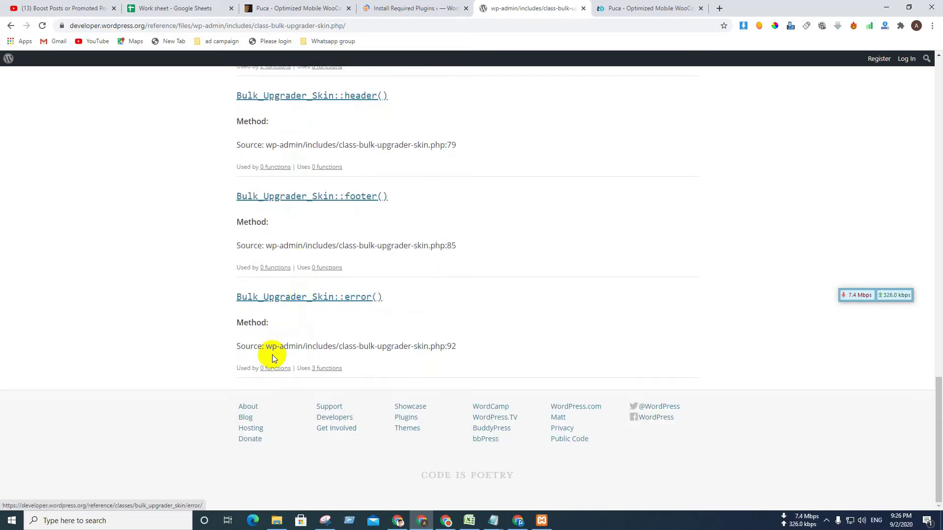
Go back to the WordPress admin, reload the Install Required Plugins list and check each plugin's status.
click(427, 7)
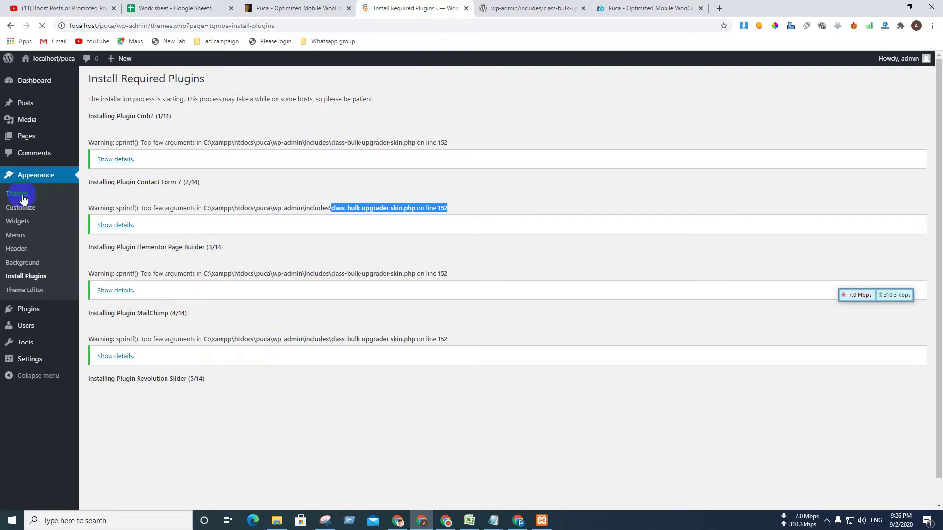
click(21, 281)
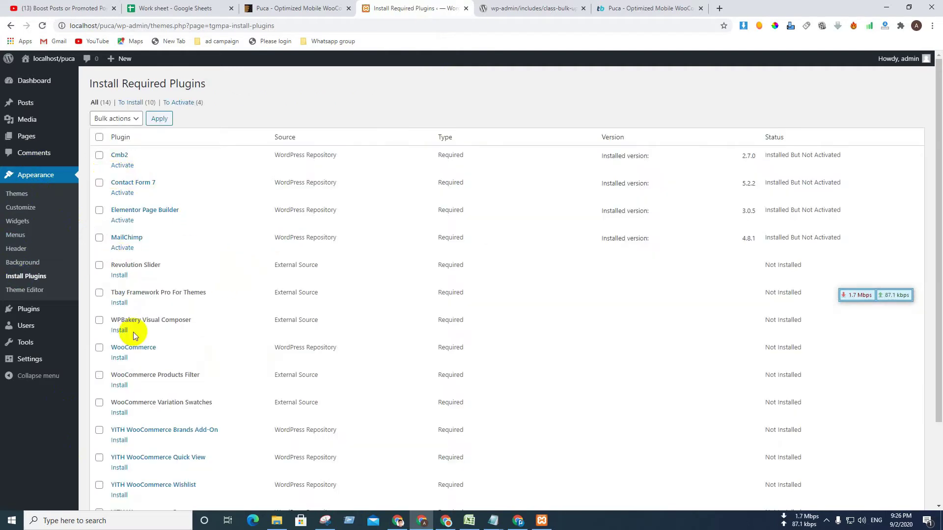
scroll(131, 331, down, 2)
scroll(123, 304, up, 2)
Try to install the Revolution Slider plugin individually, and return to the required plugins list.
click(120, 274)
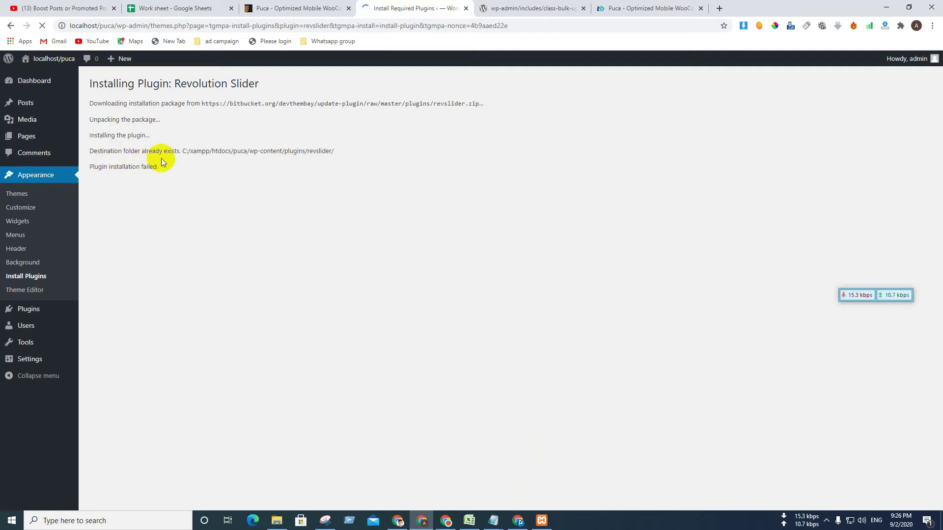
click(152, 186)
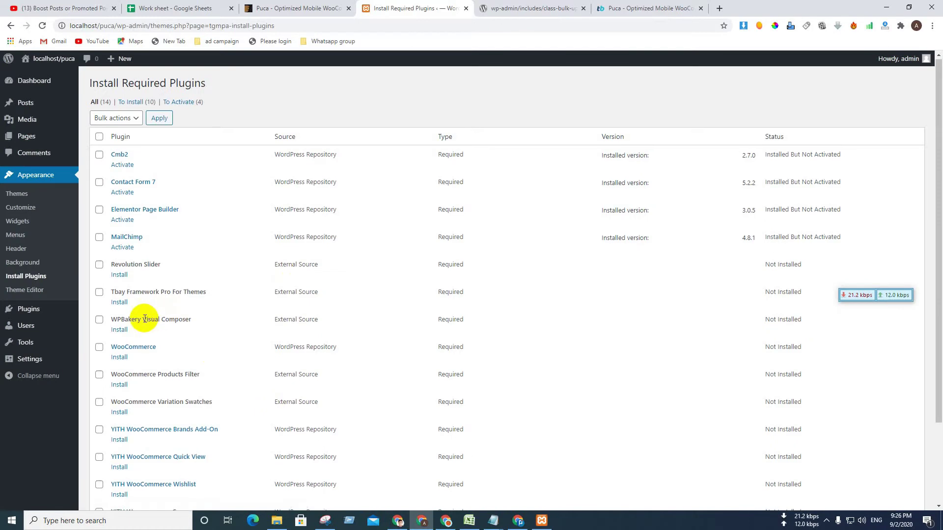
Install the Tbay Framework Pro For Themes plugin from the required plugins list.
scroll(143, 318, down, 2)
scroll(132, 235, up, 2)
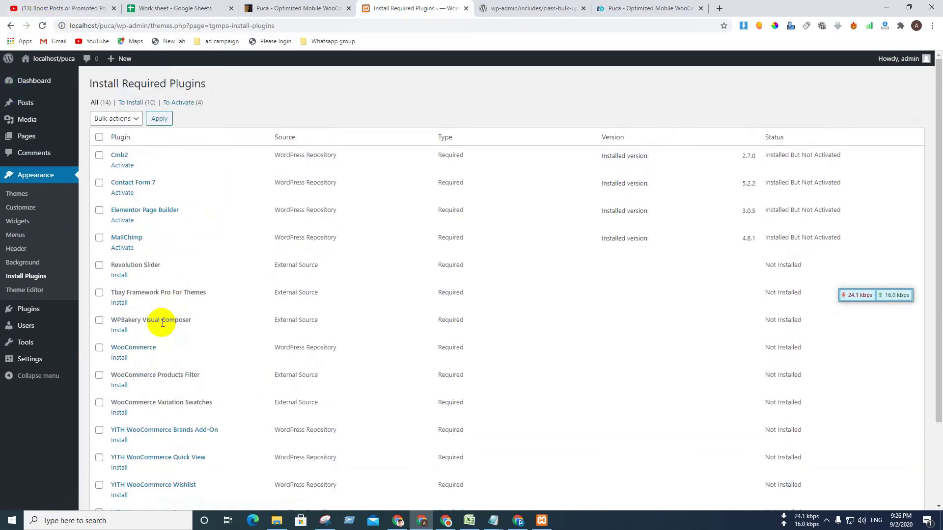
scroll(160, 316, down, 2)
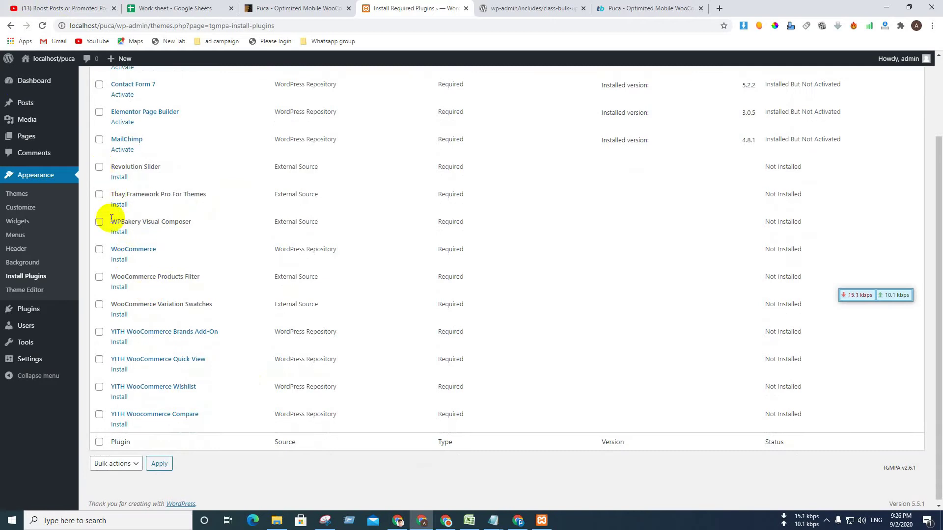
click(123, 206)
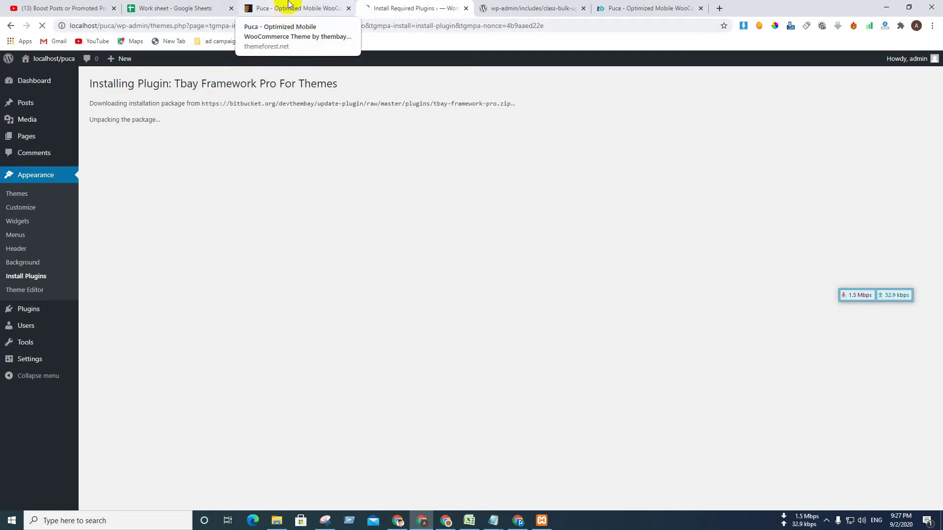
In File Explorer, open the site's plugins folder at xampp/htdocs/puca/wp-content/plugins to check the plugin folders present.
click(277, 520)
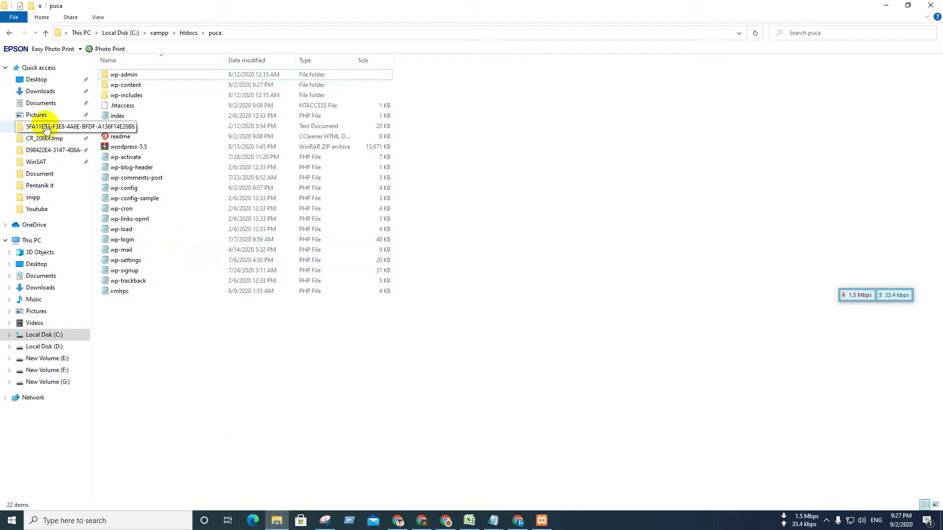
click(186, 33)
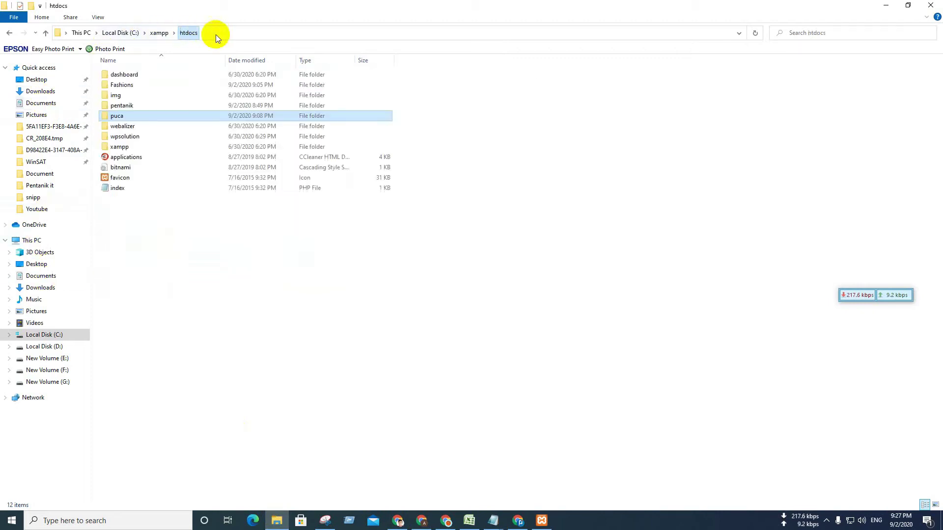
double_click(121, 118)
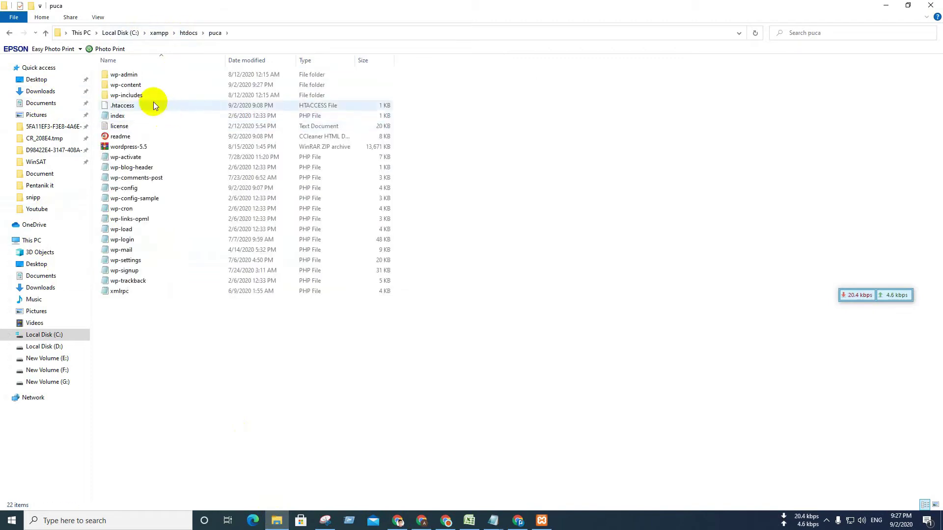
double_click(136, 84)
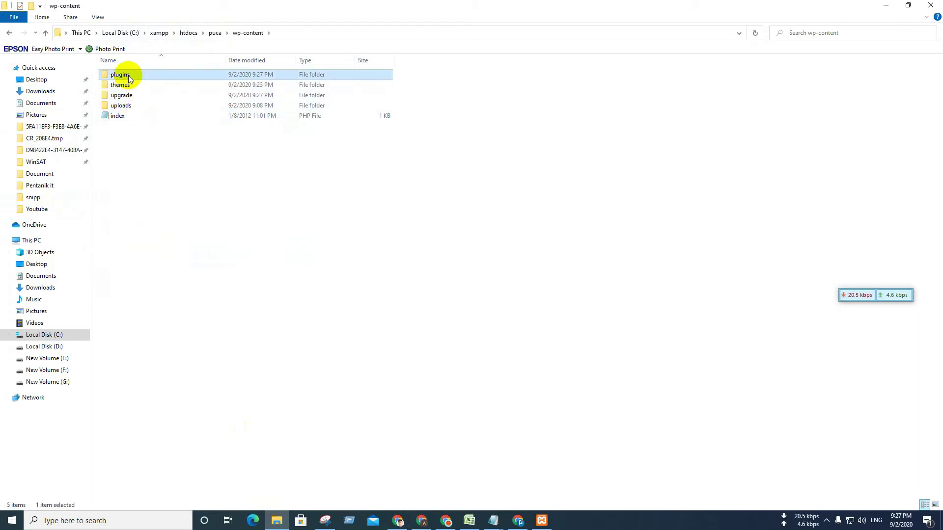
double_click(120, 75)
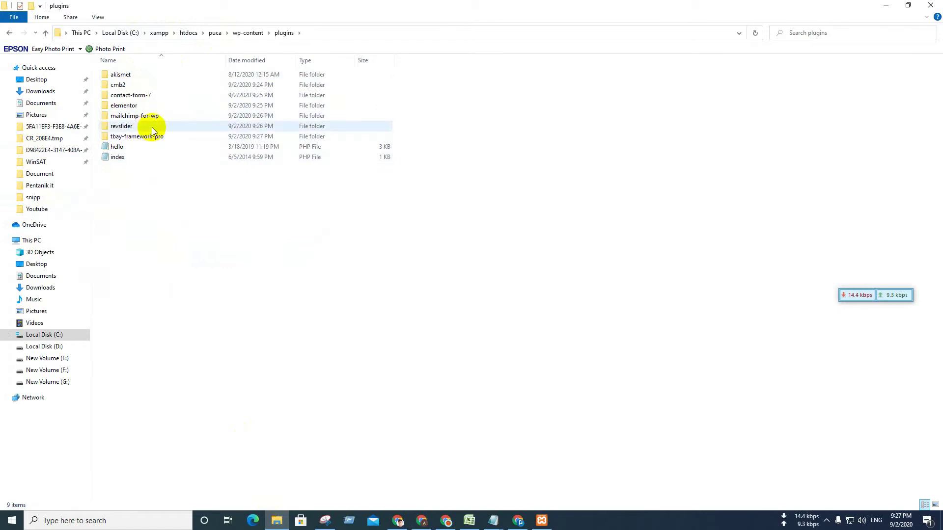
Copy the js_composer, revslider and woocommerce-products-filter archives from the Plugins folder of puca-theme in Downloads.
click(39, 91)
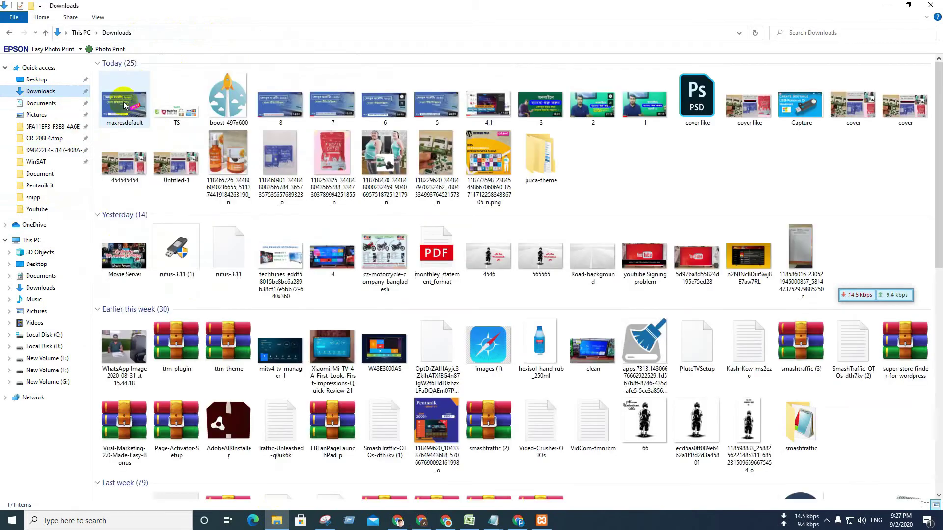
double_click(543, 172)
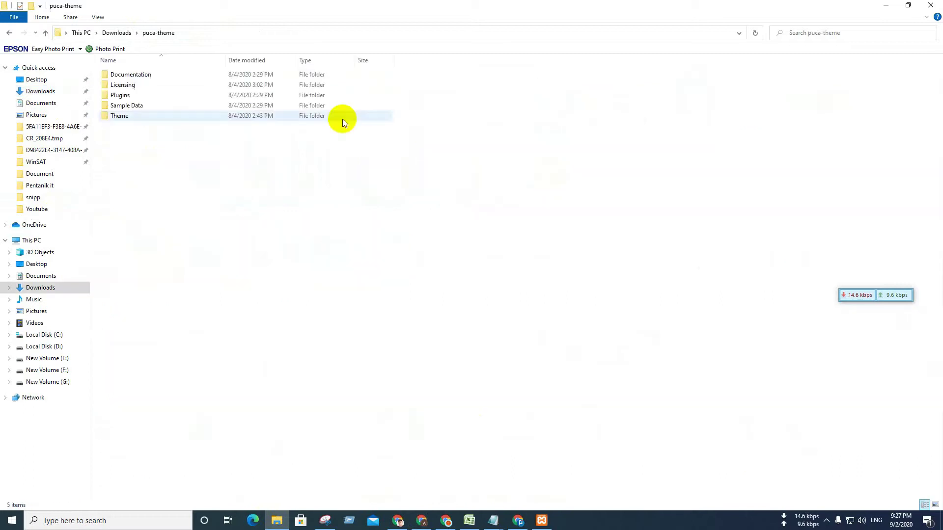
double_click(135, 93)
click(117, 86)
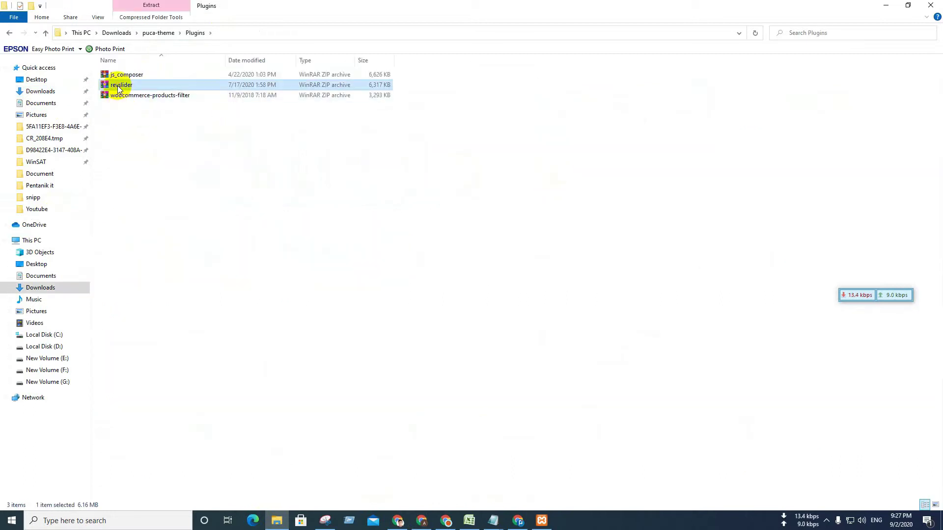
drag(98, 71, 164, 117)
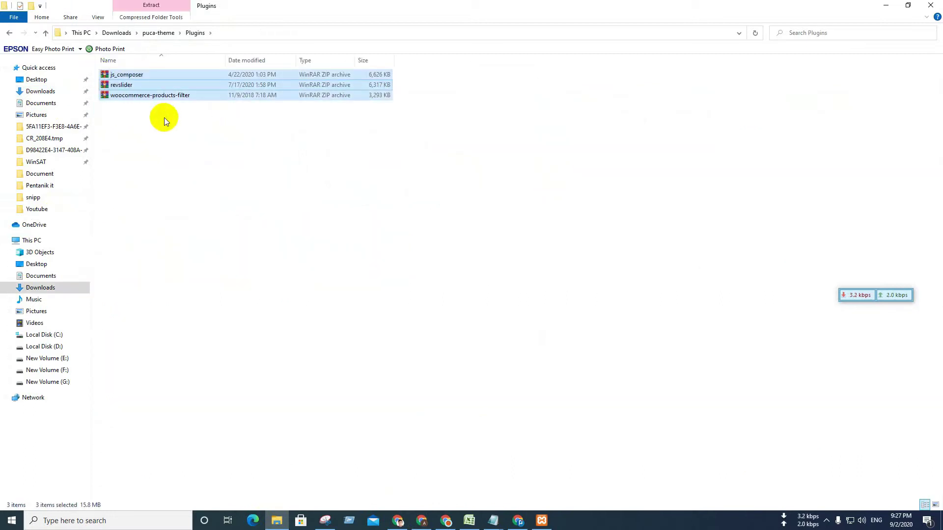
right_click(144, 95)
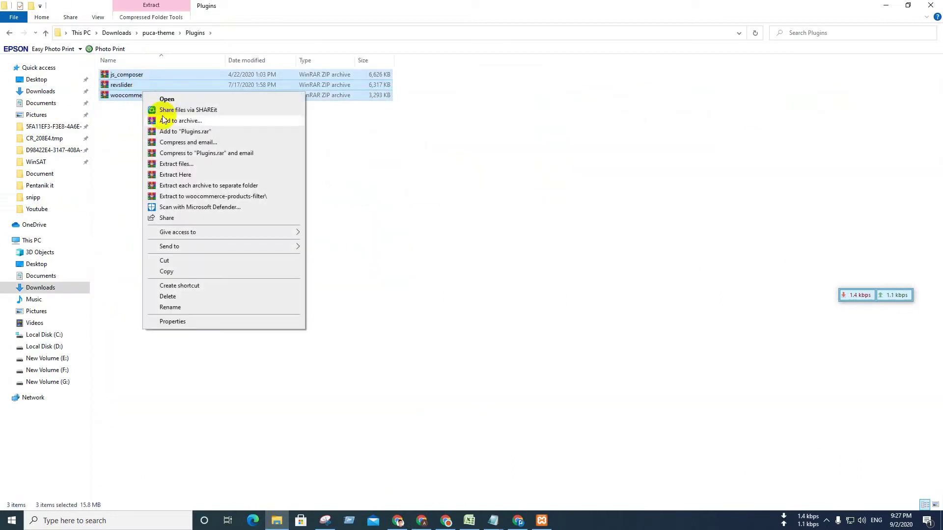
click(175, 272)
Paste the copied plugin archives into the site's plugins folder at C:\xampp\htdocs\puca\wp-content\plugins.
click(39, 91)
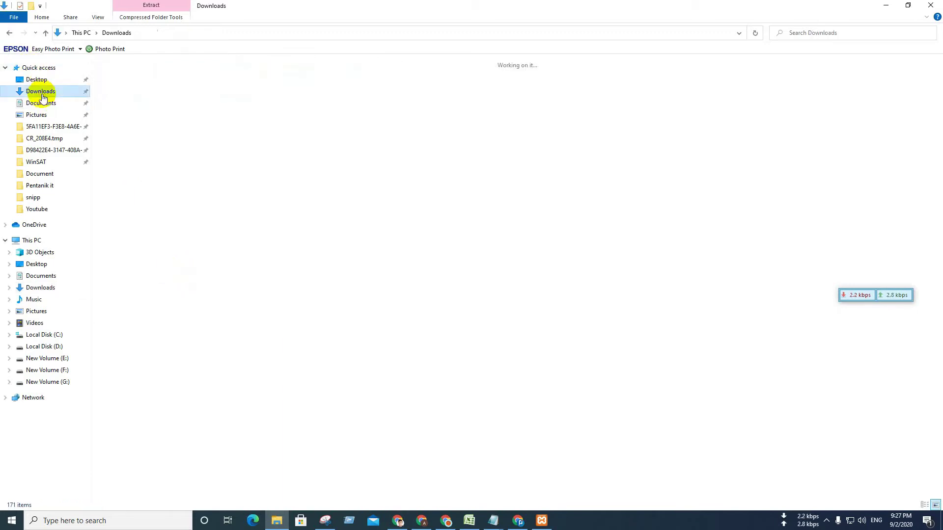
click(32, 240)
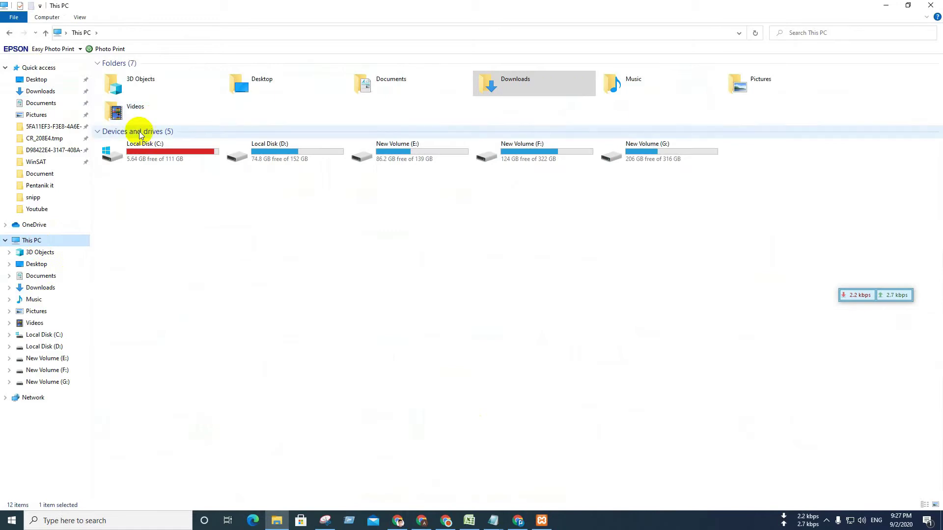
double_click(148, 164)
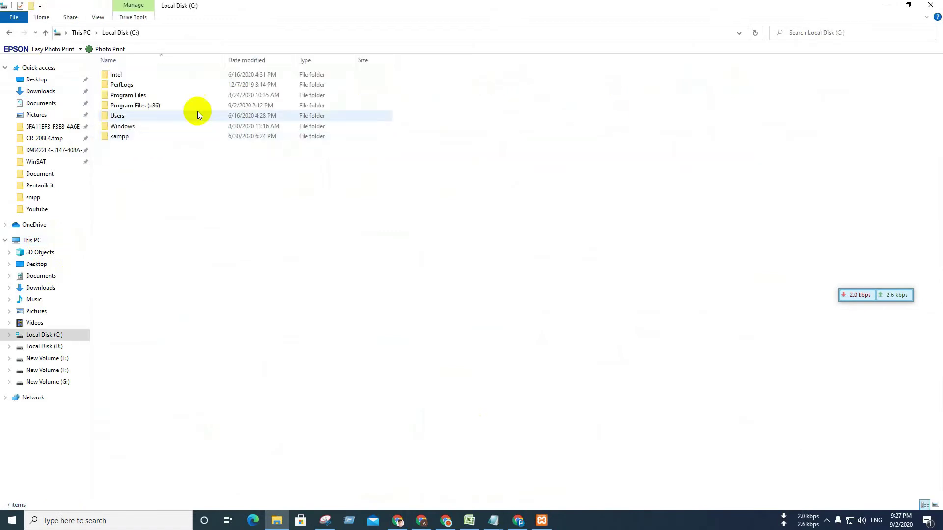
double_click(128, 135)
double_click(120, 126)
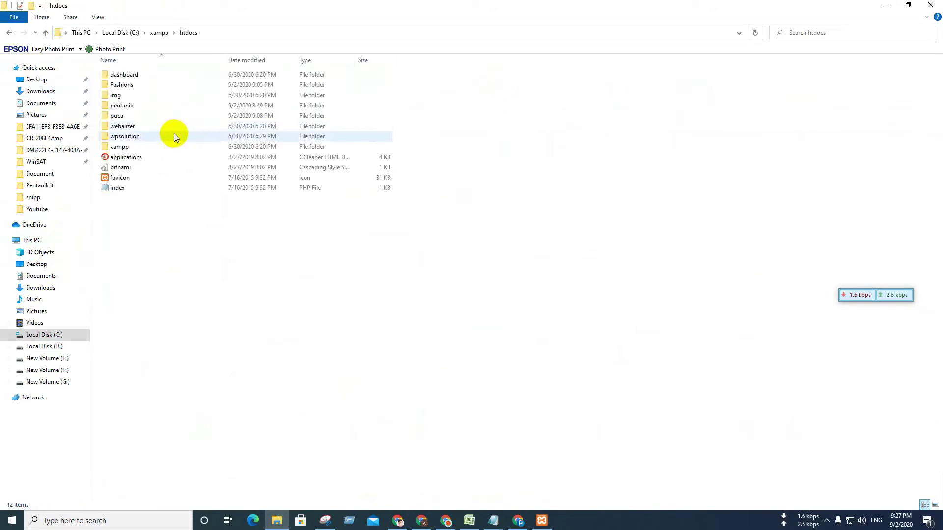
double_click(127, 116)
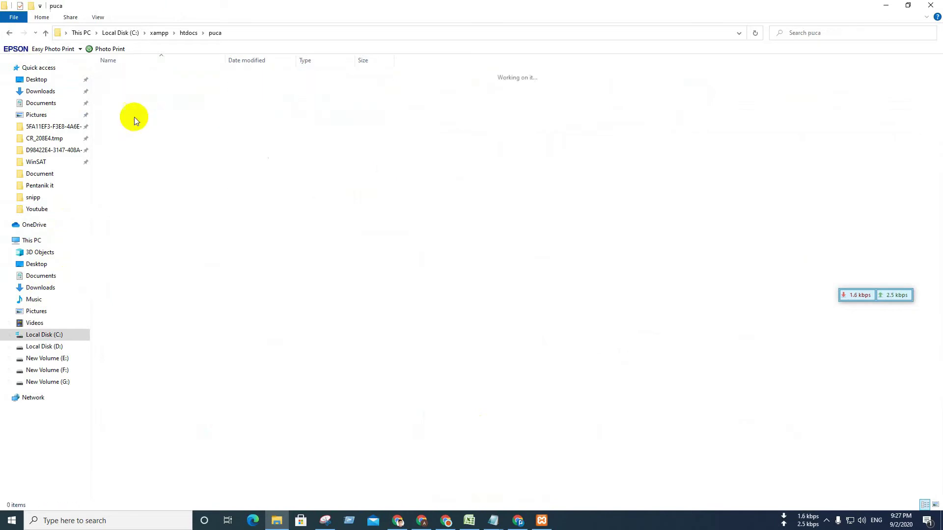
double_click(138, 86)
double_click(122, 75)
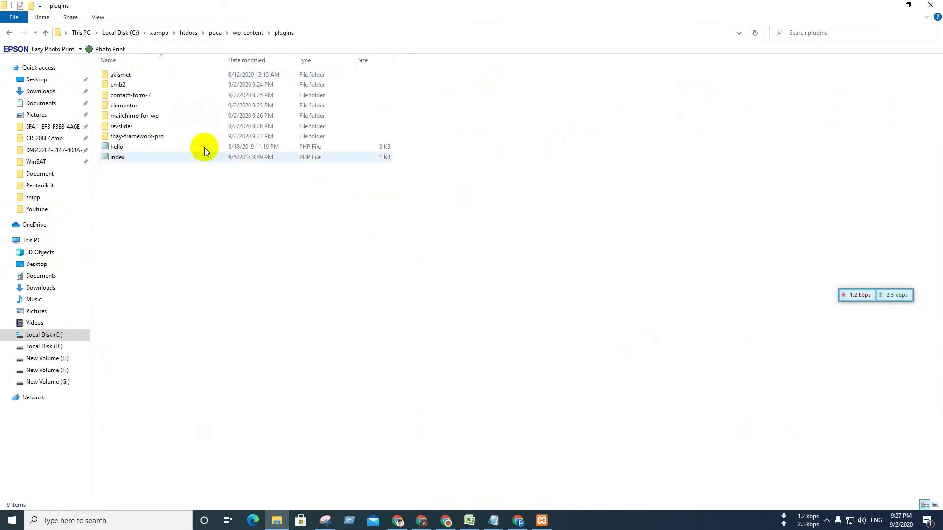
right_click(246, 219)
click(296, 289)
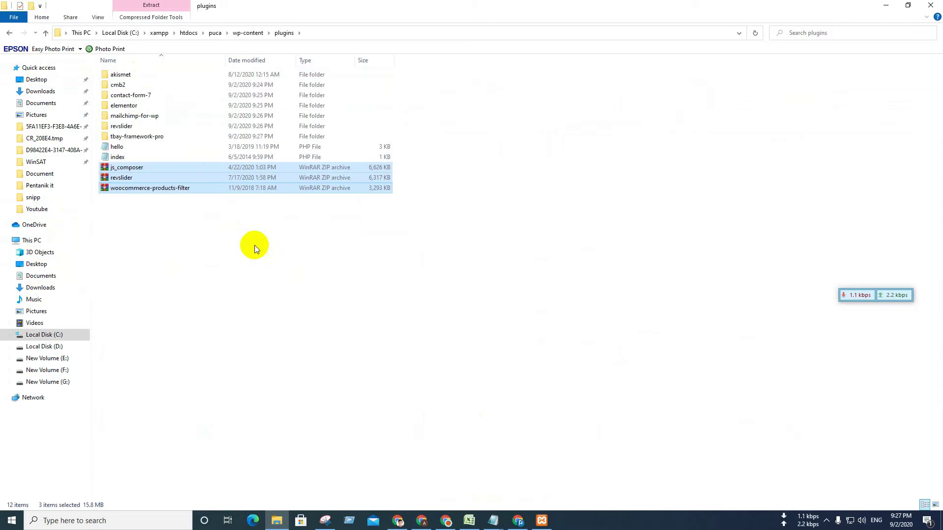
Extract the js_composer archive into a js_composer folder, and delete the three copied ZIP archives from the plugins folder.
right_click(158, 170)
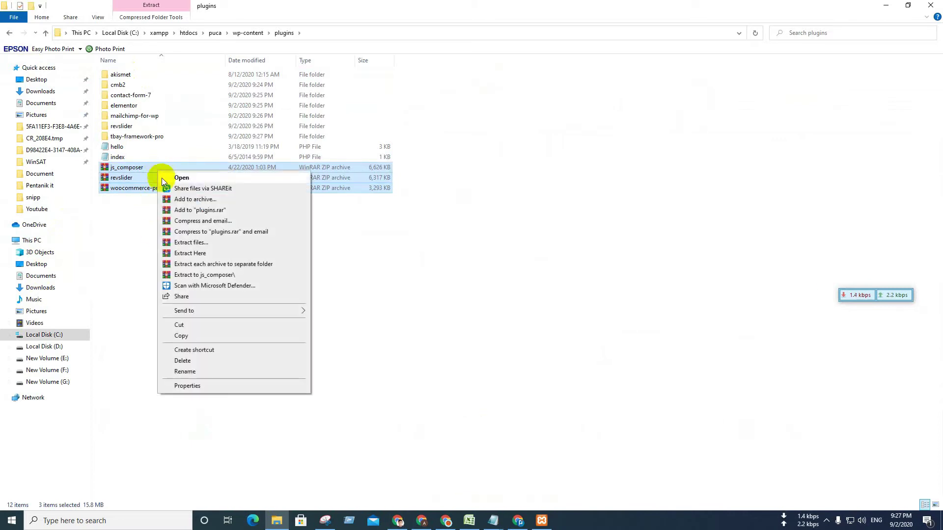
click(206, 275)
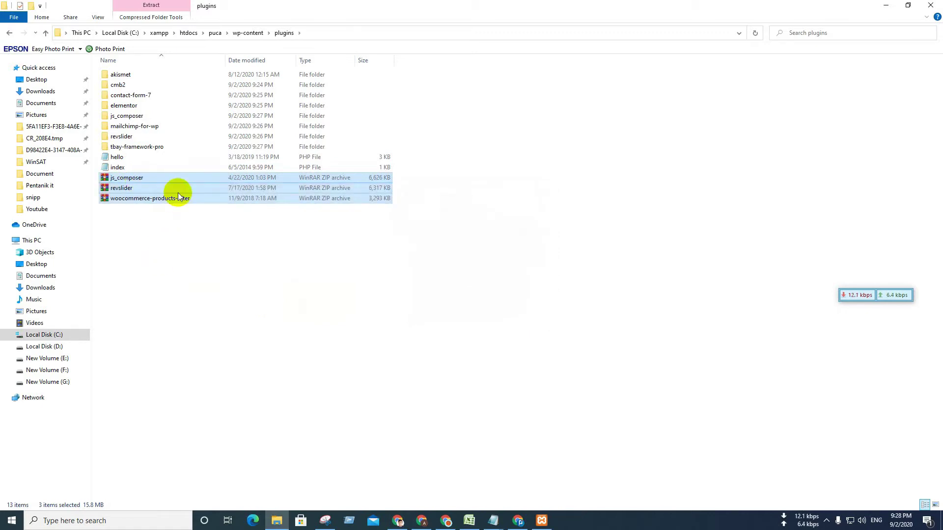
key(Delete)
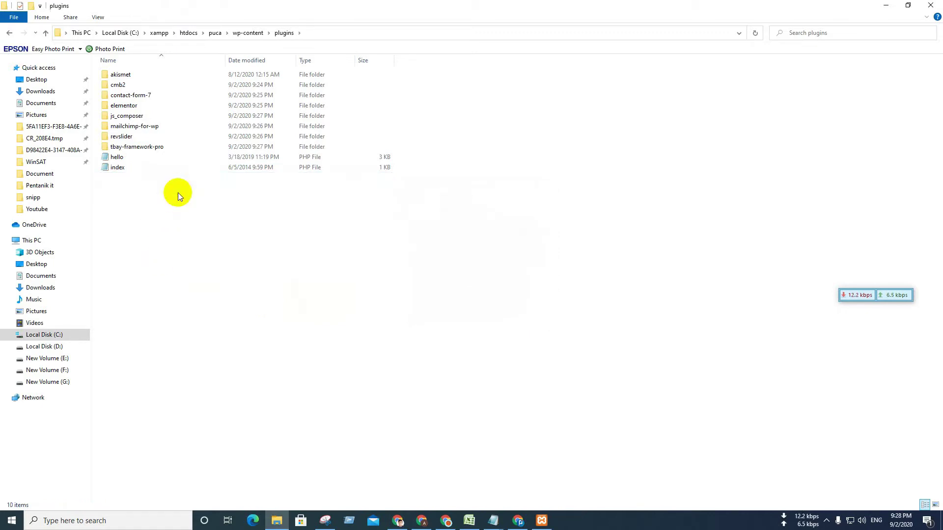
Switch to Chrome, return to the required plugins list and try to install WPBakery Visual Composer.
click(399, 521)
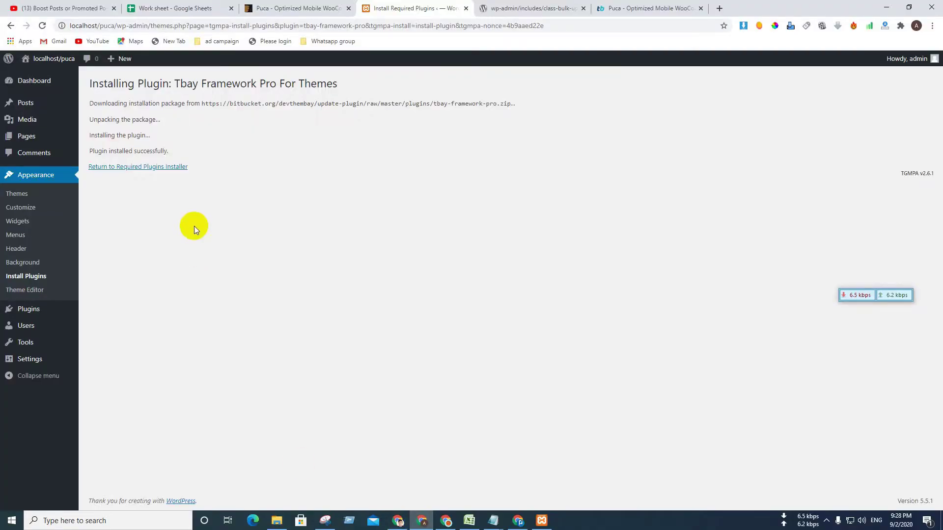
click(142, 170)
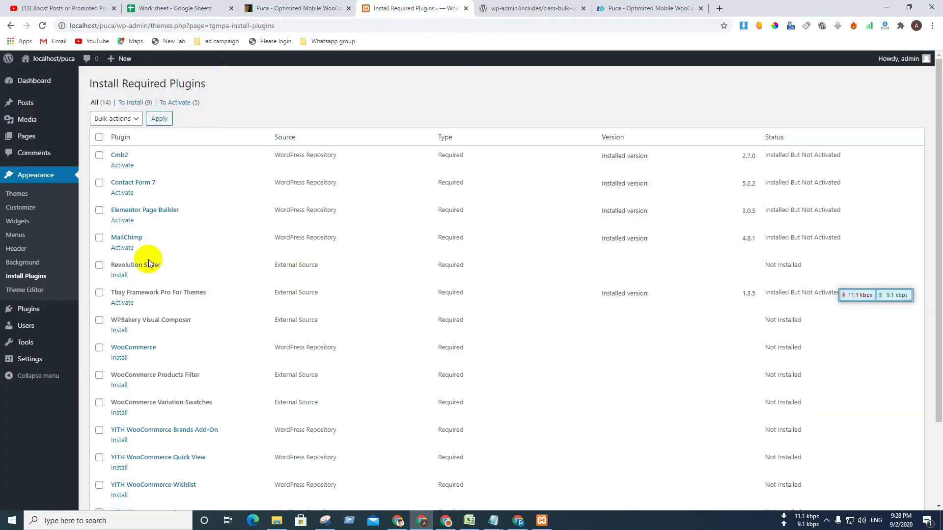
scroll(146, 263, down, 2)
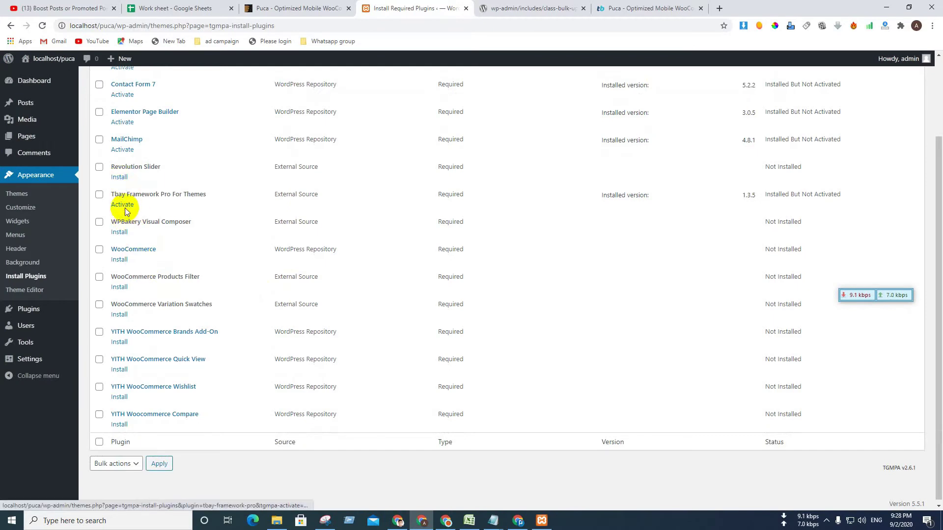
click(124, 232)
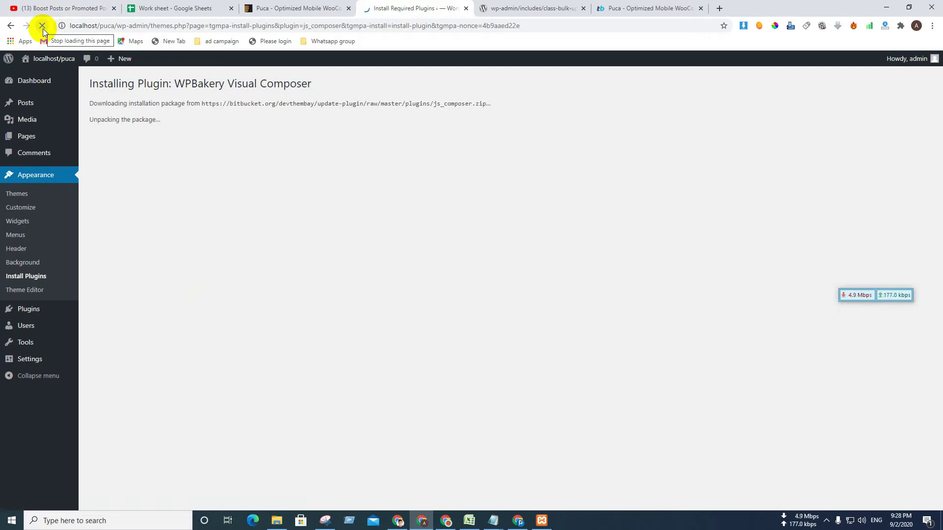
click(43, 27)
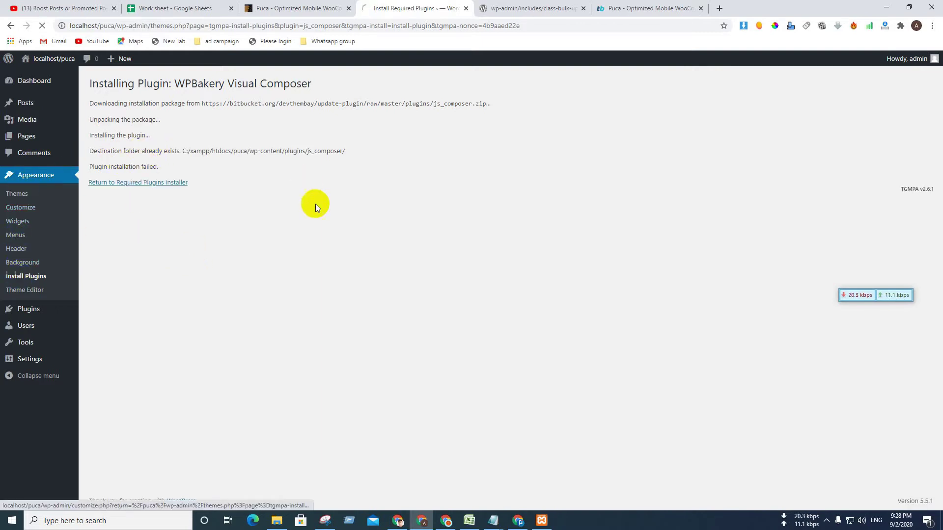
scroll(167, 317, down, 2)
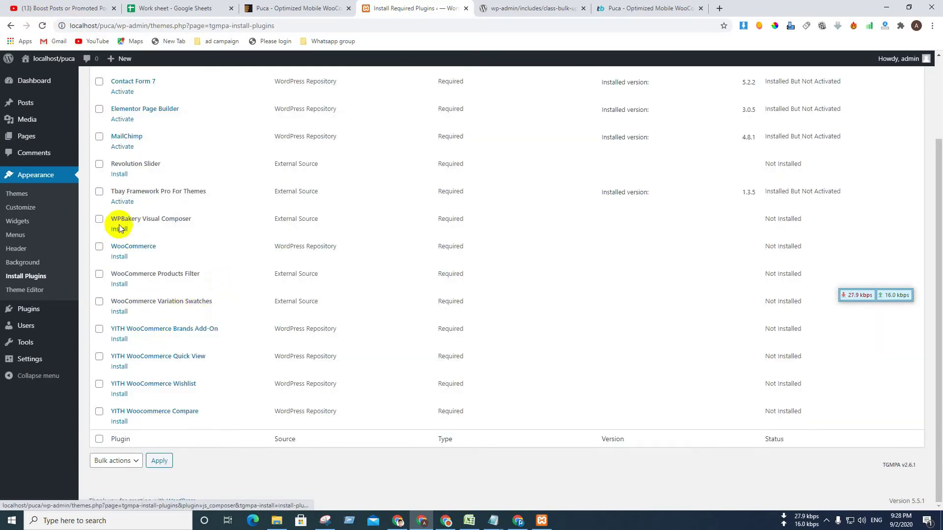
Reopen the required plugins list from the theme's Appearance section and install WooCommerce.
click(20, 198)
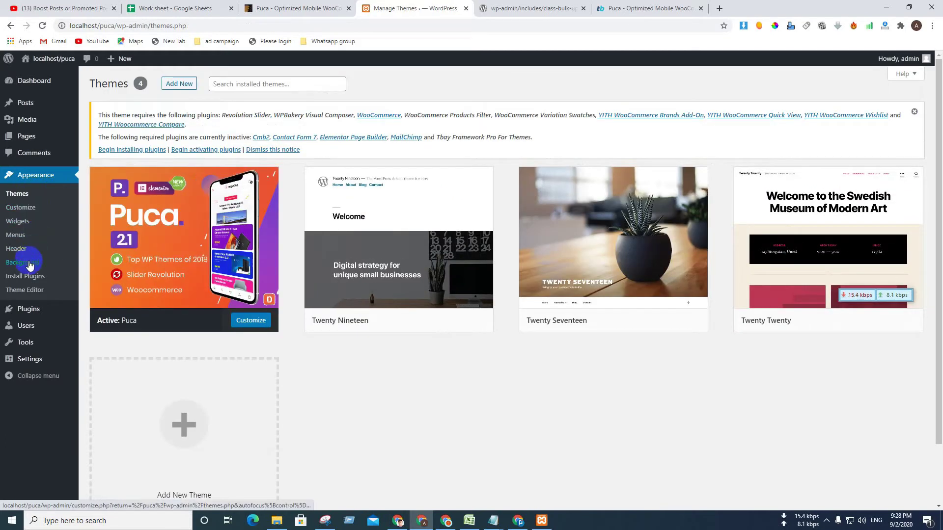
click(25, 275)
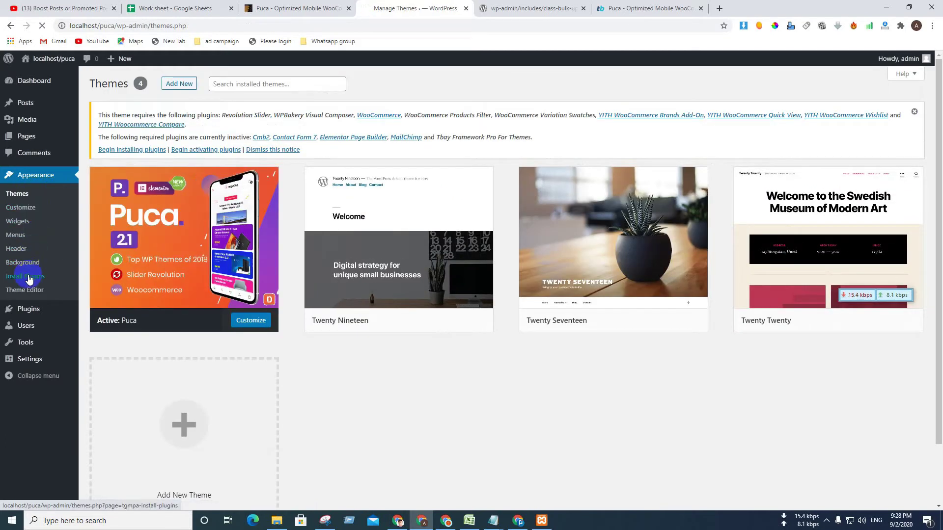
scroll(170, 297, down, 3)
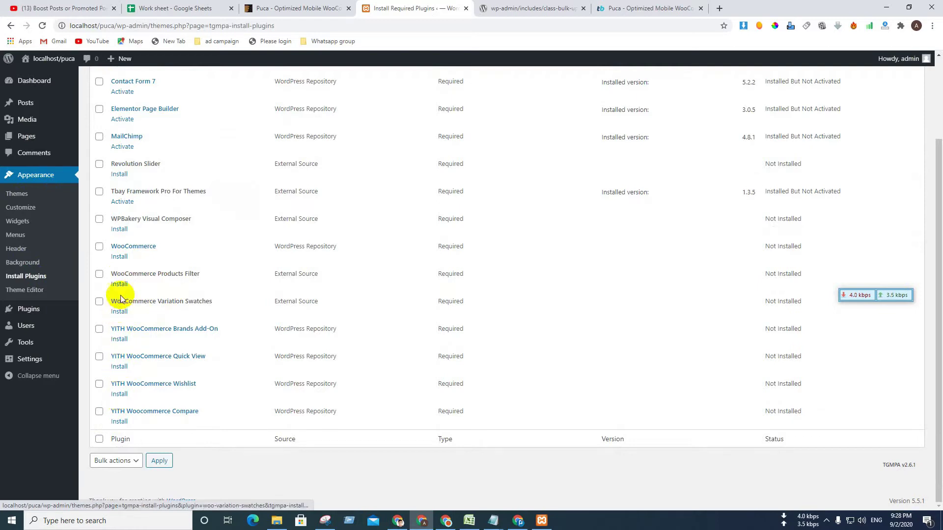
scroll(120, 314, up, 2)
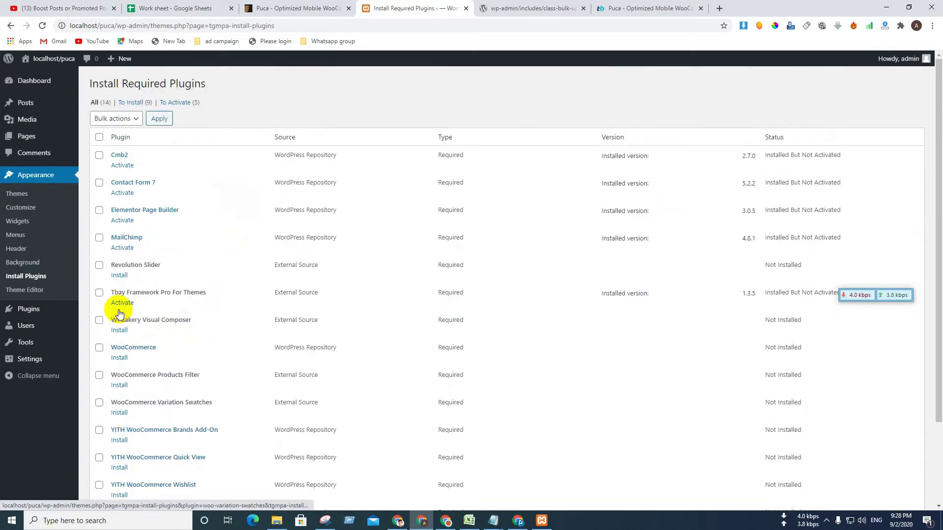
click(121, 357)
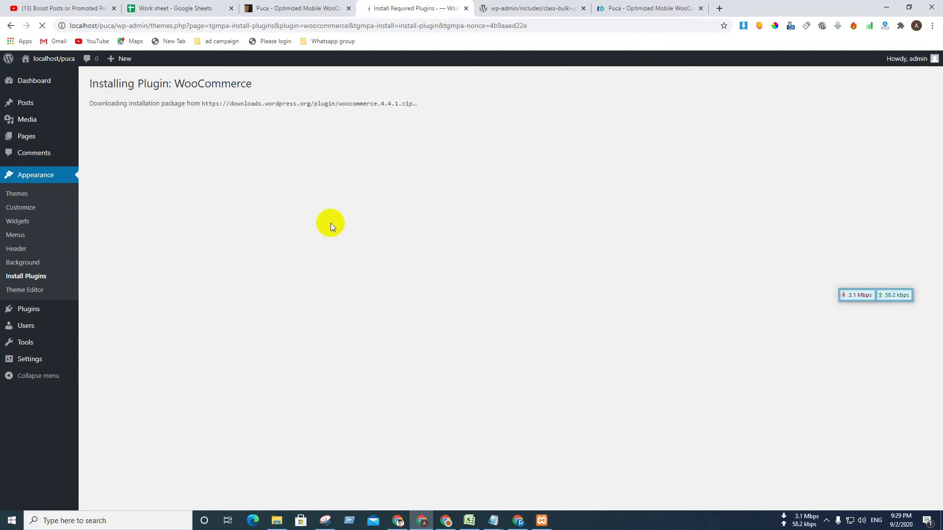
Look through the General page of the Puca documentation, and search Google for "puca theme" in a new tab.
click(658, 4)
scroll(373, 246, down, 5)
scroll(383, 245, up, 5)
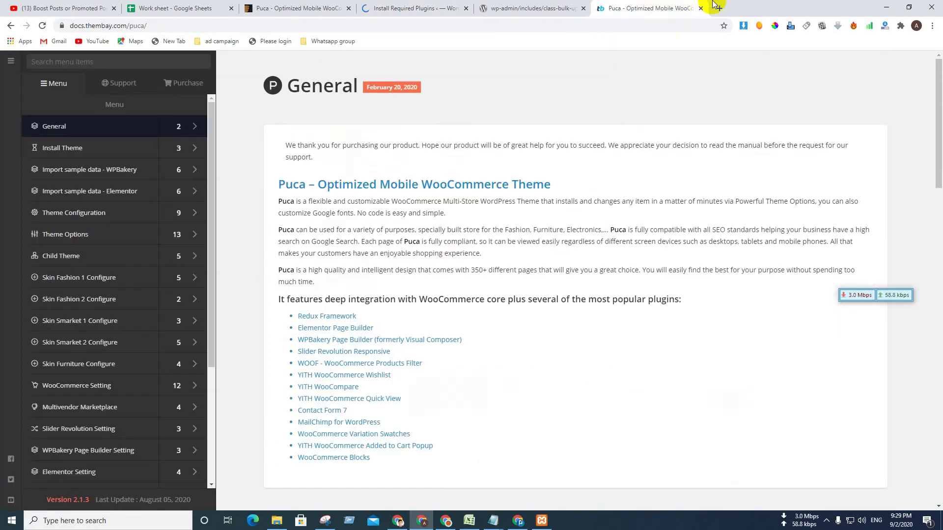
click(720, 8)
click(442, 25)
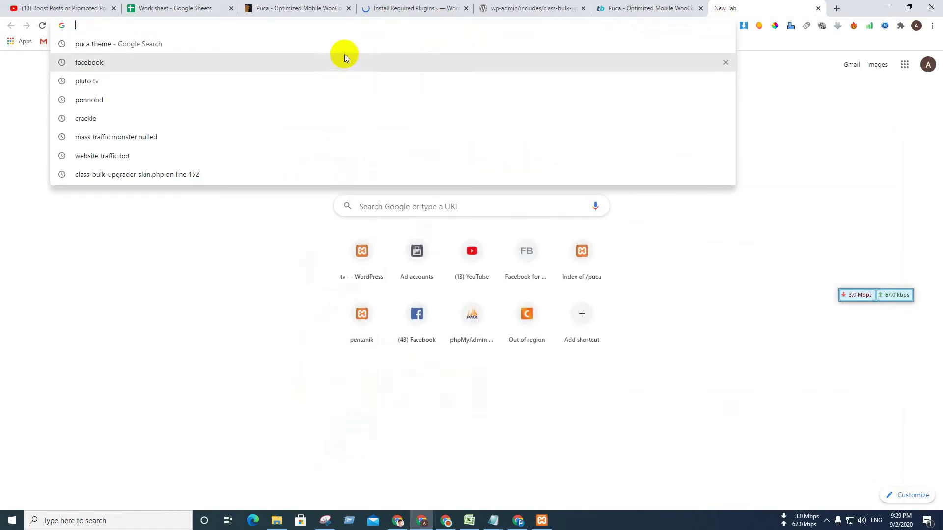
click(354, 43)
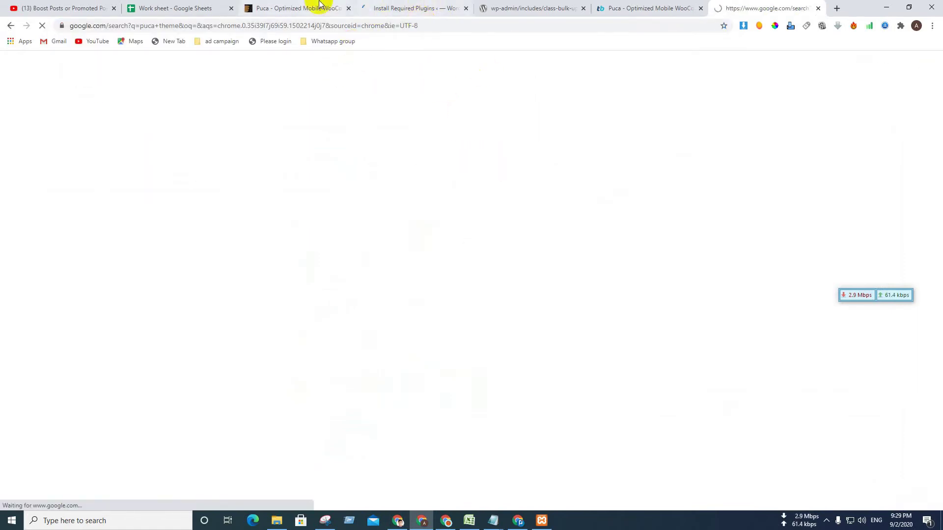
Open the live preview of the Puca theme from its ThemeForest page, and close the Google search tab.
click(314, 7)
click(338, 305)
click(826, 9)
click(341, 13)
click(375, 11)
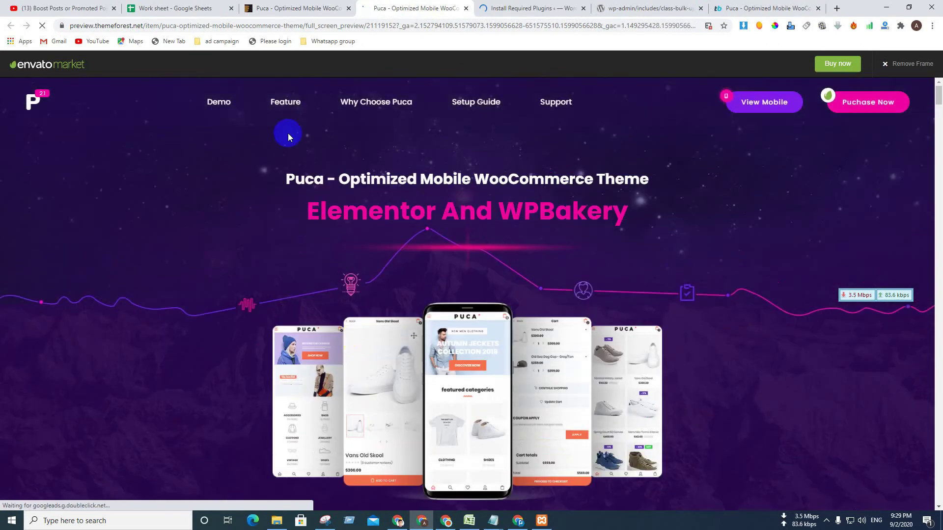
Browse the theme's Multi-vendor Marketplace demos, open the first one in a new tab, and return to the preview page.
click(234, 105)
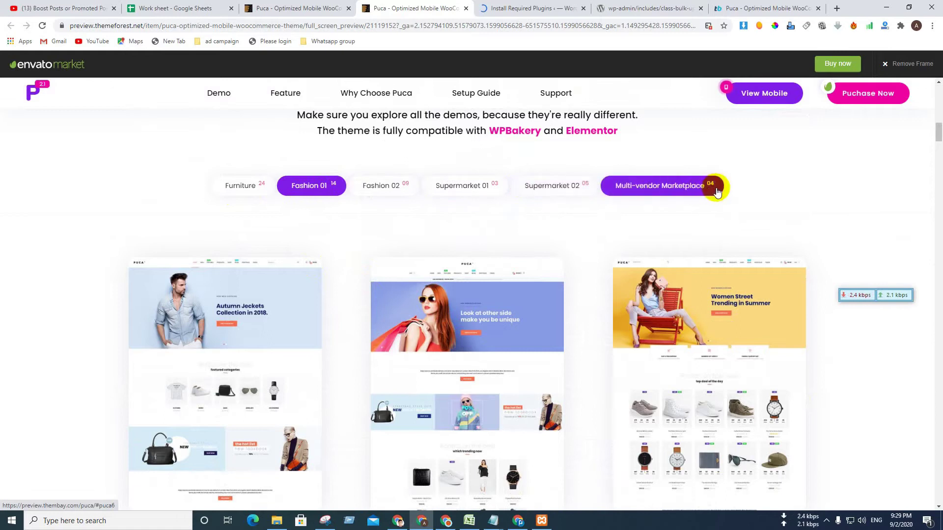
click(700, 195)
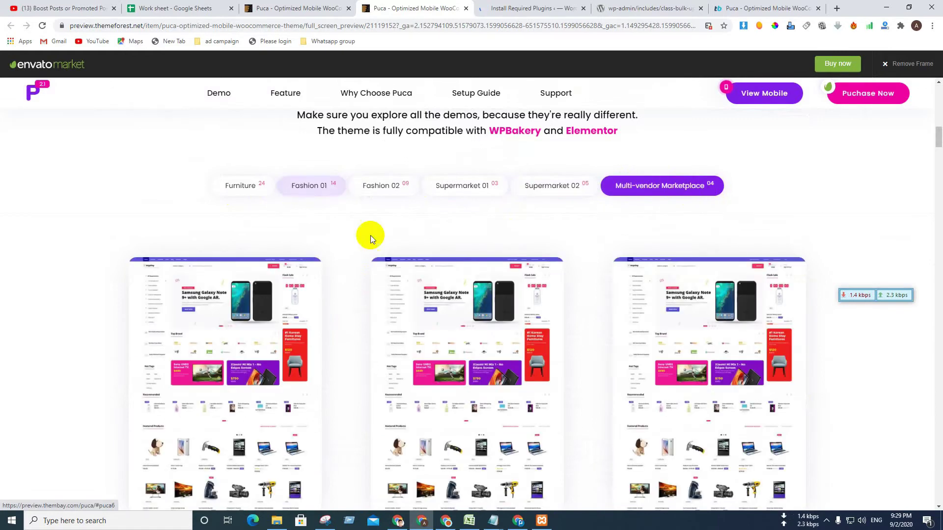
scroll(369, 234, down, 3)
scroll(271, 305, up, 2)
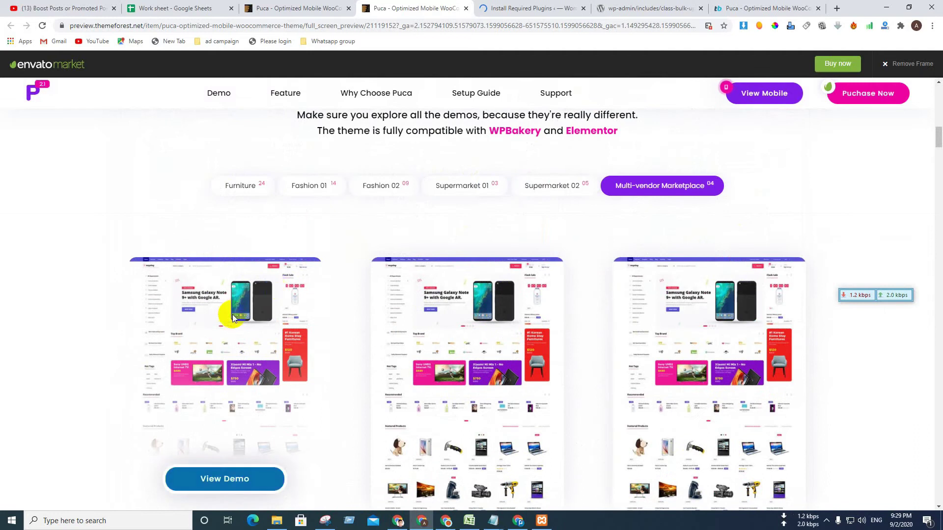
click(198, 481)
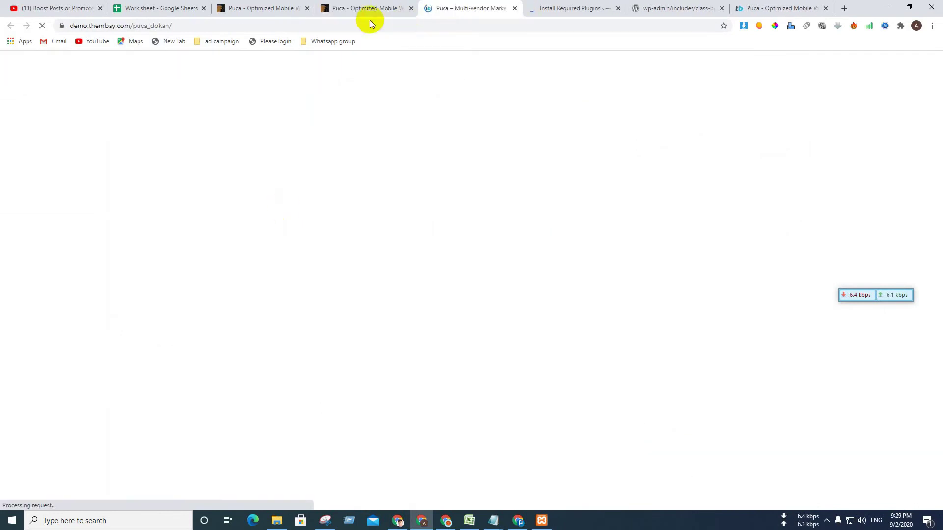
click(346, 8)
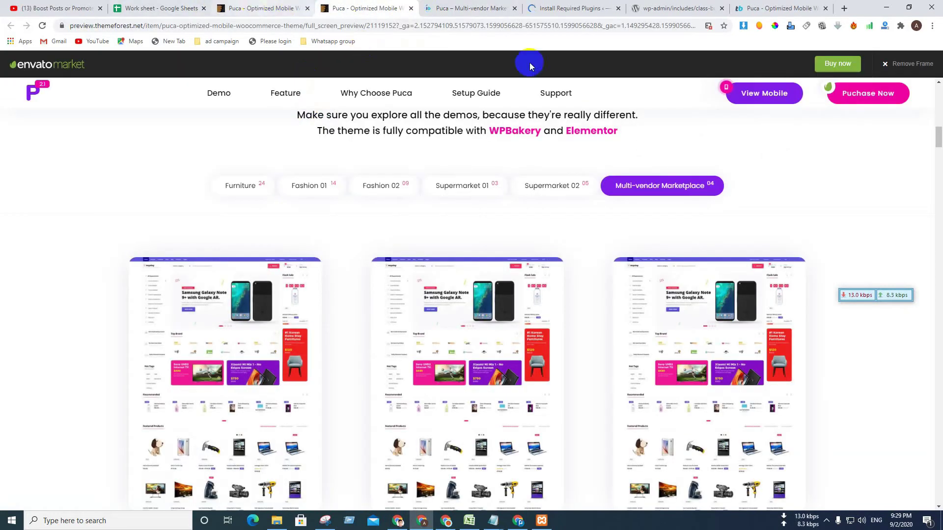
Close the WordPress developer reference tab and check the progress of the WooCommerce installation.
click(660, 8)
scroll(314, 199, up, 4)
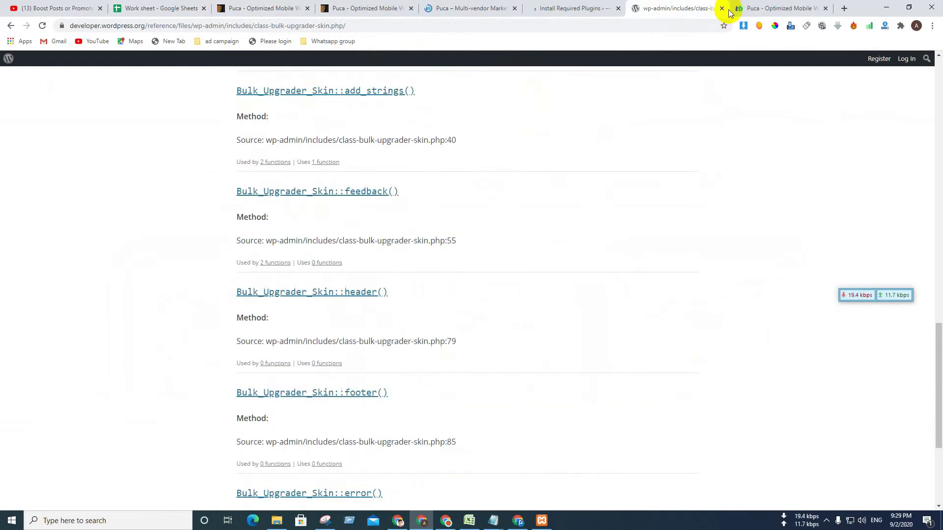
click(725, 8)
click(568, 7)
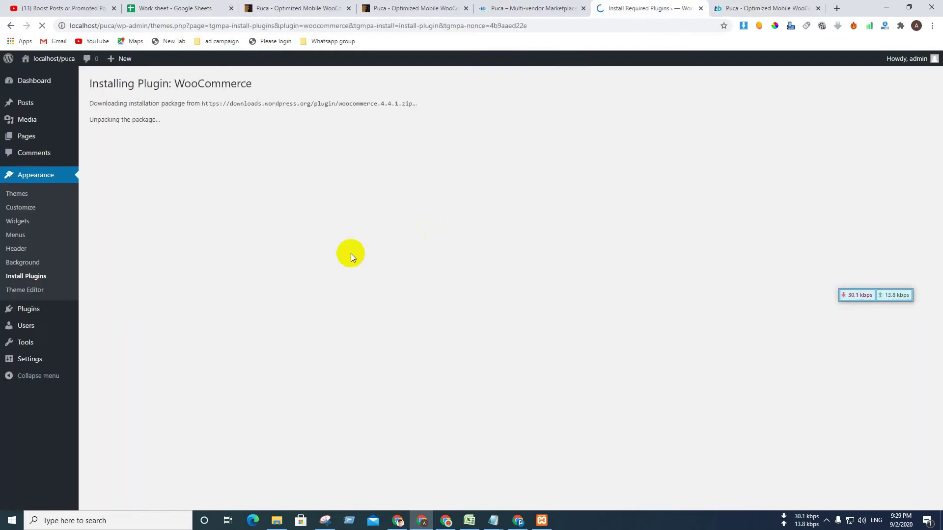
Look through the Multi-vendor Marketplace demo's home page from header to footer and recheck the WooCommerce installation.
click(520, 9)
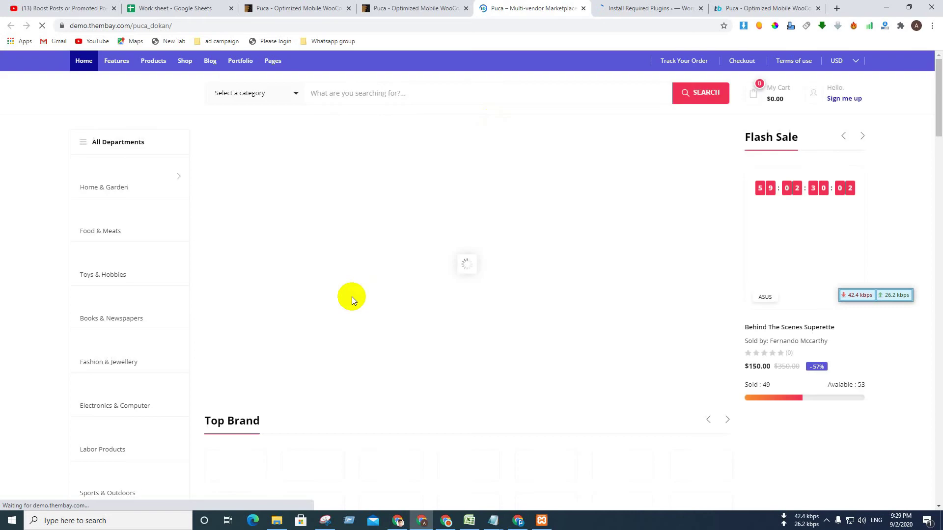
scroll(352, 297, down, 10)
scroll(355, 300, down, 15)
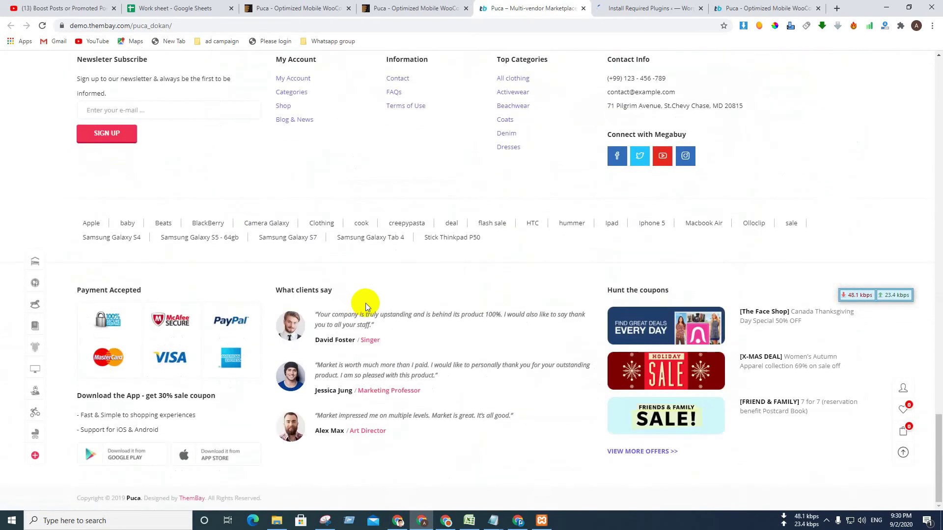
scroll(365, 303, up, 15)
scroll(390, 336, up, 5)
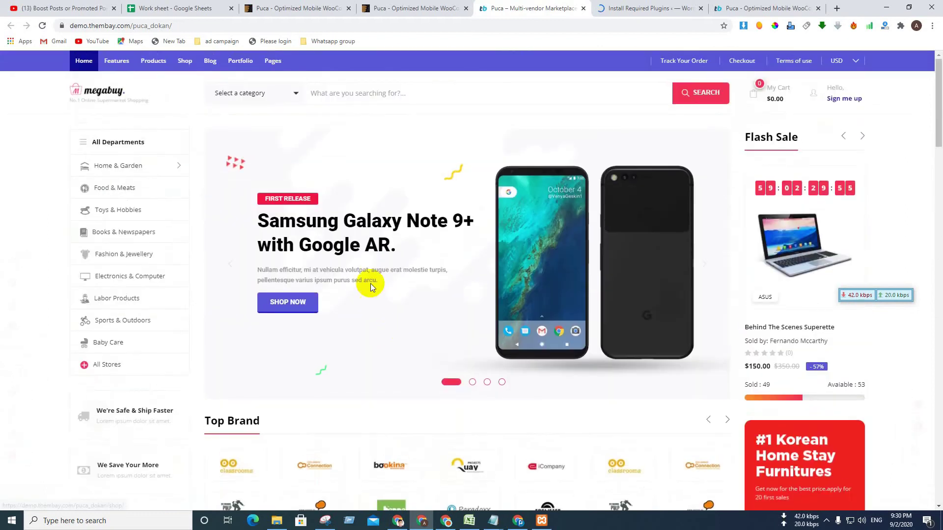
click(437, 9)
click(500, 13)
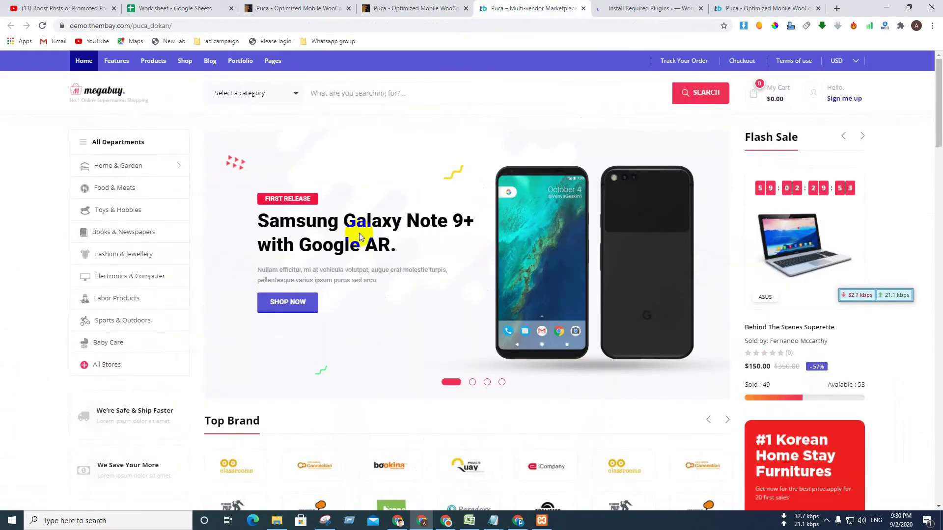
click(446, 6)
click(653, 7)
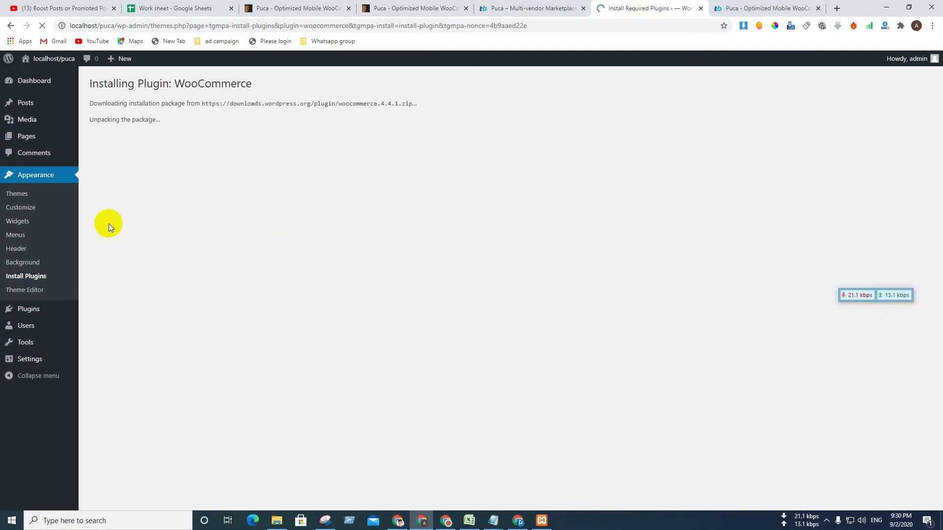
Look further through the marketplace demo and the preview's shop layouts, and open the theme's support site.
click(485, 7)
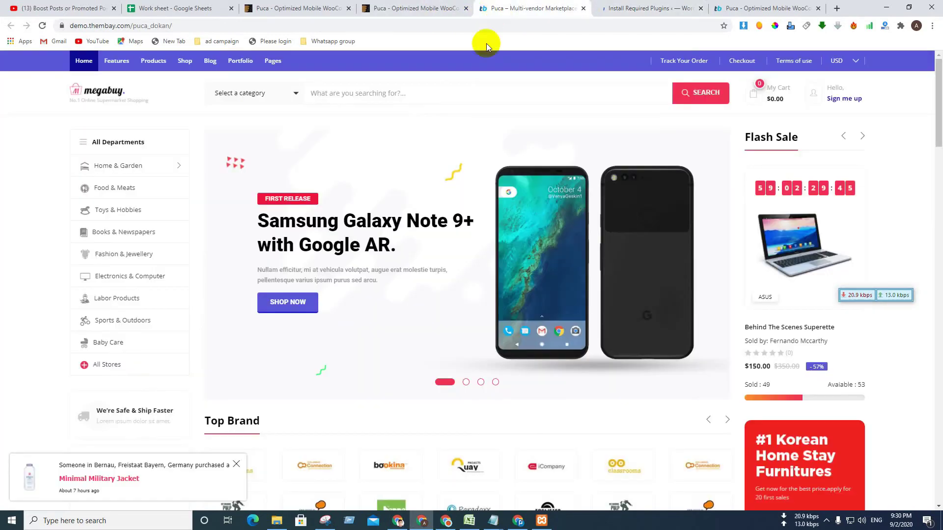
scroll(173, 359, down, 10)
key(ctrl+shift+Tab)
scroll(211, 374, down, 10)
scroll(218, 374, down, 5)
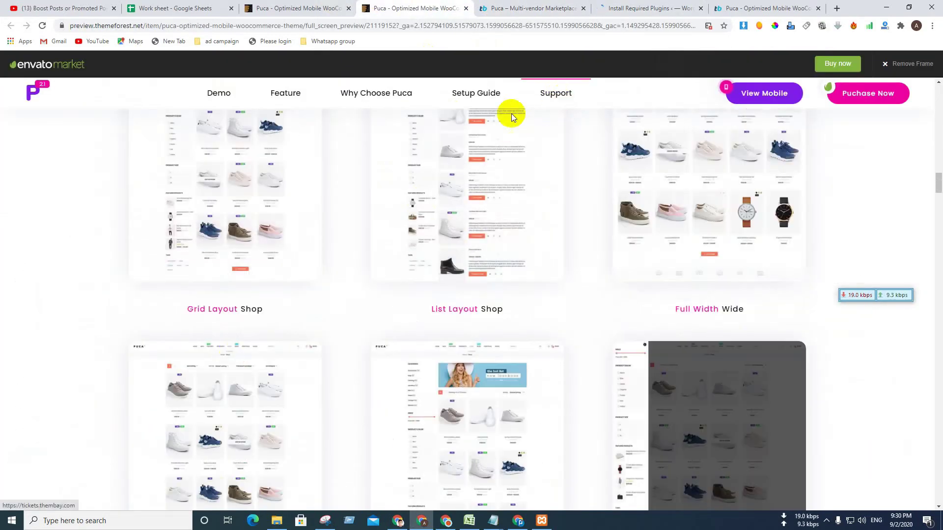
click(541, 94)
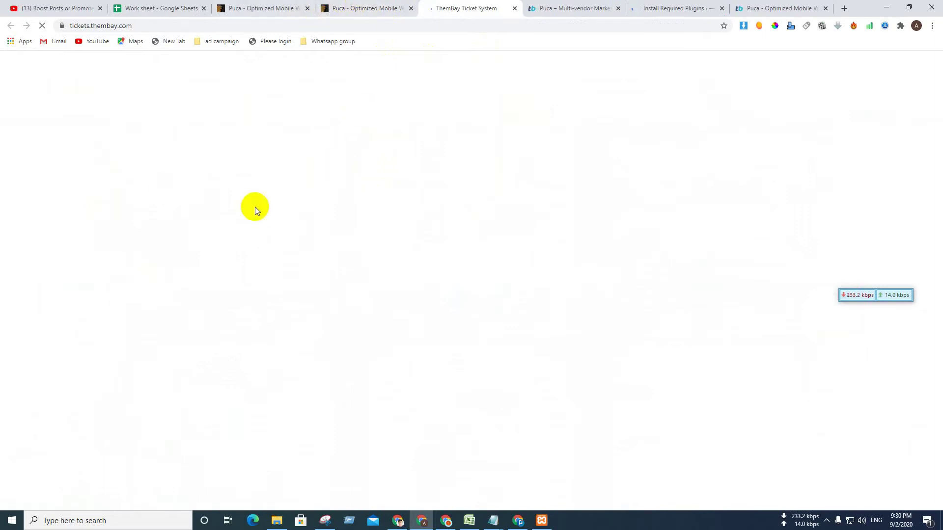
Return to the preview's Home Layouts section and view the Supermarket 01 demos.
click(357, 4)
scroll(280, 283, up, 15)
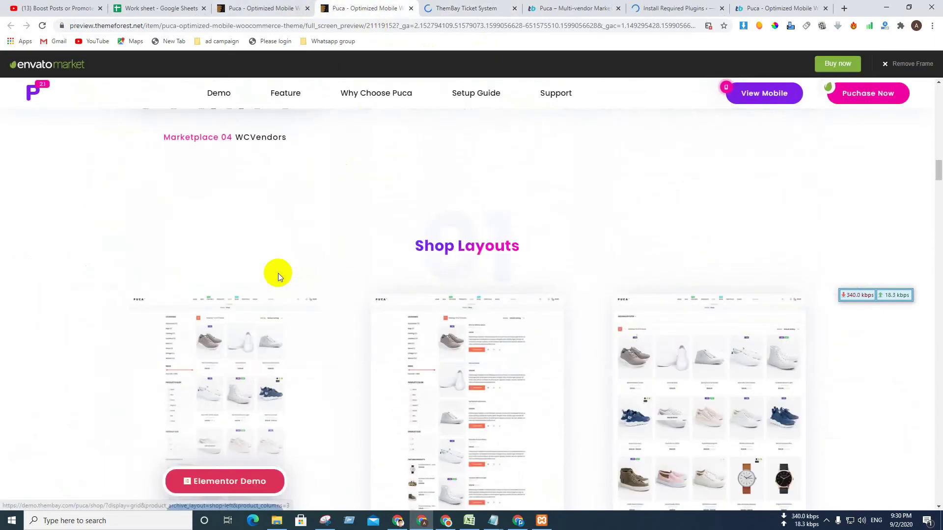
click(212, 94)
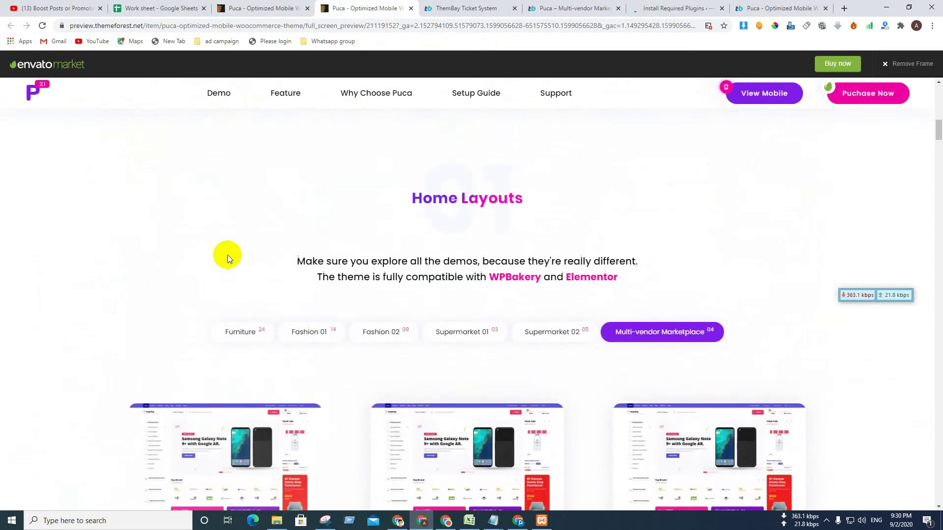
scroll(227, 255, down, 5)
click(467, 185)
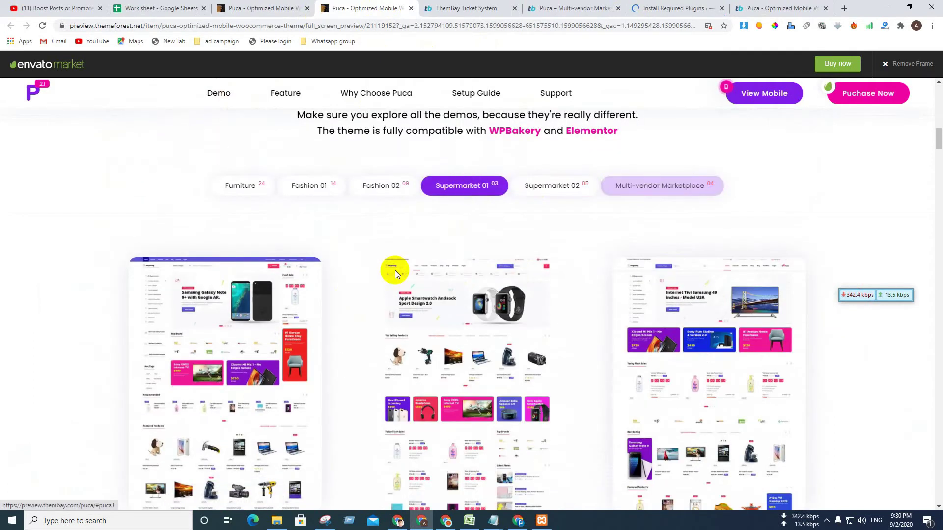
scroll(395, 270, down, 3)
scroll(382, 280, up, 3)
Show the Fashion 02 home layouts and look through their demos.
click(384, 290)
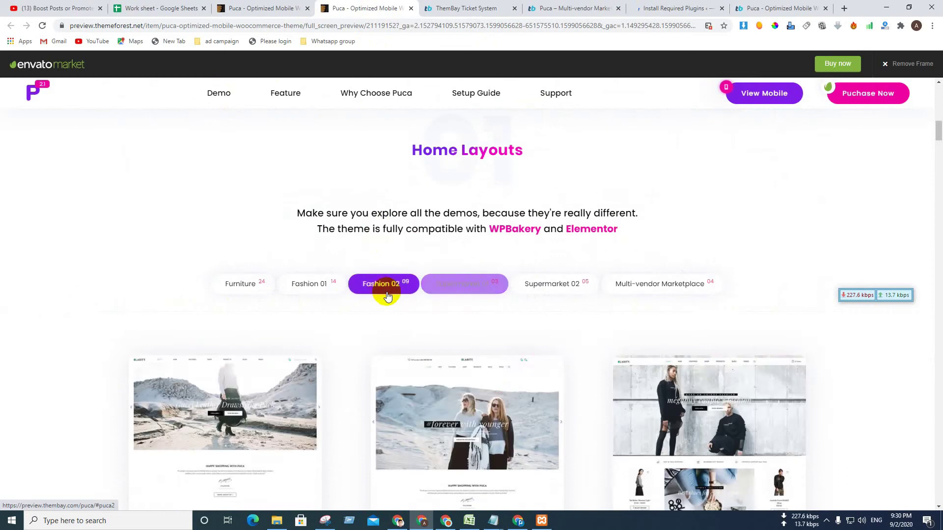
scroll(387, 294, down, 3)
scroll(388, 294, down, 7)
scroll(388, 293, up, 12)
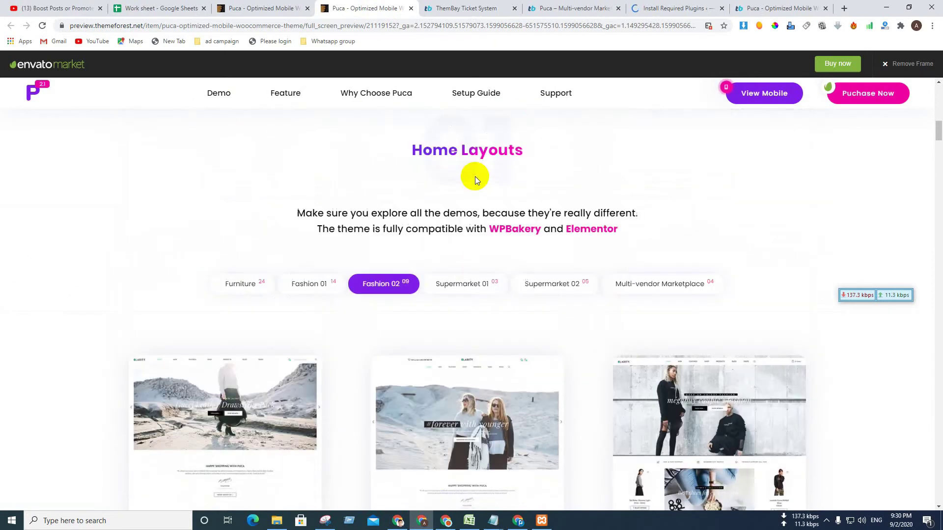
Switch back to the Supermarket 01 home layouts and examine their Elementor and WPBakery demo options.
click(468, 280)
scroll(461, 281, down, 5)
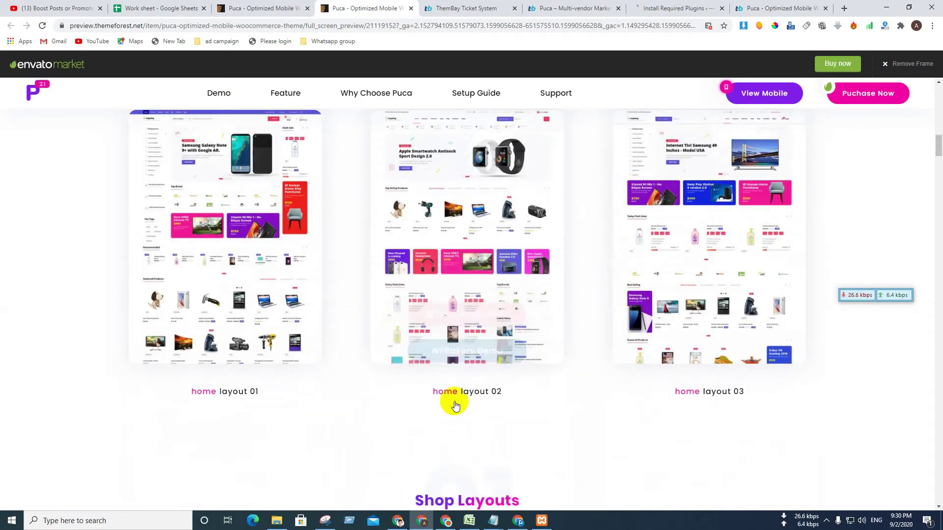
scroll(379, 334, up, 4)
scroll(449, 330, down, 3)
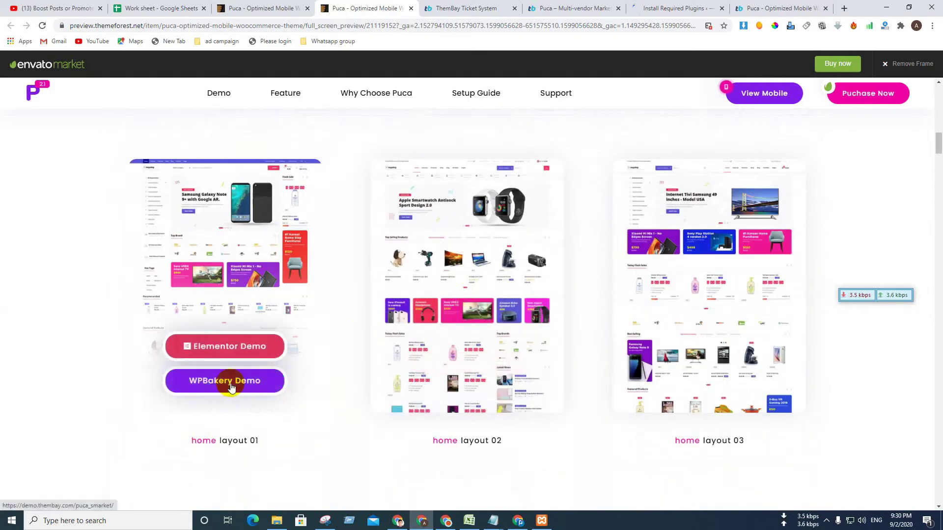
scroll(709, 384, down, 9)
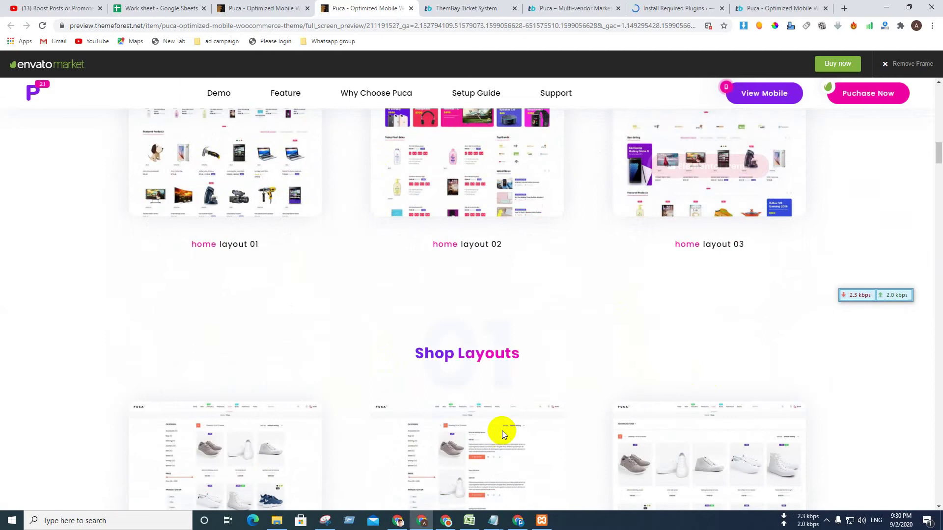
scroll(481, 374, up, 5)
scroll(540, 221, up, 3)
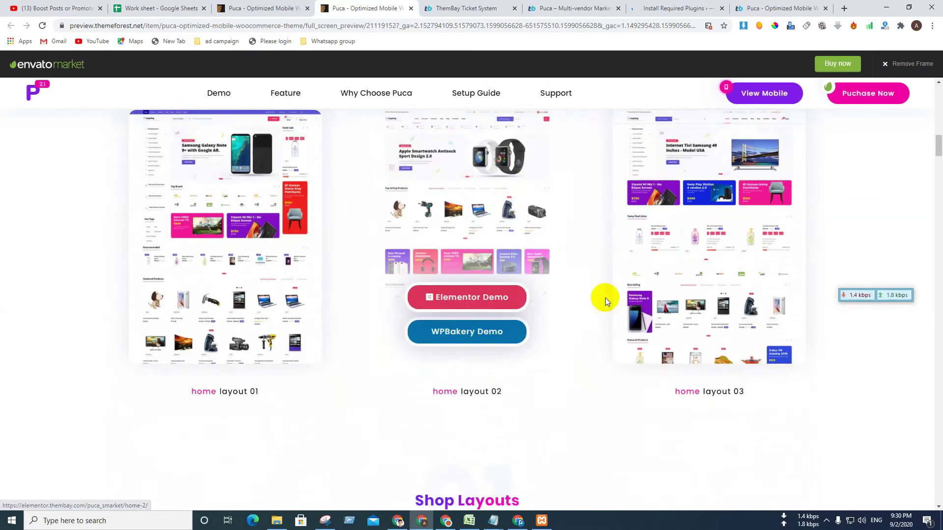
scroll(200, 261, up, 5)
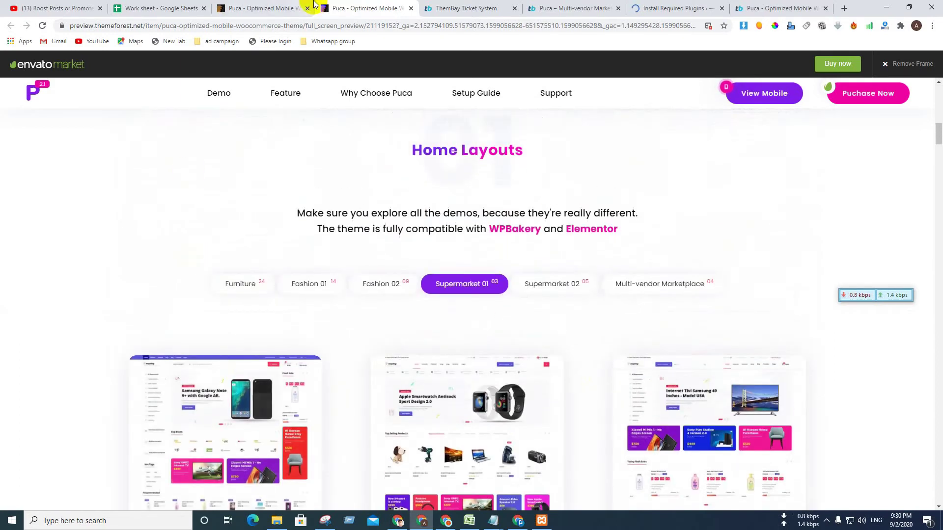
Check the WooCommerce installation, glance at the marketplace demo and support site, and close the ThemBay Ticket System tab.
click(665, 8)
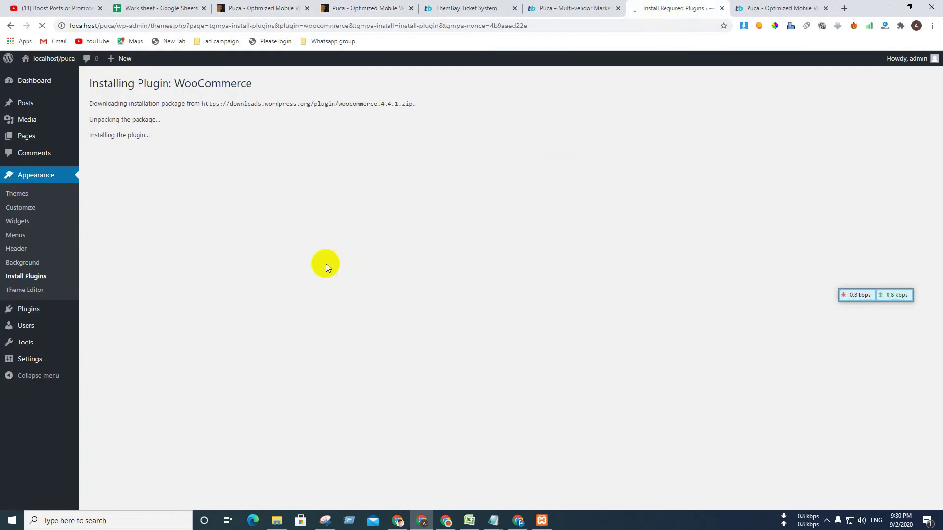
click(544, 7)
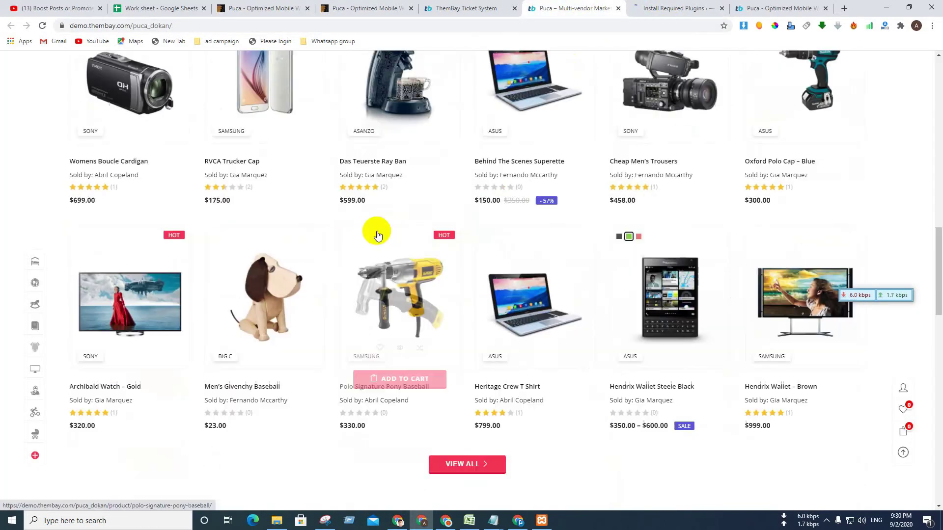
click(469, 9)
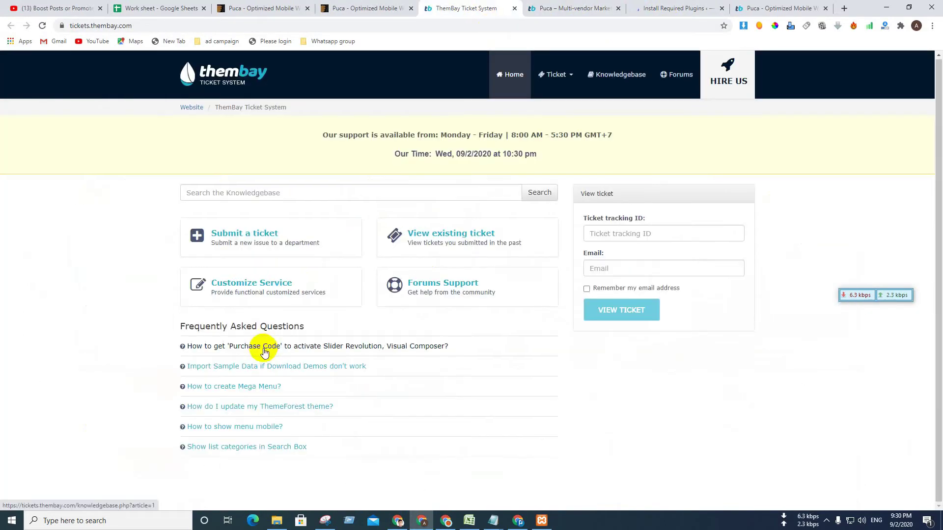
click(393, 9)
click(514, 8)
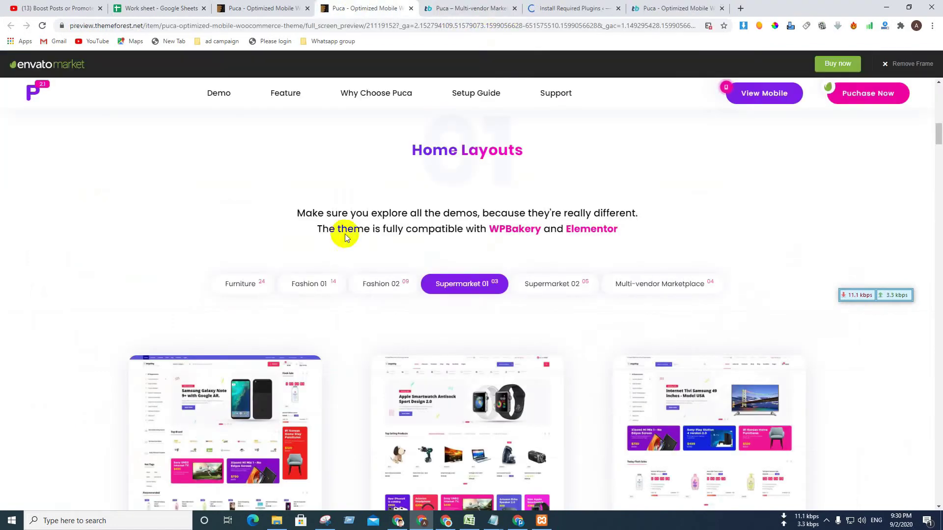
Look over the preview's Supermarket 01 layouts once more and check the WooCommerce installation.
scroll(257, 319, down, 8)
scroll(255, 325, up, 8)
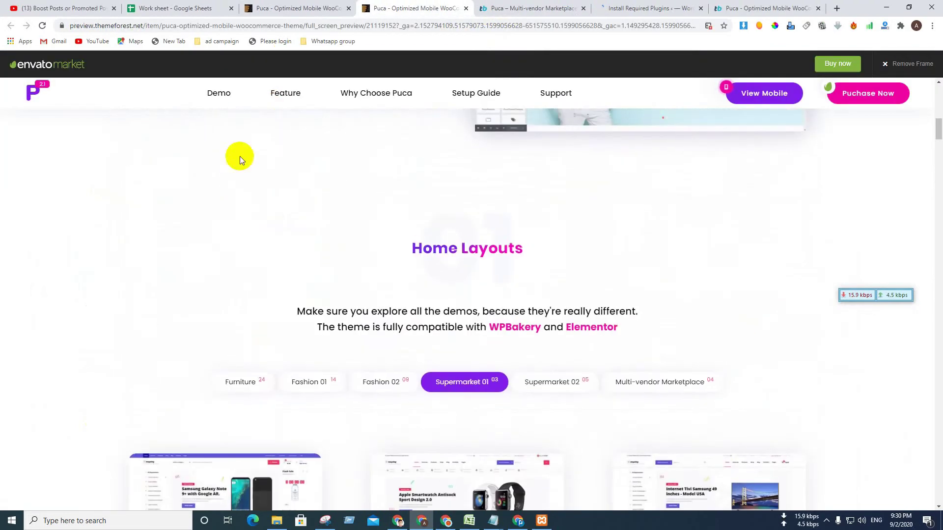
click(661, 10)
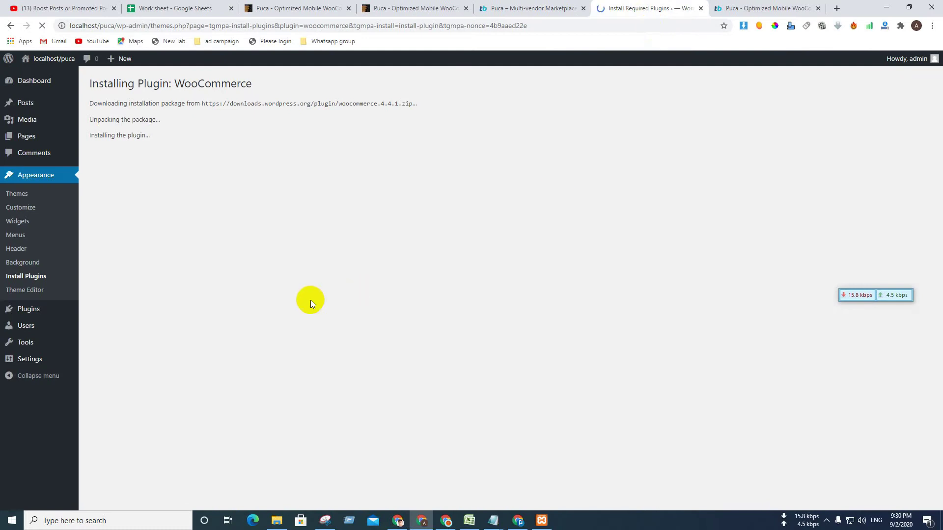
Review the item details, compatibility information and version notes on Puca's ThemeForest page.
click(283, 5)
scroll(196, 321, down, 12)
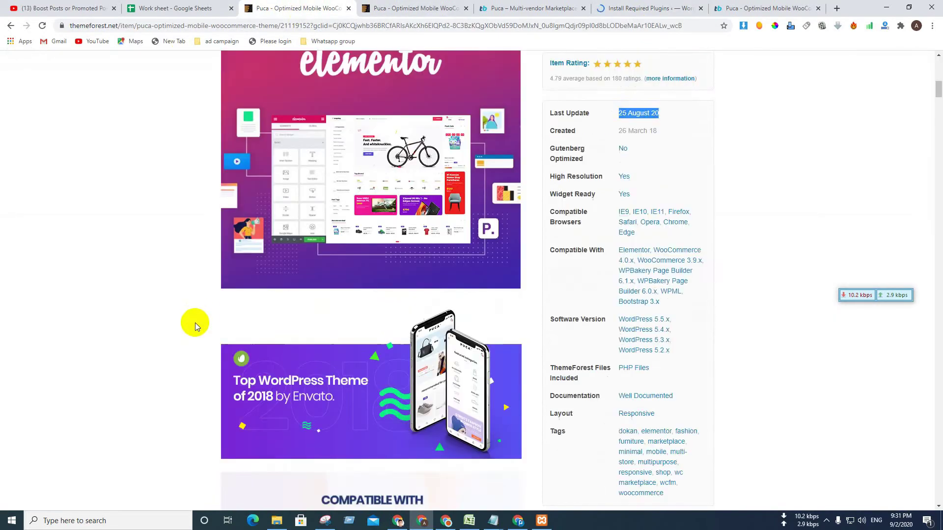
scroll(255, 320, up, 6)
scroll(433, 122, up, 4)
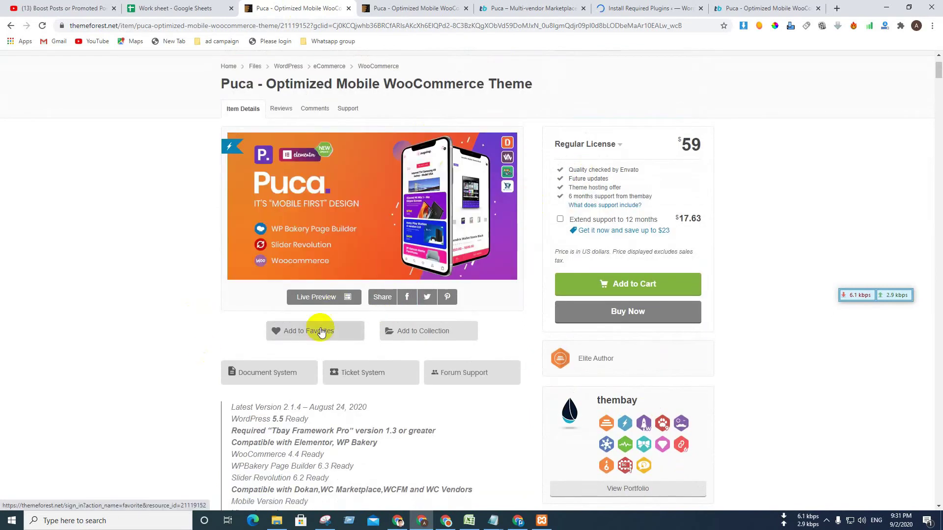
scroll(318, 331, down, 6)
scroll(317, 333, up, 7)
scroll(317, 331, up, 2)
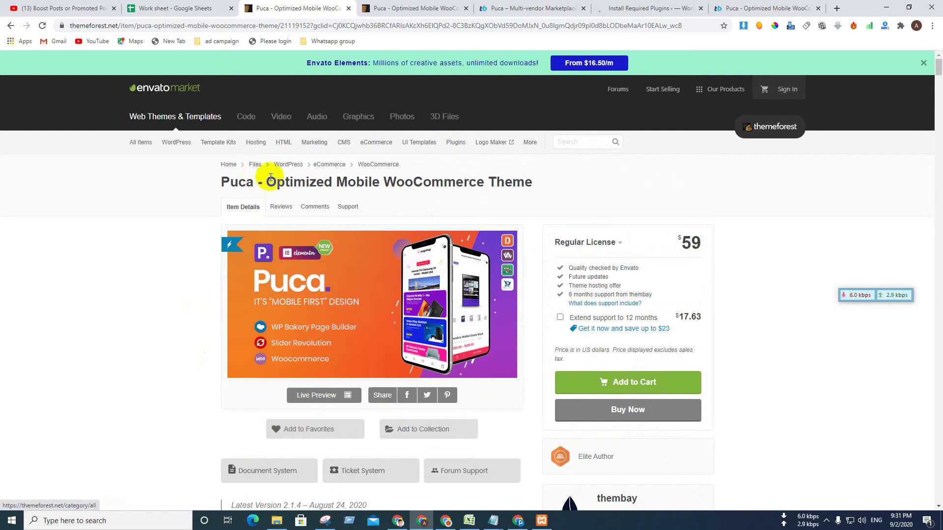
Look through the Fashion 01 demos in the ThemeForest description and return to the WooCommerce installation page.
scroll(332, 310, down, 15)
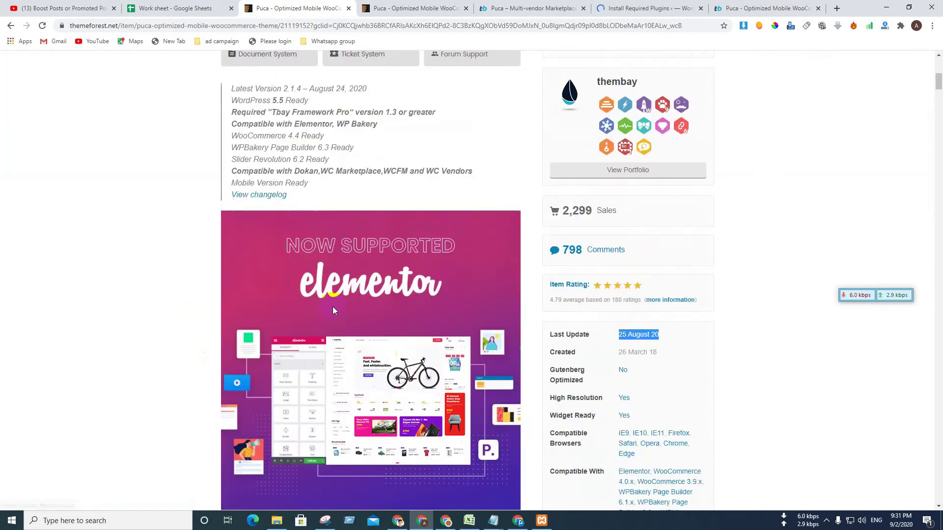
scroll(332, 313, down, 20)
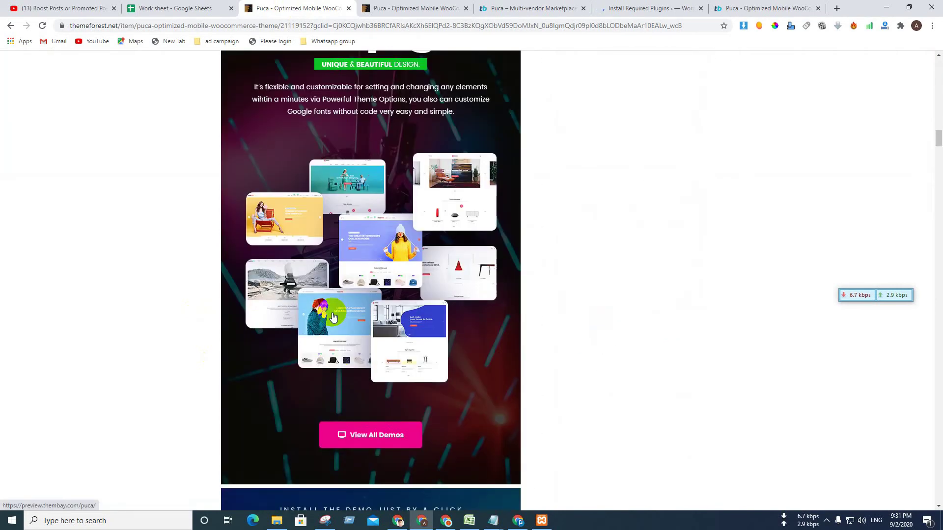
scroll(332, 320, down, 20)
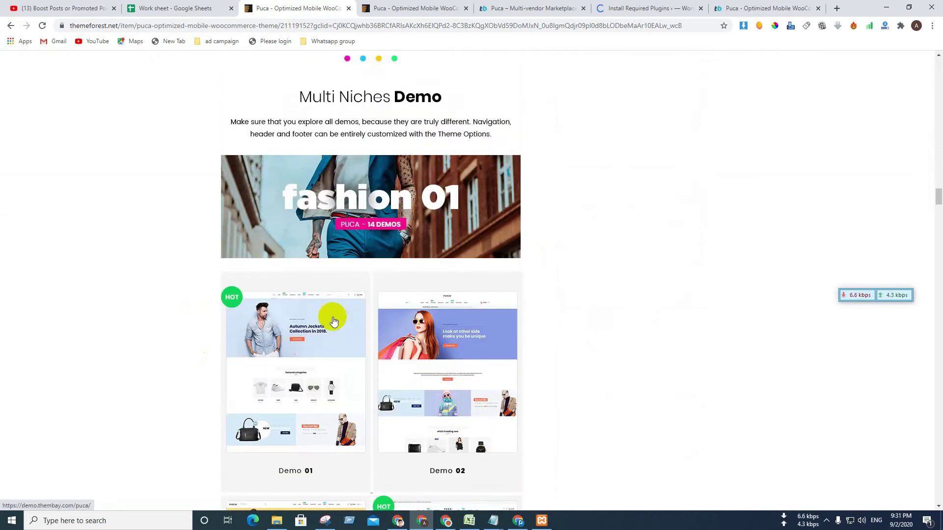
scroll(334, 325, down, 10)
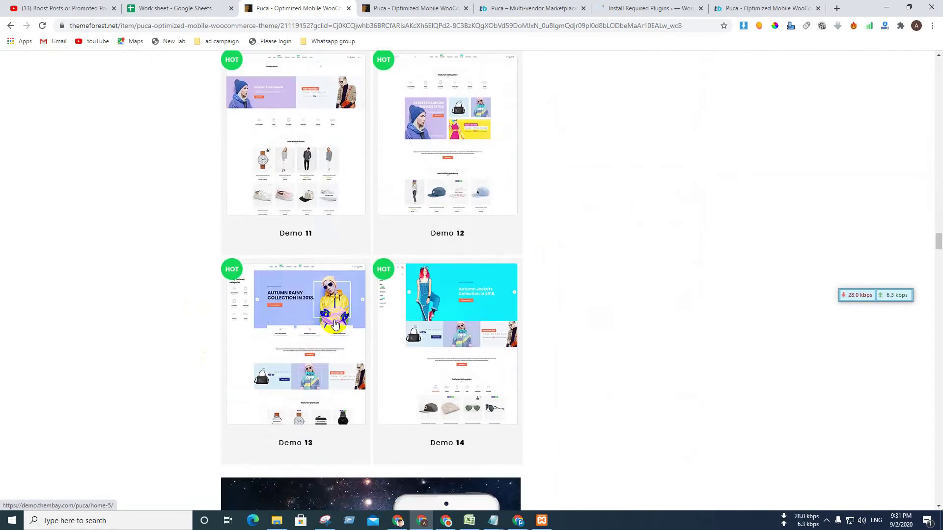
scroll(332, 319, up, 8)
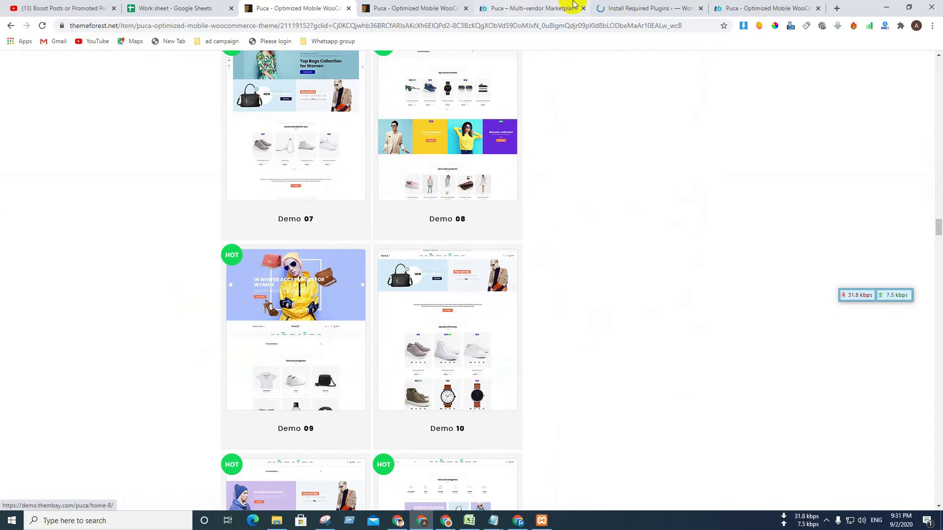
click(632, 10)
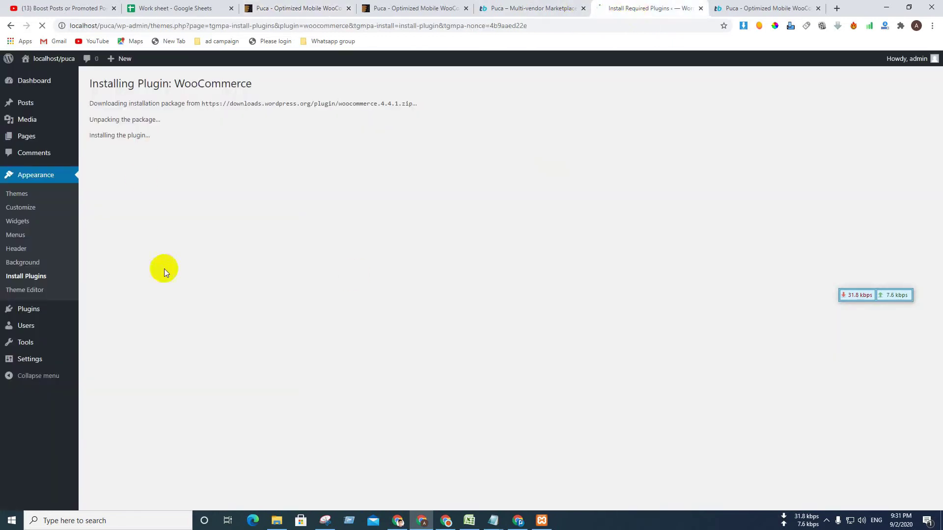
Glance at the multi-vendor marketplace demo and the Puca preview, and check the WooCommerce installation progress again.
click(527, 10)
click(413, 8)
click(506, 9)
click(622, 8)
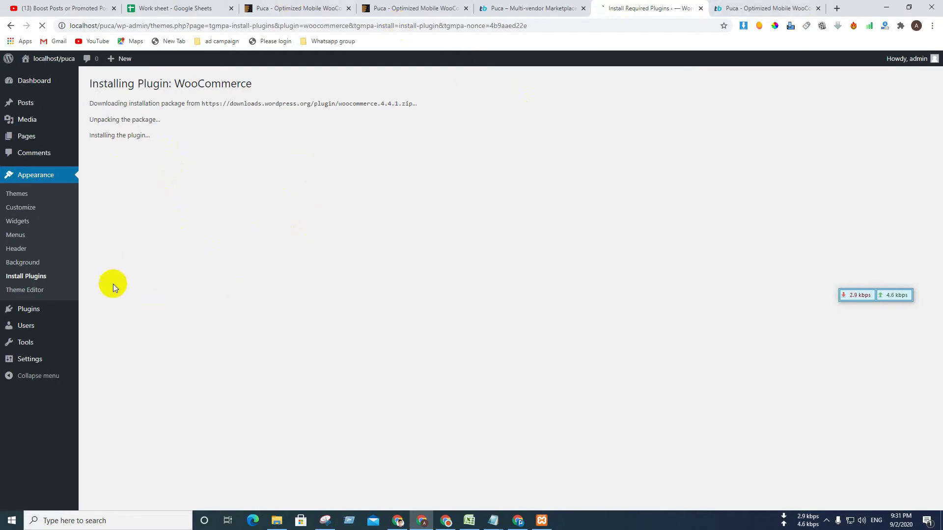
Return to the required plugins list and install the WooCommerce Variation Swatches plugin.
click(10, 327)
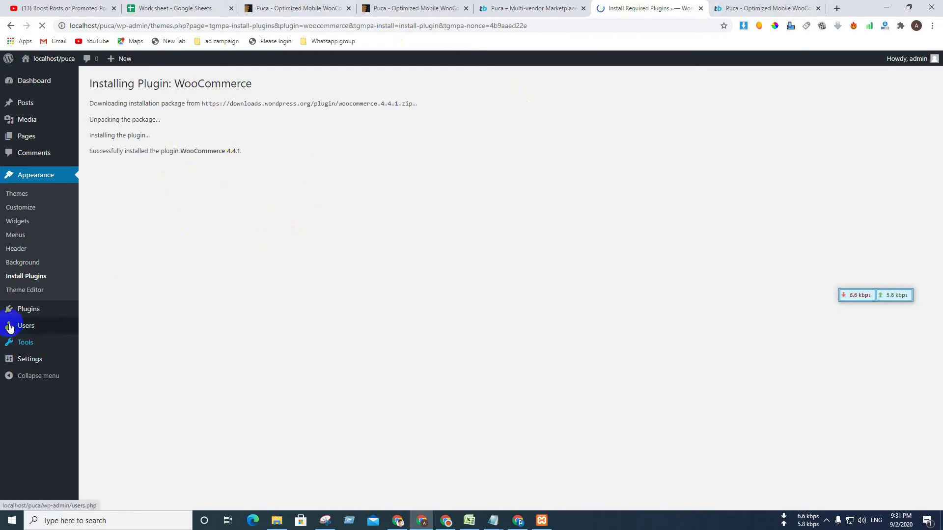
click(25, 281)
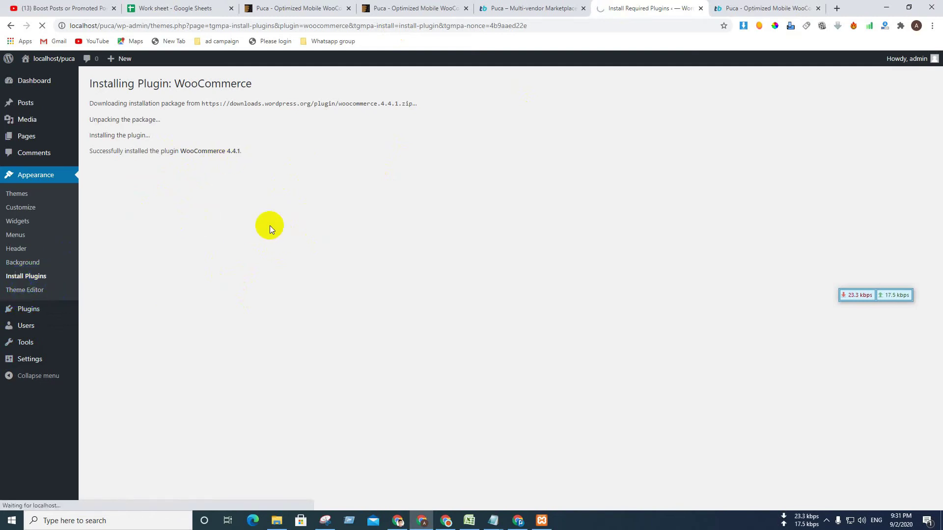
scroll(211, 278, down, 3)
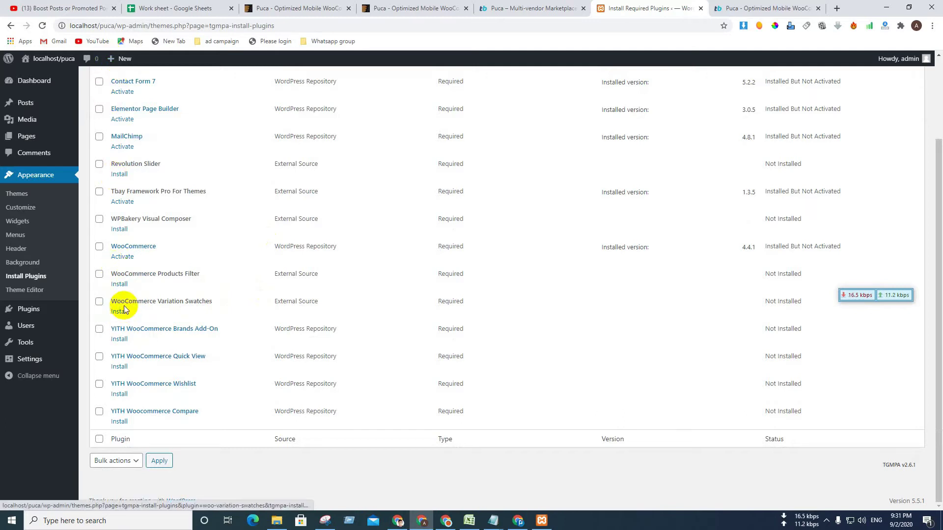
scroll(113, 246, up, 3)
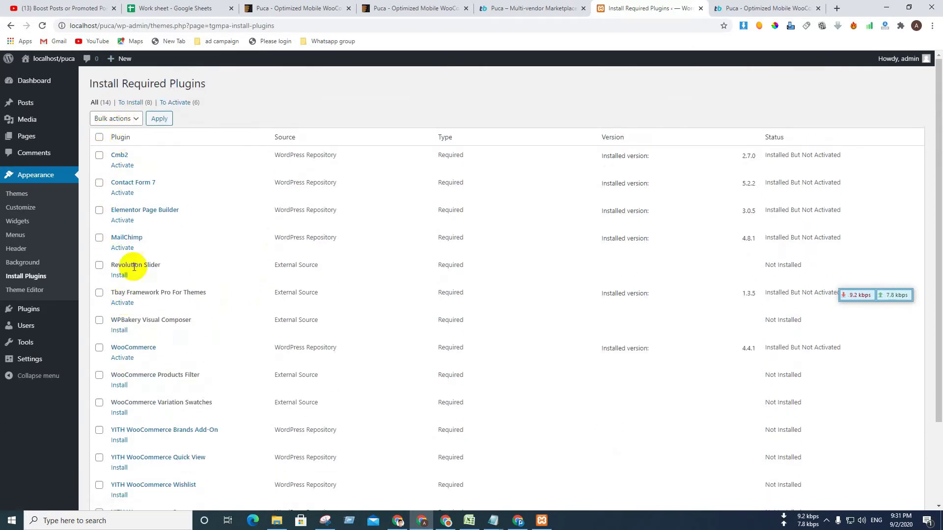
scroll(129, 319, down, 3)
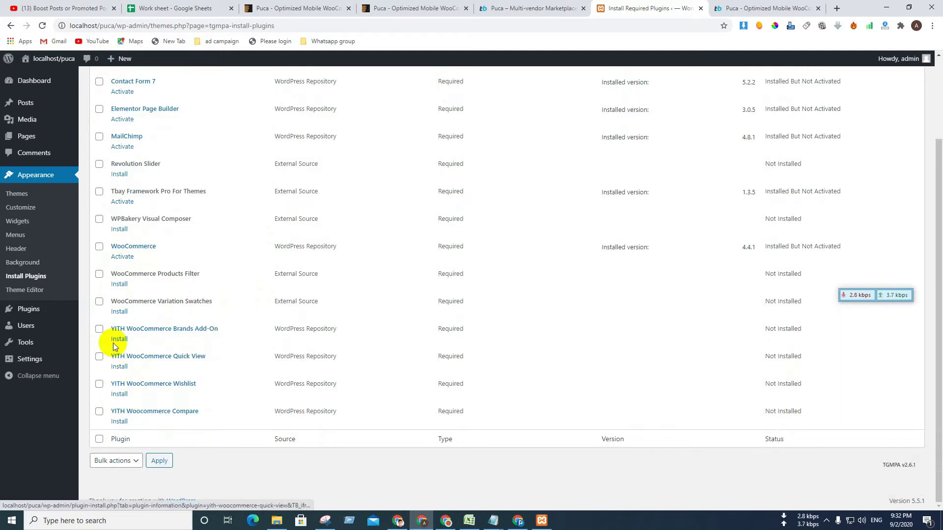
click(120, 311)
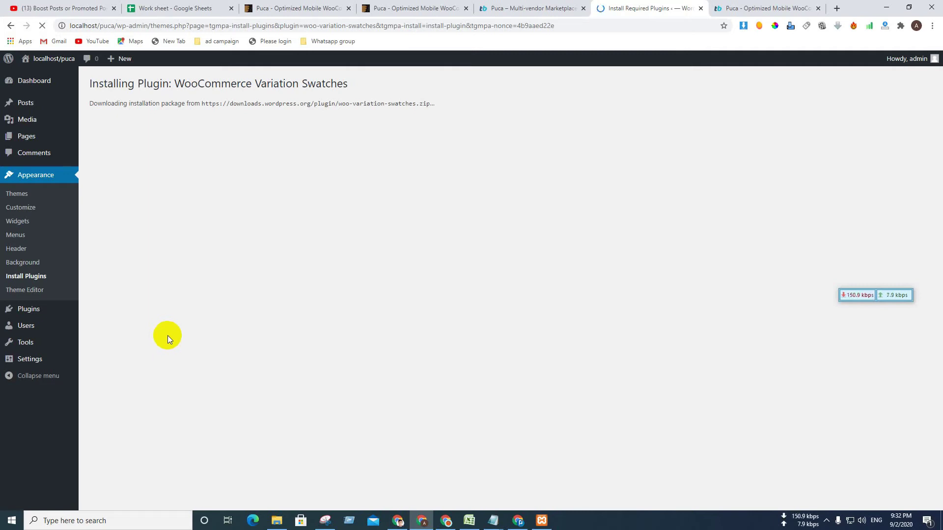
Look over the multi-vendor marketplace demo and the Home Layouts section of the Puca preview.
click(525, 5)
scroll(402, 245, up, 10)
click(423, 7)
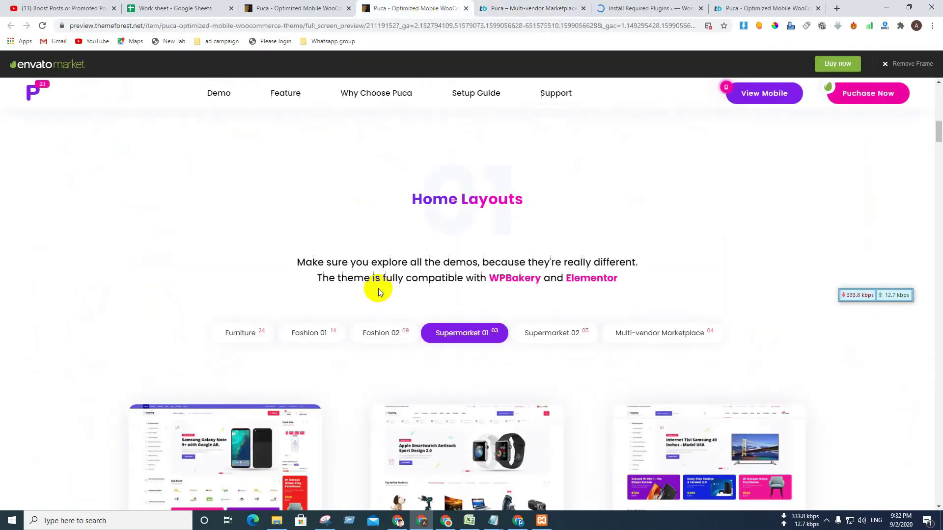
scroll(373, 292, up, 5)
Switch to the Puca documentation and view its General and Install Theme sections.
click(723, 7)
click(145, 351)
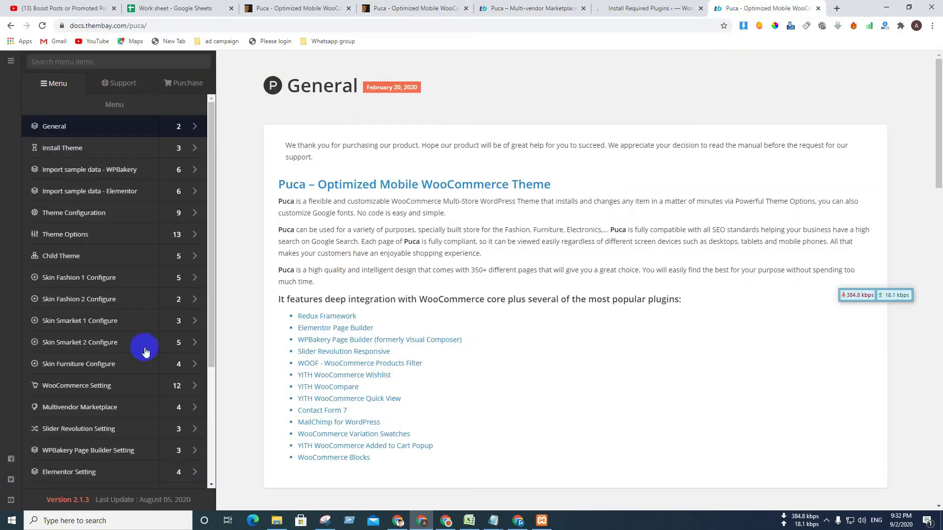
click(47, 134)
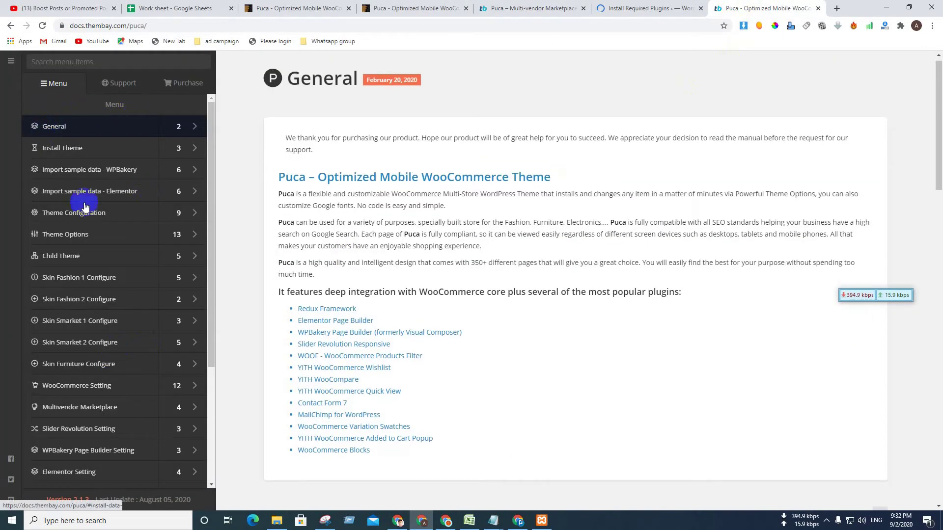
click(62, 149)
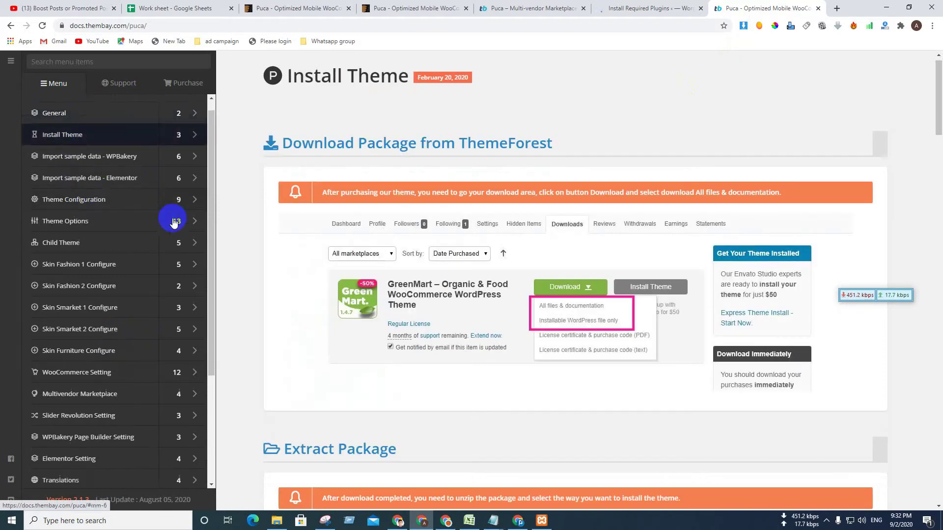
Review the documentation on importing sample data with WPBakery and with Elementor.
click(94, 172)
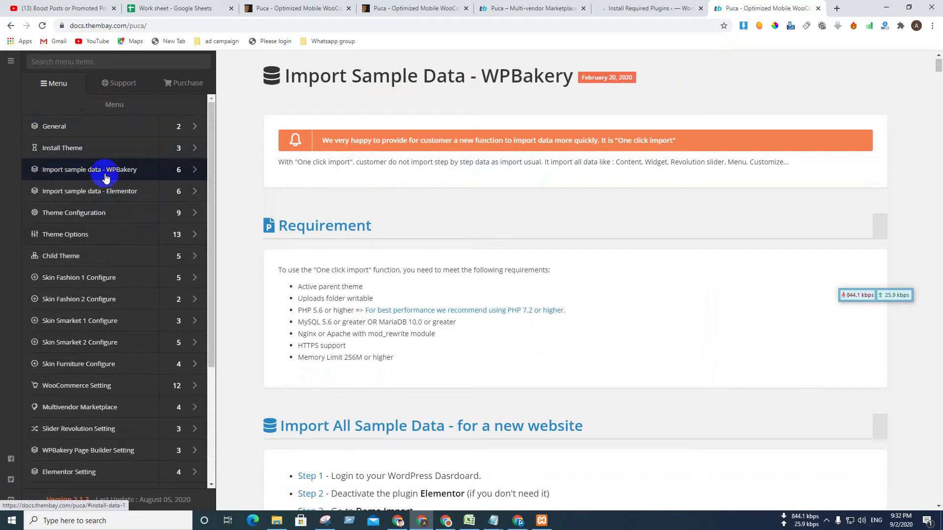
scroll(357, 324, down, 3)
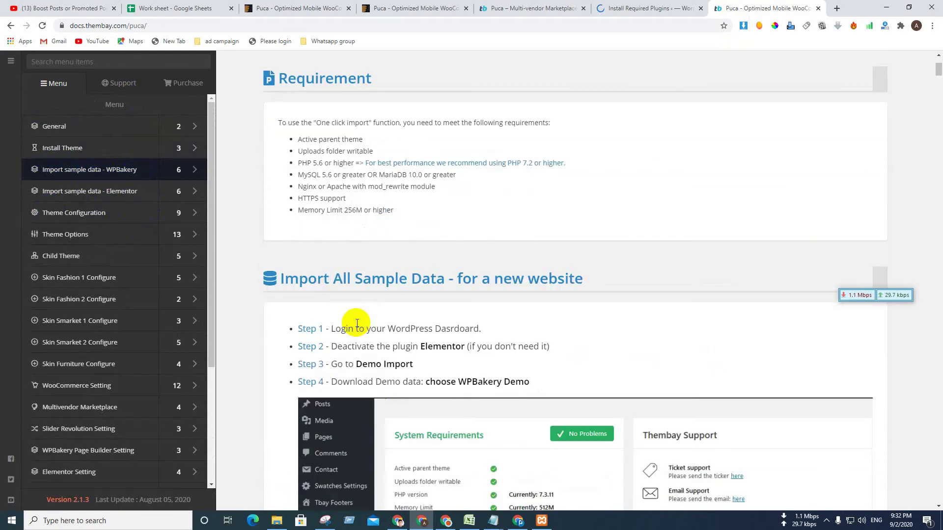
scroll(407, 353, down, 6)
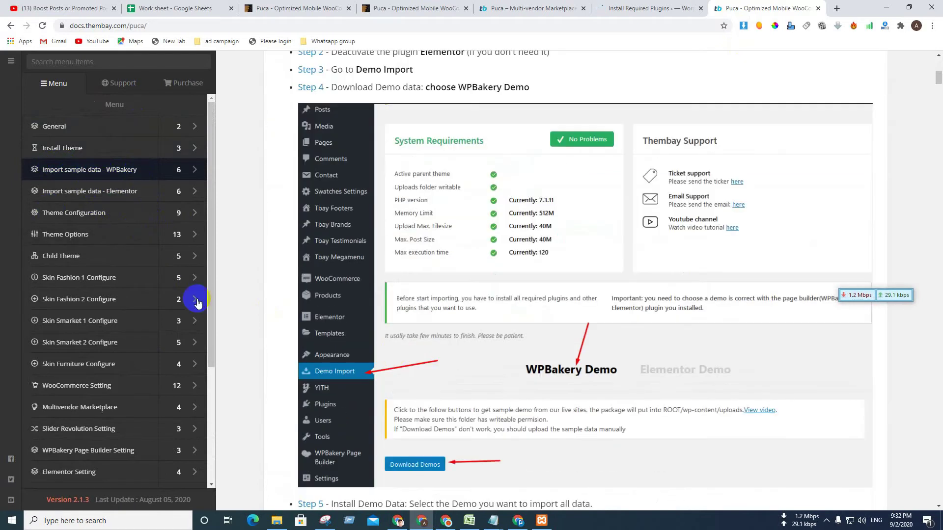
click(75, 192)
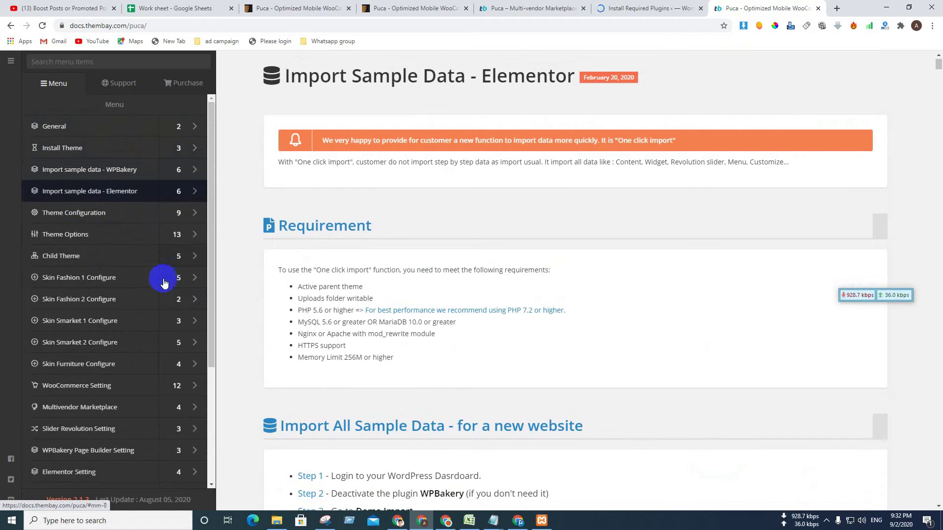
scroll(168, 336, down, 3)
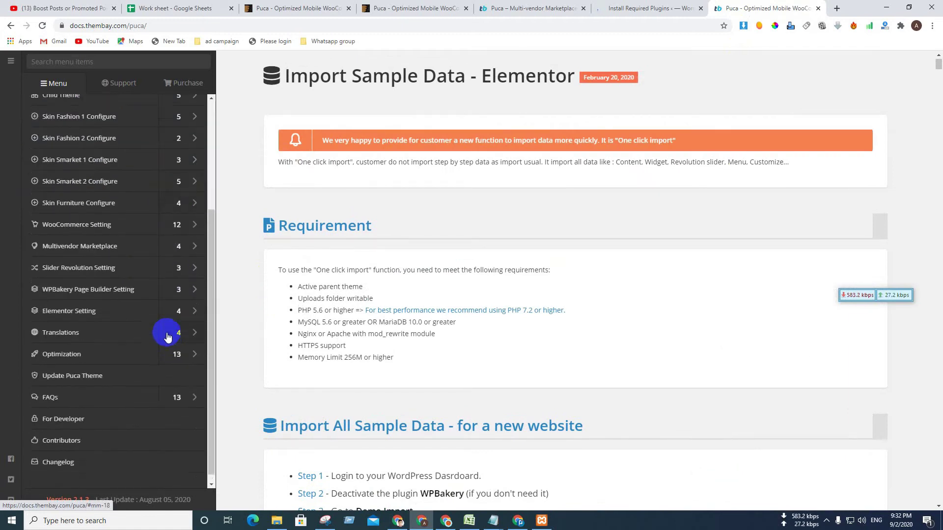
scroll(157, 319, up, 3)
Look through the Theme Configuration logo setup and the Theme Options sections of the documentation.
click(91, 192)
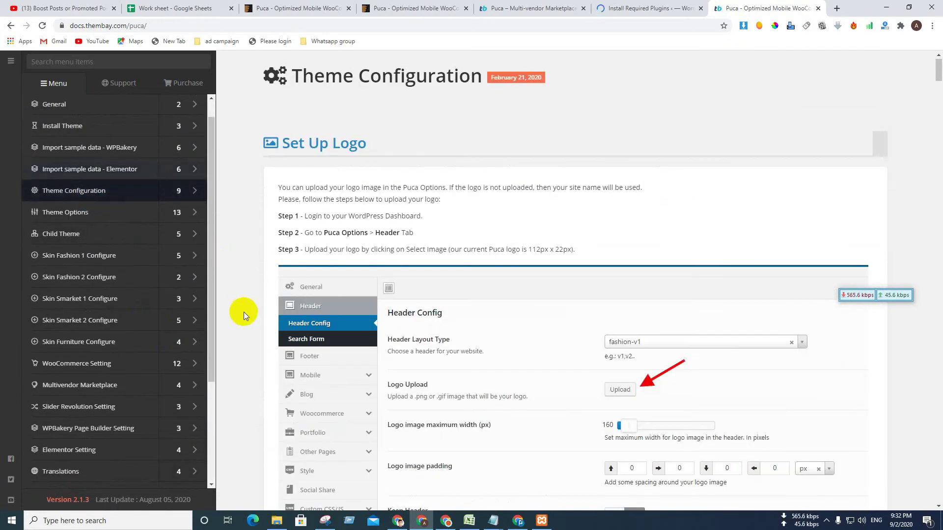
scroll(420, 349, down, 2)
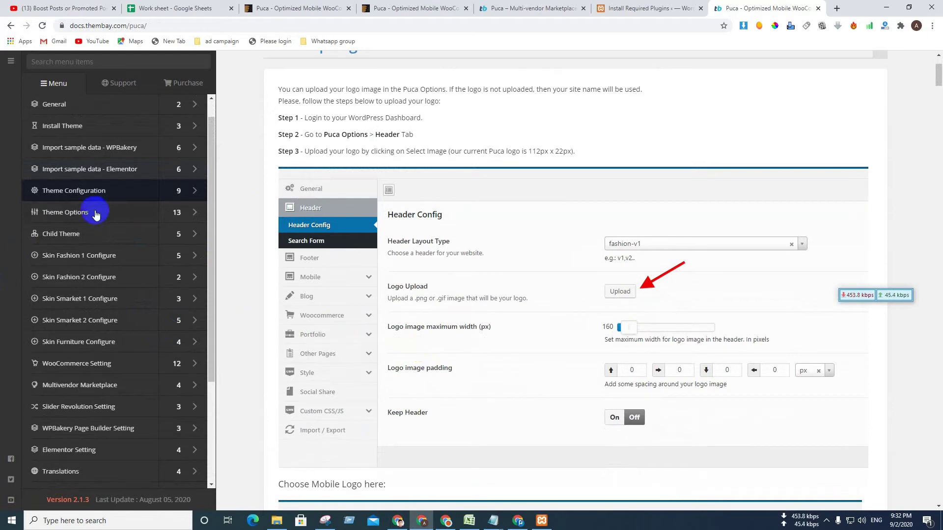
click(63, 215)
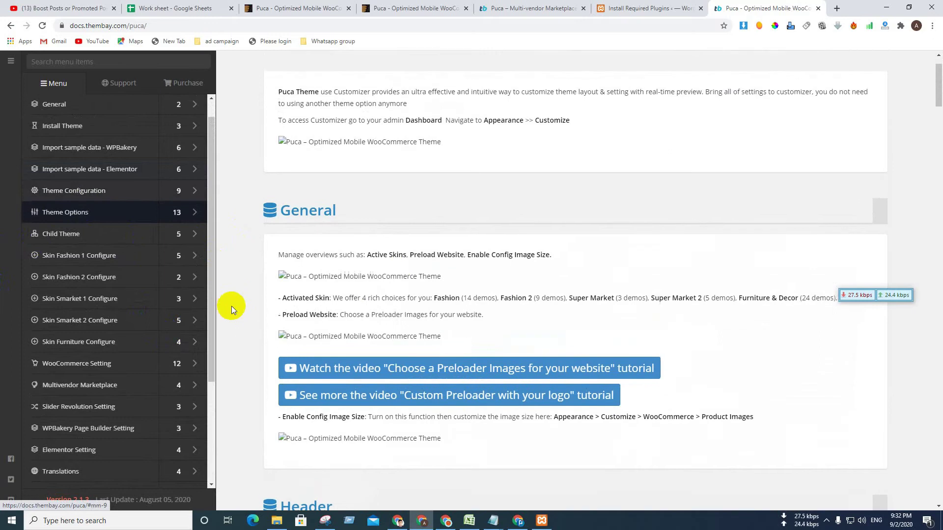
scroll(400, 270, down, 11)
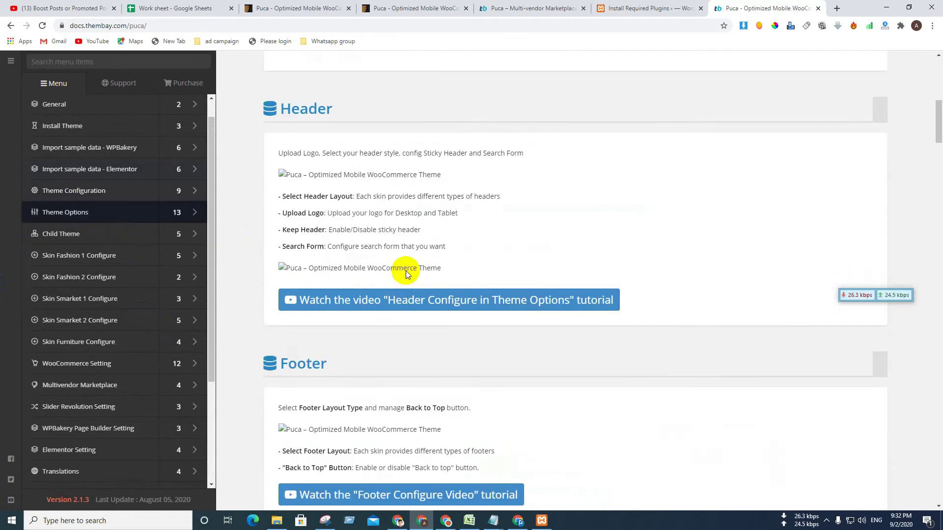
View the Child Theme instructions and the Skin Fashion 1 Configure section of the documentation.
click(71, 258)
click(66, 234)
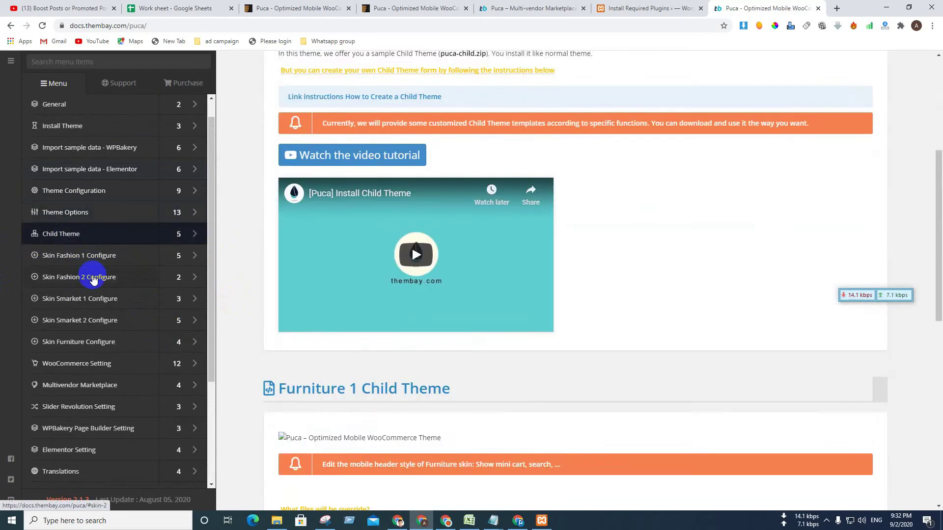
click(85, 264)
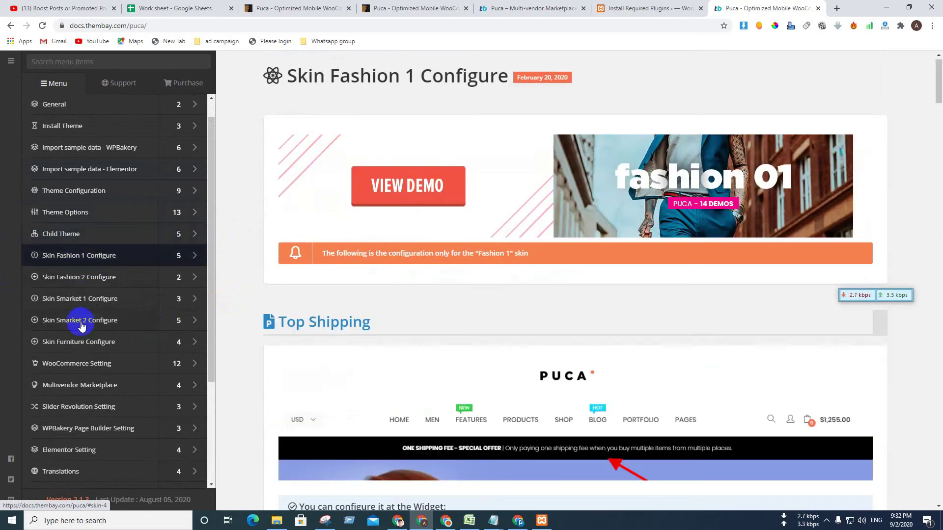
scroll(80, 320, down, 3)
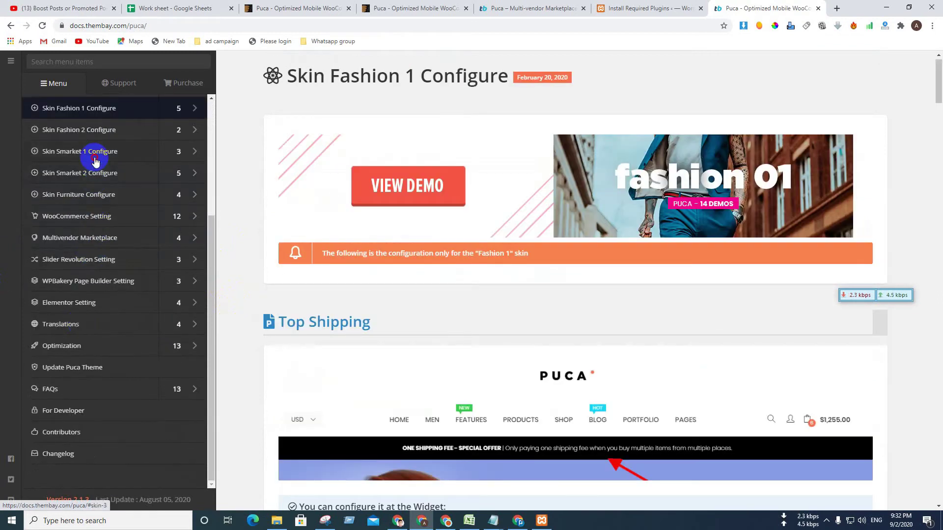
Browse the Multivendor Marketplace, Slider Revolution Setting and WPBakery Page Builder Setting sections of the documentation.
click(96, 162)
click(94, 244)
click(98, 269)
click(81, 288)
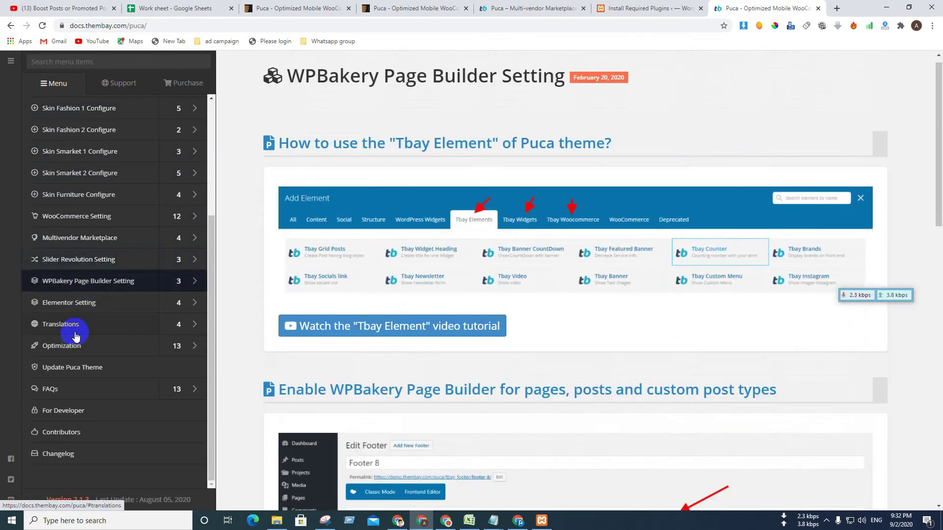
Review the Elementor Setting, Translations and Optimization sections of the documentation.
click(76, 302)
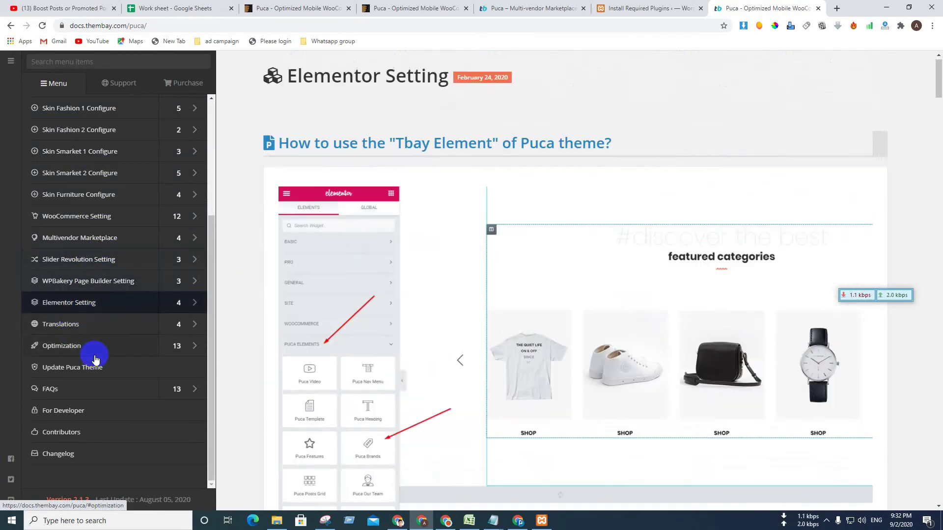
click(62, 322)
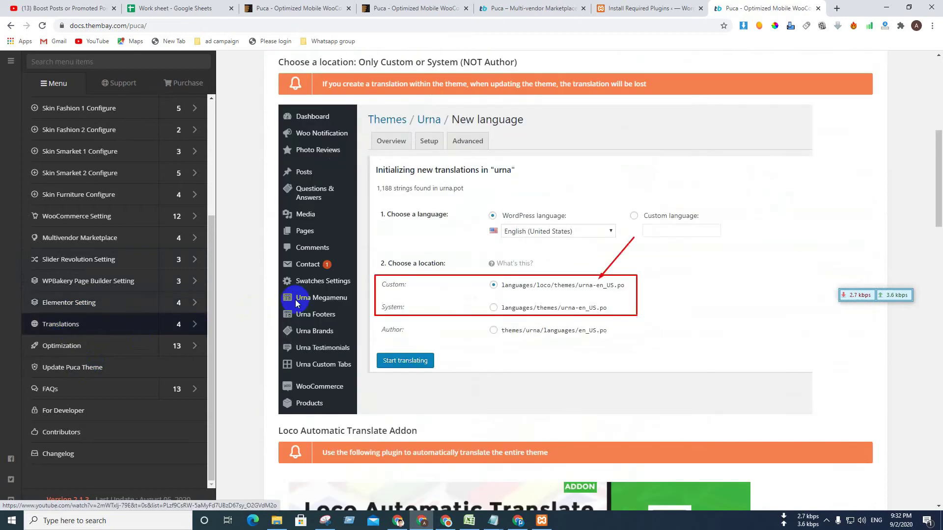
scroll(296, 300, up, 7)
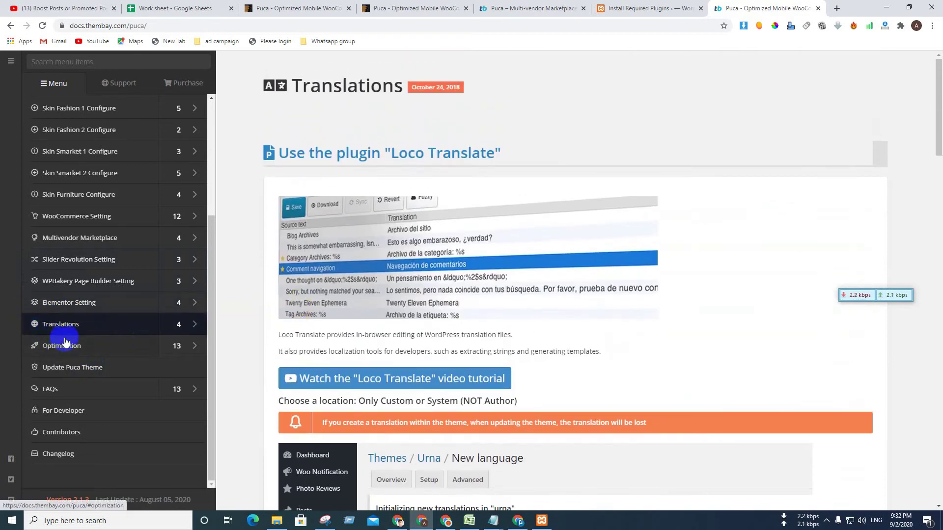
click(70, 346)
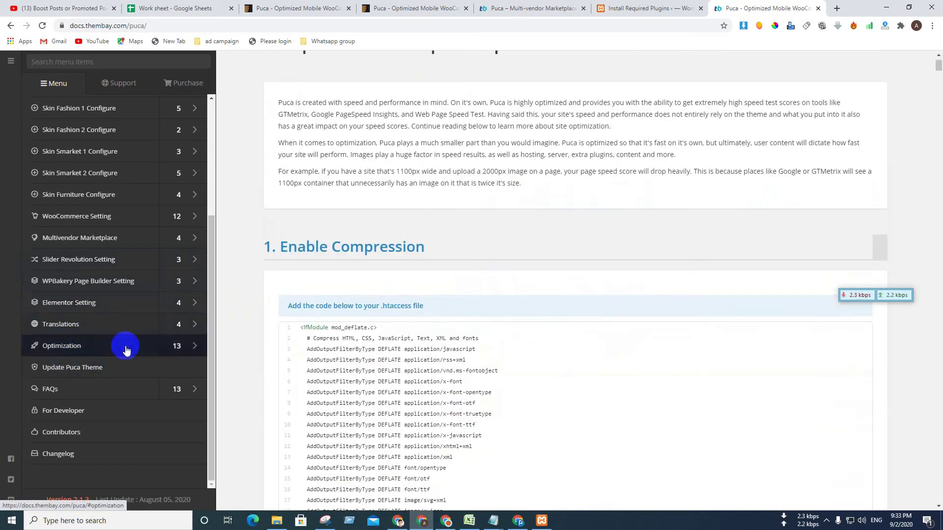
Open the For Developer section and look through its tutorials down to the CSS code samples.
click(71, 439)
click(69, 411)
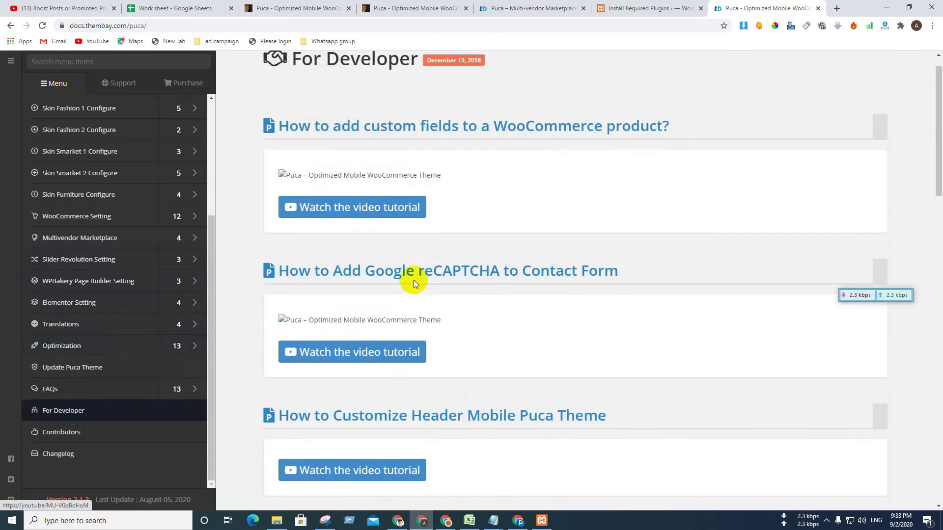
scroll(405, 303, down, 15)
scroll(373, 294, up, 5)
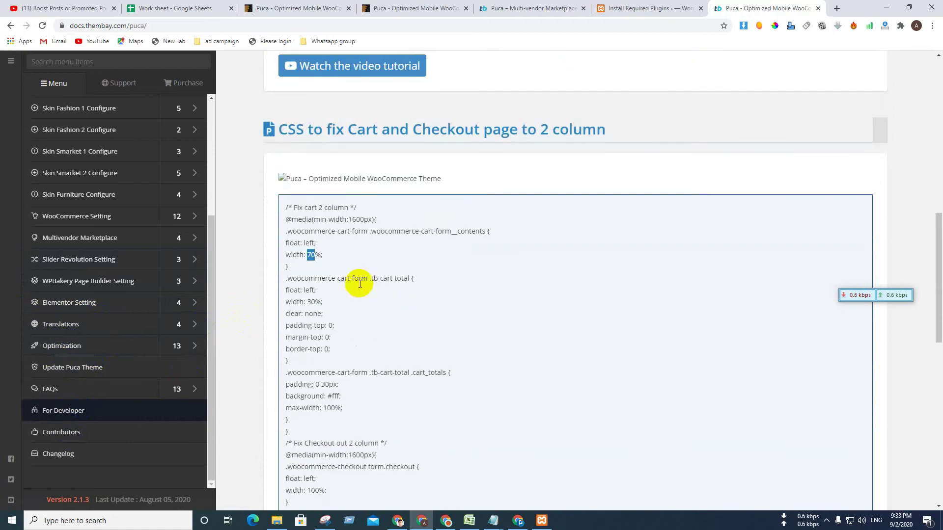
Highlight and examine the CSS that fixes the Cart and Checkout pages to 2 columns, and clear the selection.
drag(283, 208, 414, 267)
scroll(414, 266, up, 4)
scroll(414, 266, up, 7)
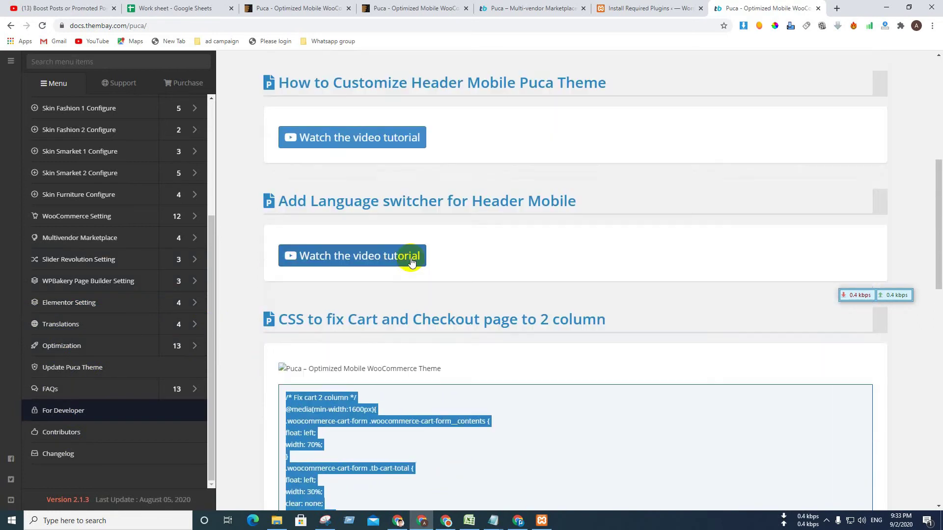
scroll(353, 378, down, 6)
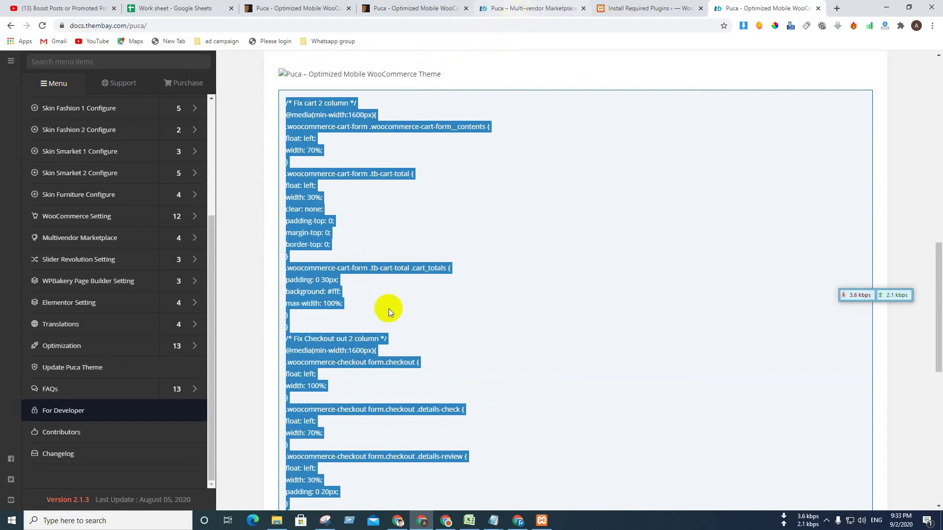
scroll(333, 380, down, 4)
scroll(332, 380, up, 5)
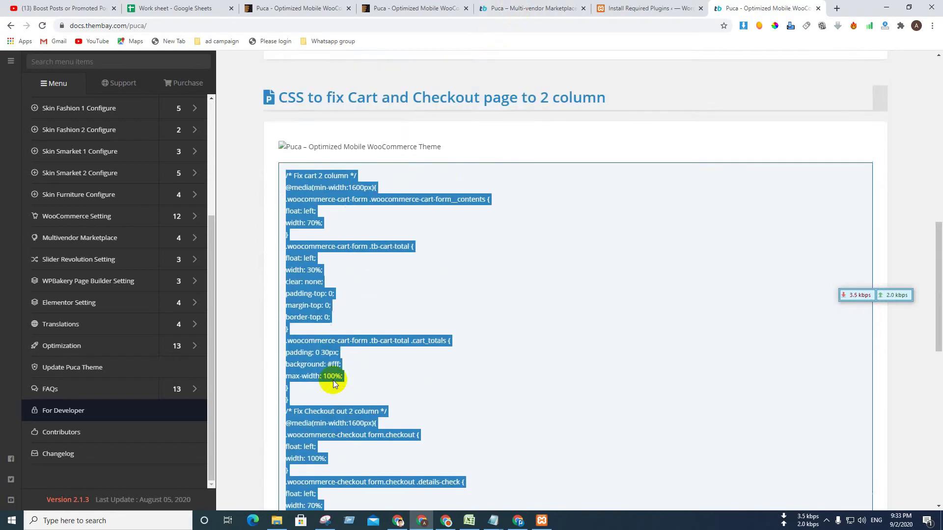
scroll(333, 382, up, 2)
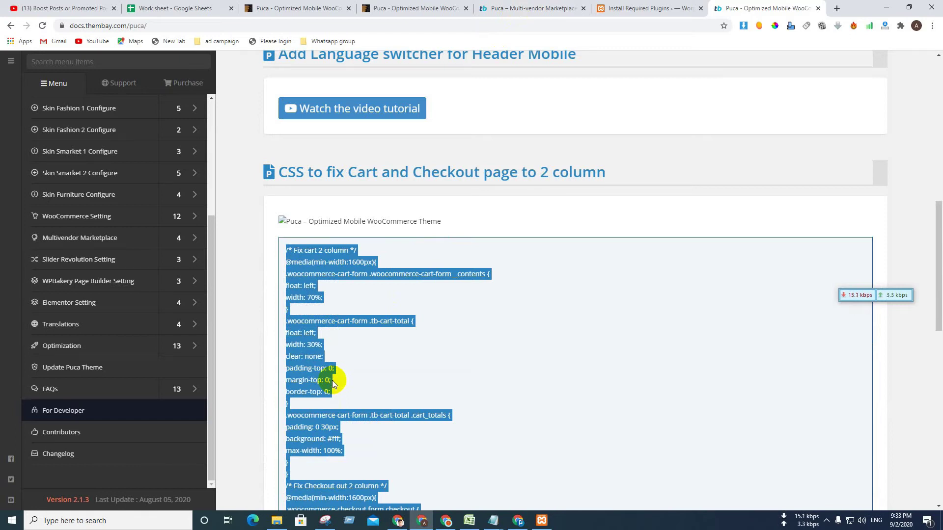
click(458, 357)
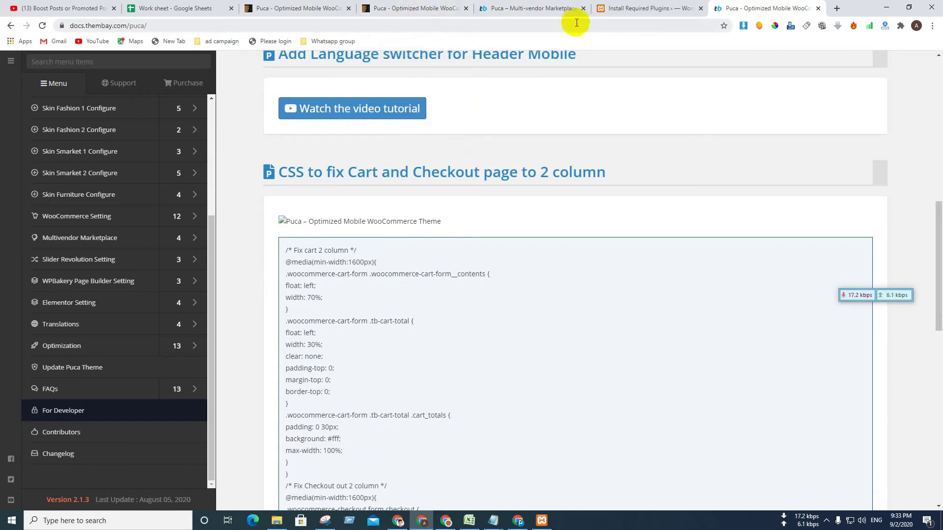
Select the Cart and Checkout two-column CSS code again and look it over.
scroll(326, 267, down, 1)
scroll(326, 267, down, 3)
scroll(314, 216, up, 2)
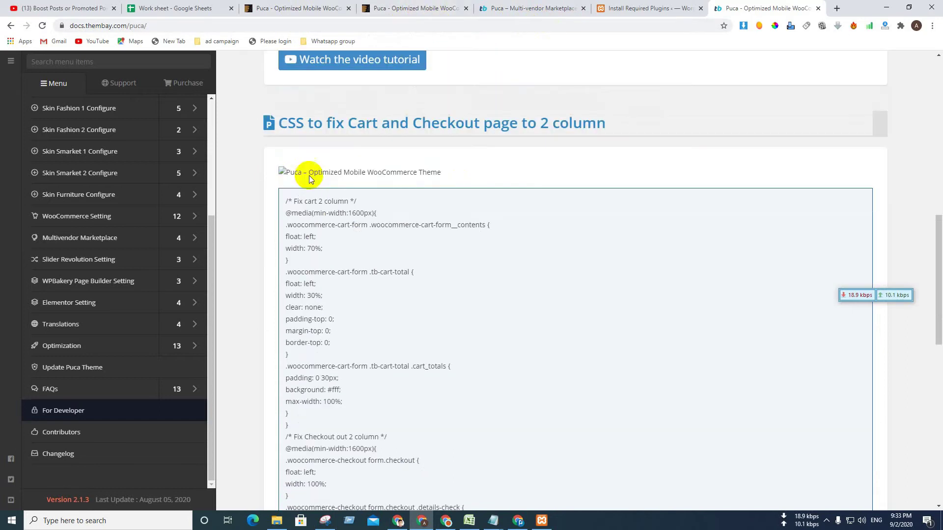
drag(284, 199, 338, 418)
scroll(366, 240, up, 3)
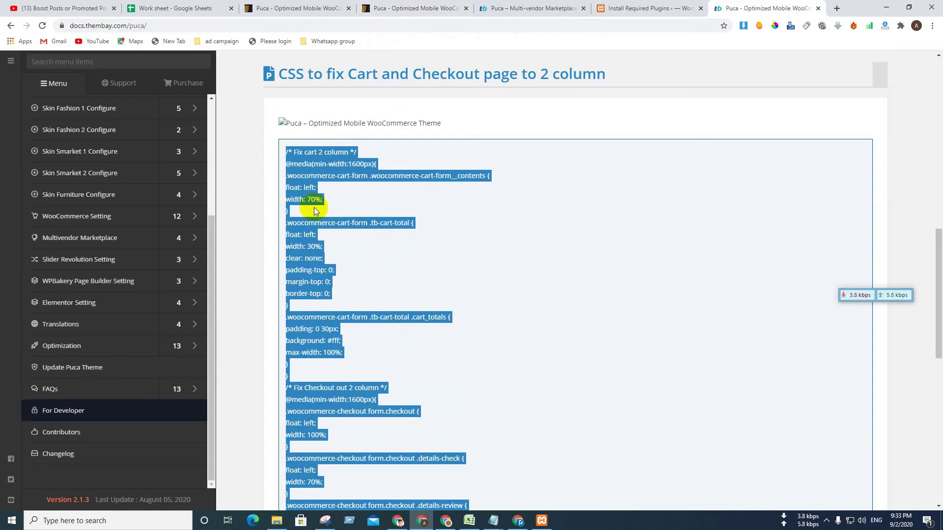
Switch back to the WooCommerce Variation Swatches installation page and return to the required plugins list.
click(419, 10)
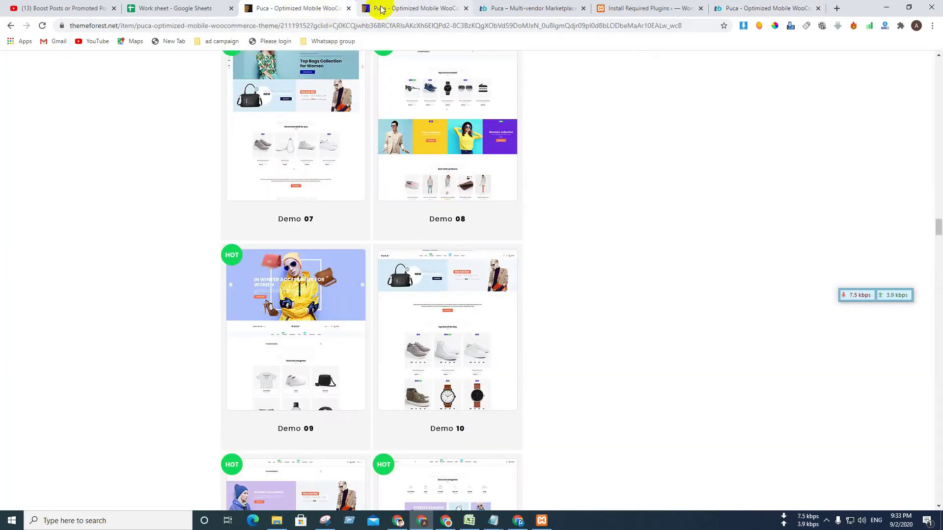
scroll(508, 137, up, 10)
click(516, 9)
click(605, 10)
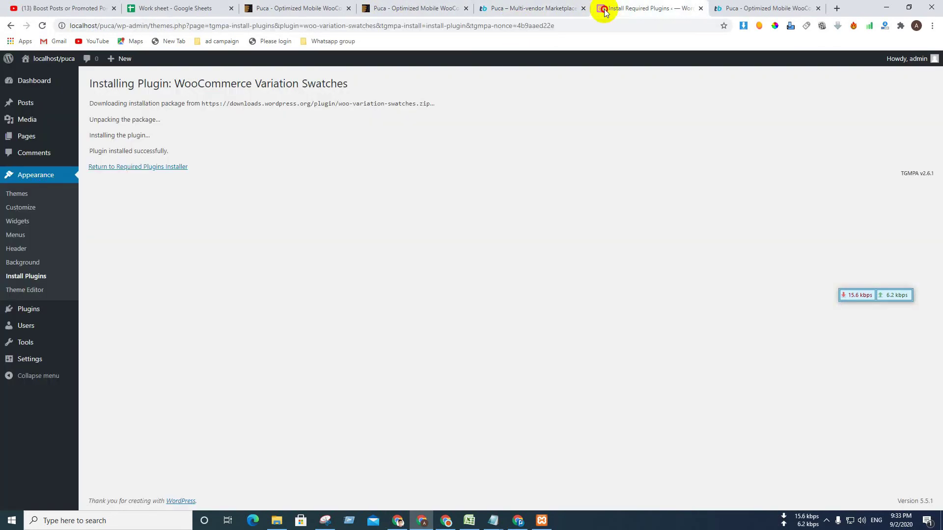
click(132, 168)
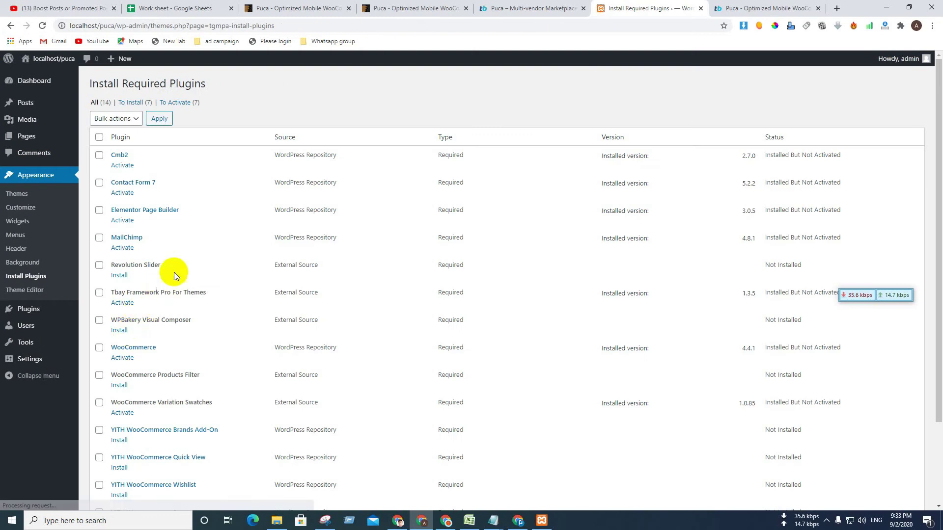
Mark all the required plugins, choose Activate as the bulk action, and adjust the selection among the WooCommerce plugins.
click(99, 137)
click(129, 118)
click(106, 160)
drag(162, 105, 137, 126)
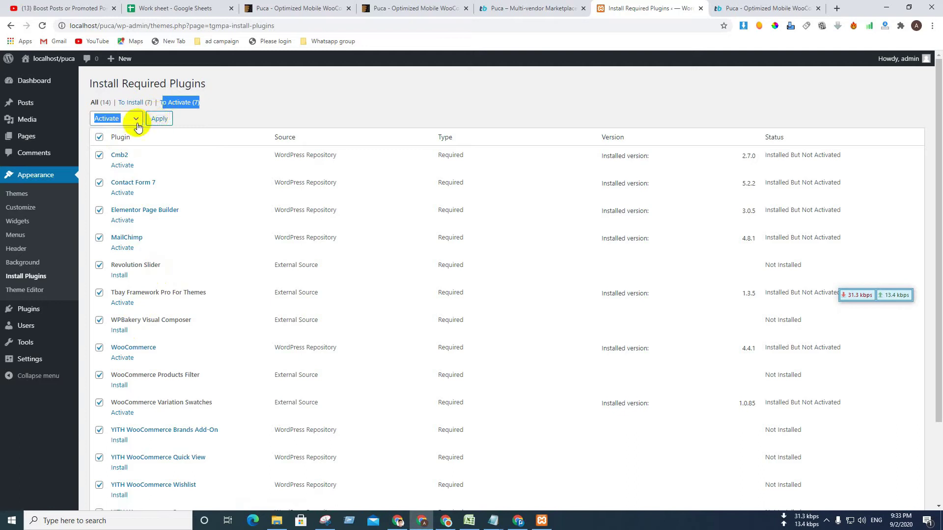
click(241, 107)
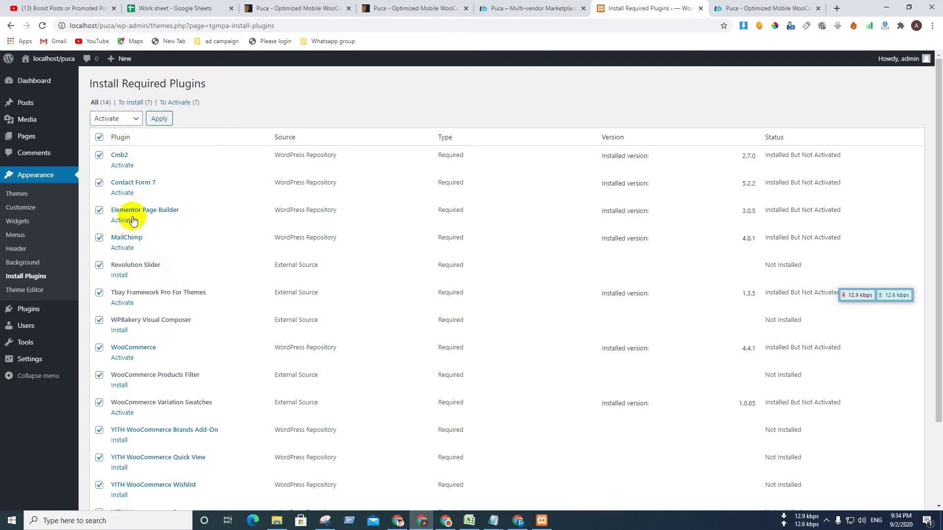
scroll(98, 294, down, 2)
click(99, 273)
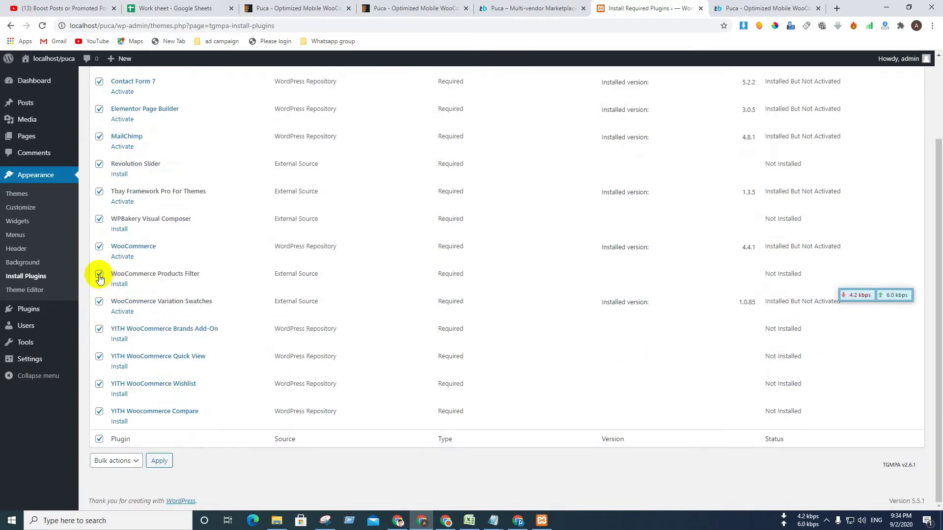
click(98, 303)
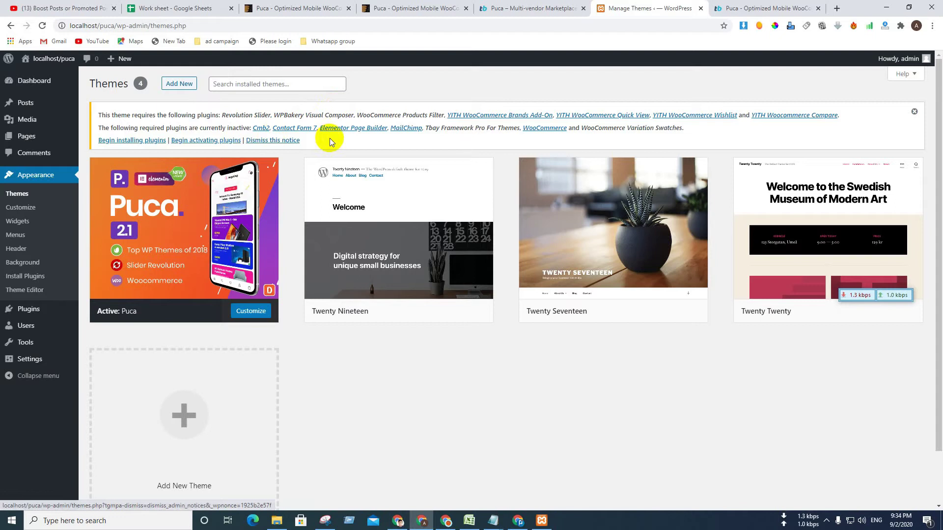
Reopen the required plugins list from the Themes page and try to install WPBakery Visual Composer.
click(51, 178)
click(41, 281)
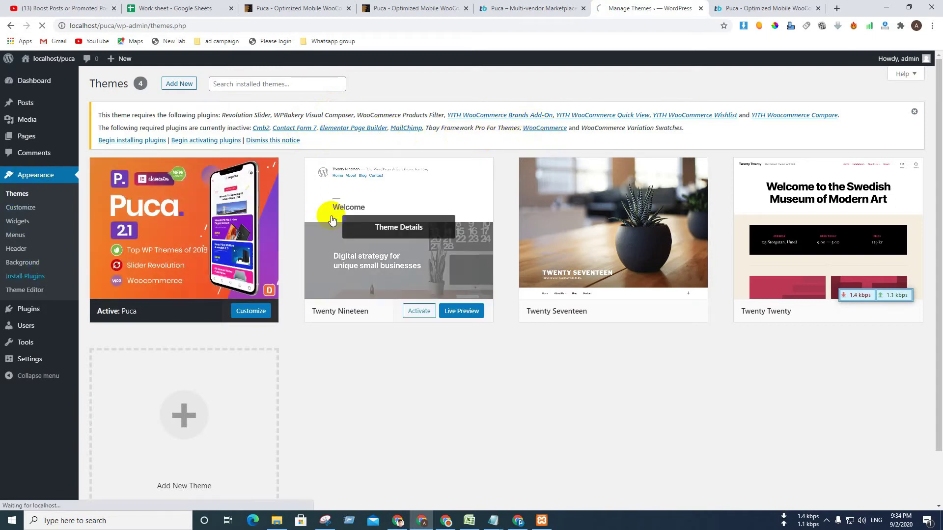
scroll(280, 248, down, 1)
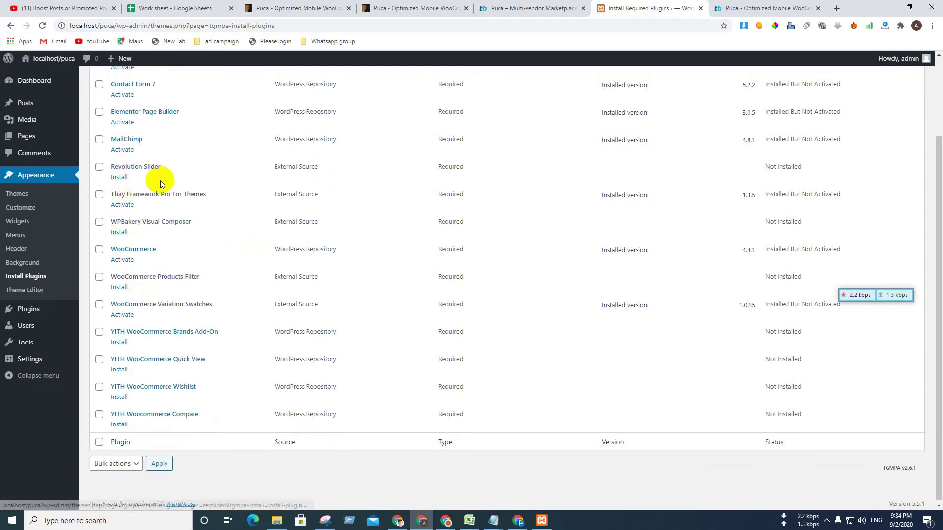
click(123, 235)
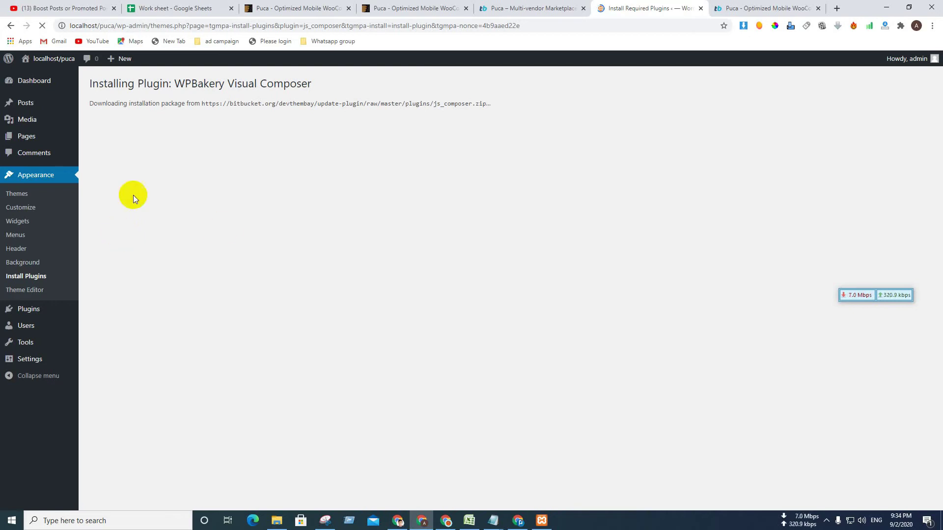
Look through the Plugins folder inside the downloaded puca-theme folder in File Explorer, and close the window.
click(277, 521)
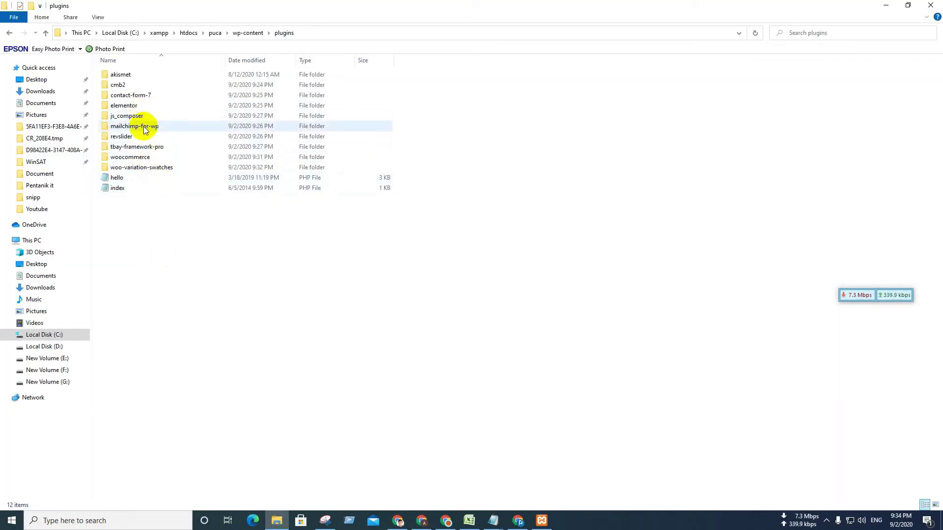
click(42, 102)
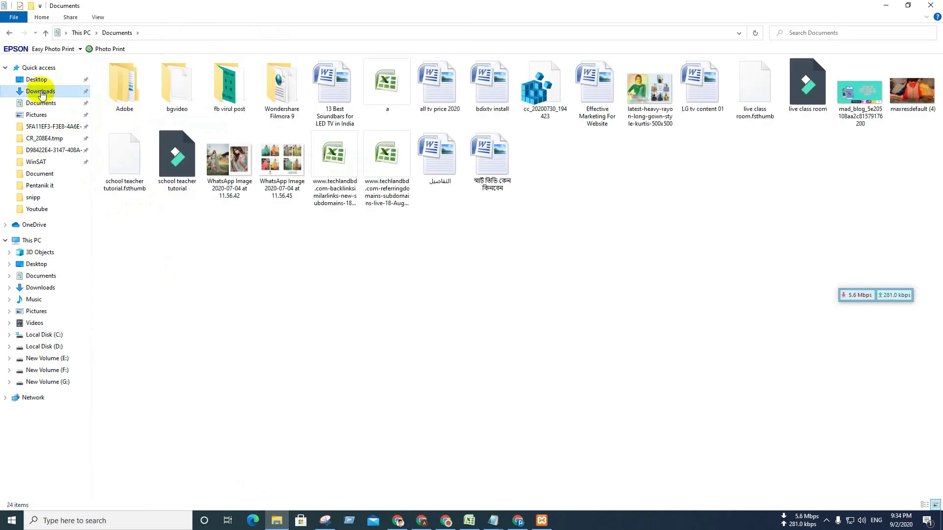
click(41, 91)
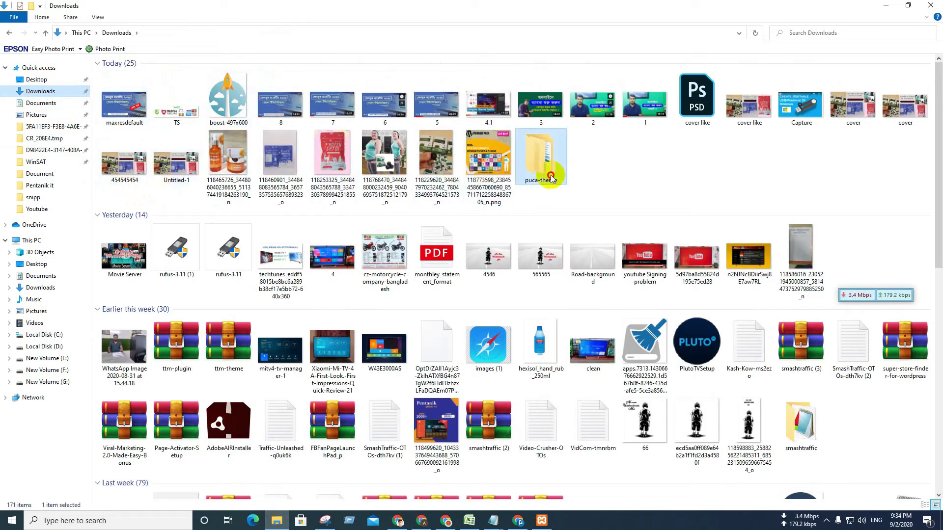
double_click(545, 164)
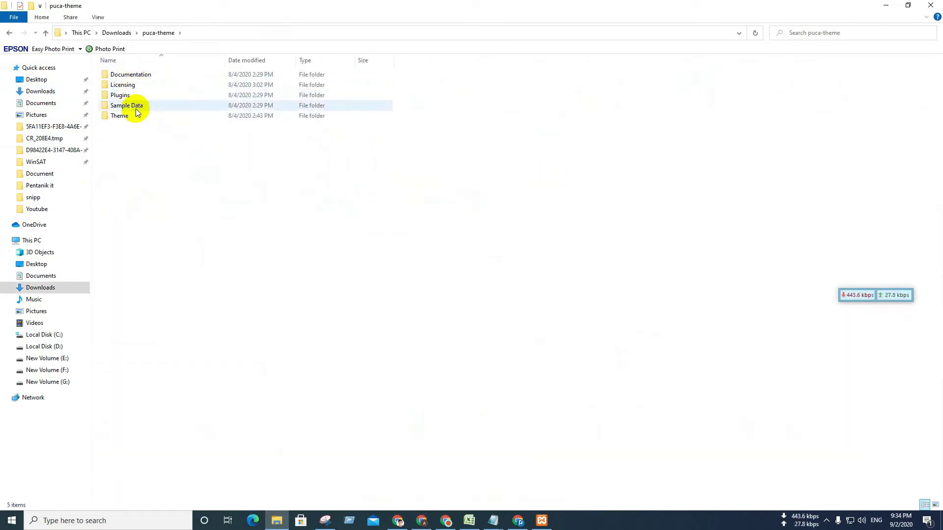
double_click(120, 95)
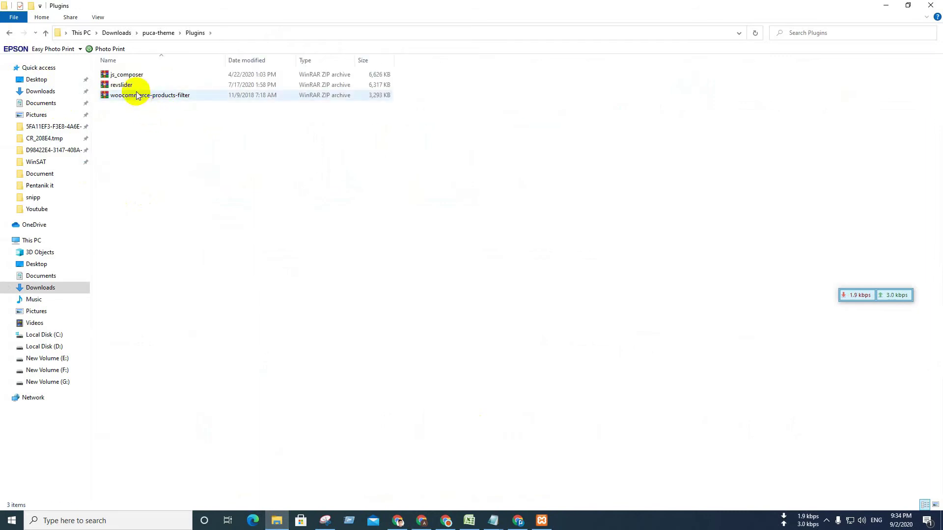
click(933, 5)
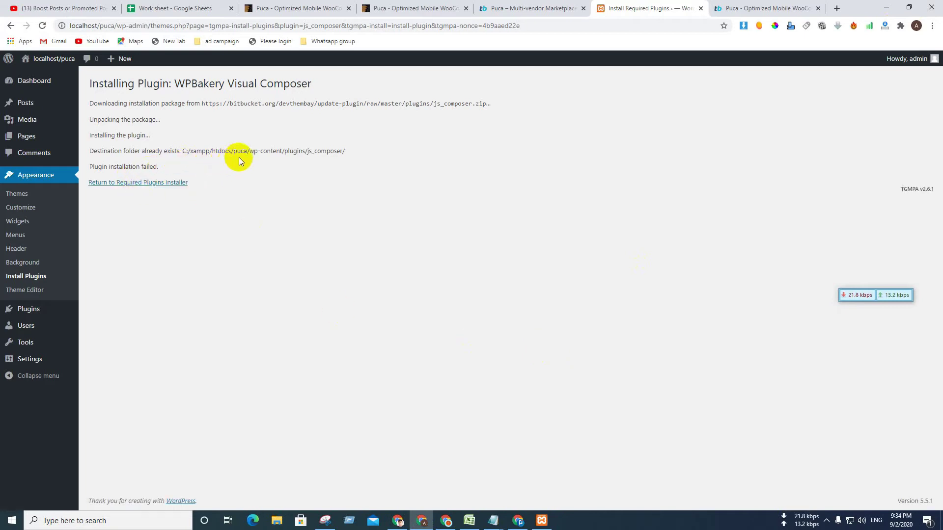
Examine the WPBakery Visual Composer installation message about the destination folder, and reopen the required plugins list.
click(356, 154)
drag(356, 153, 93, 153)
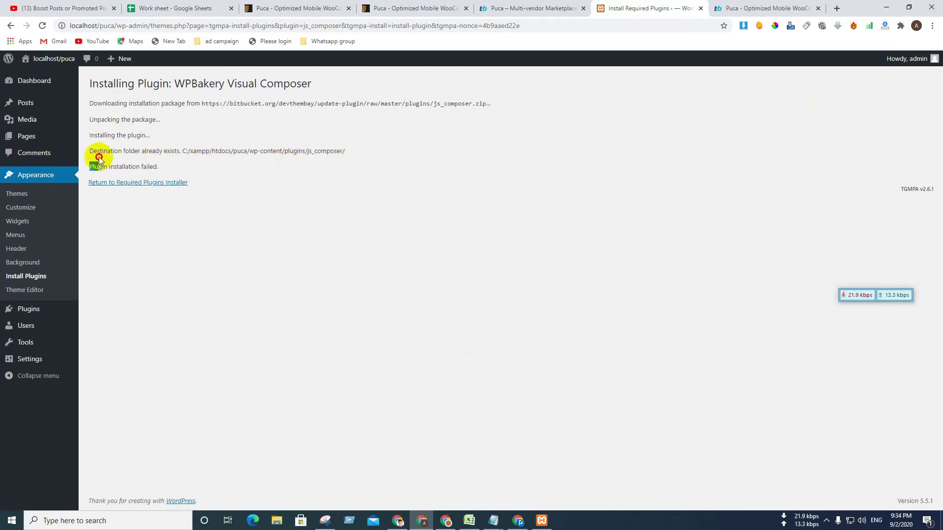
click(34, 192)
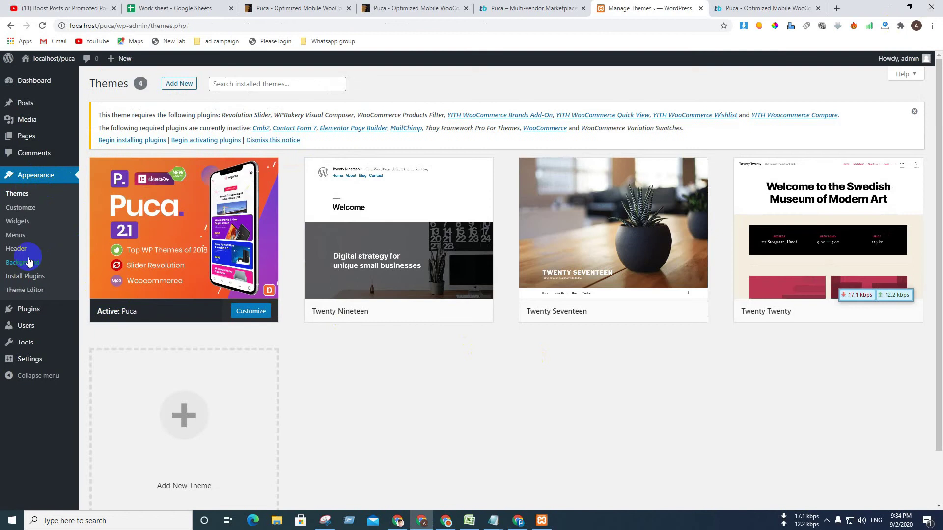
click(24, 276)
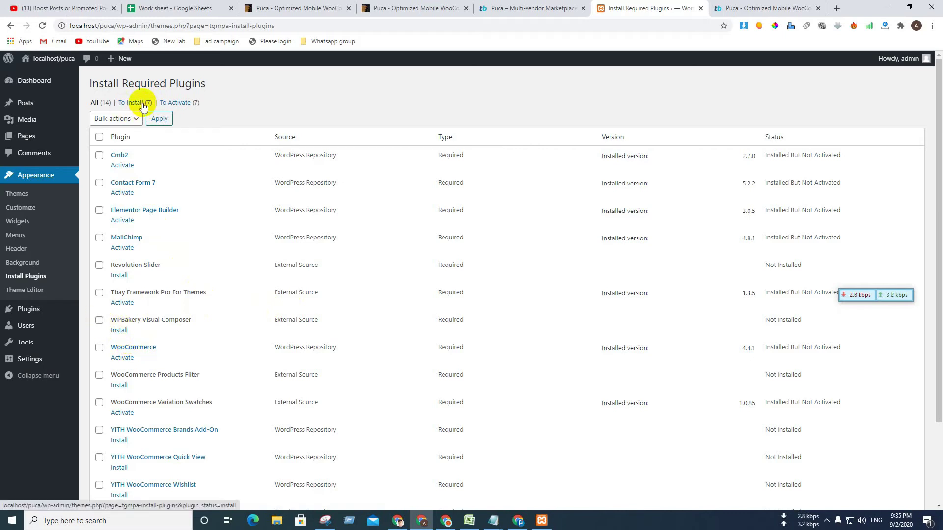
Review the required plugins awaiting activation, and list the ones still to install.
click(173, 102)
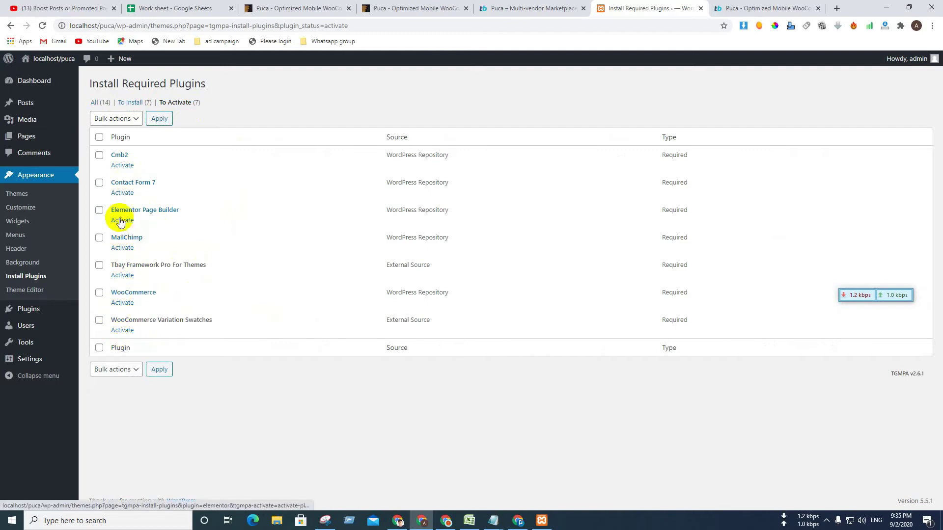
click(129, 102)
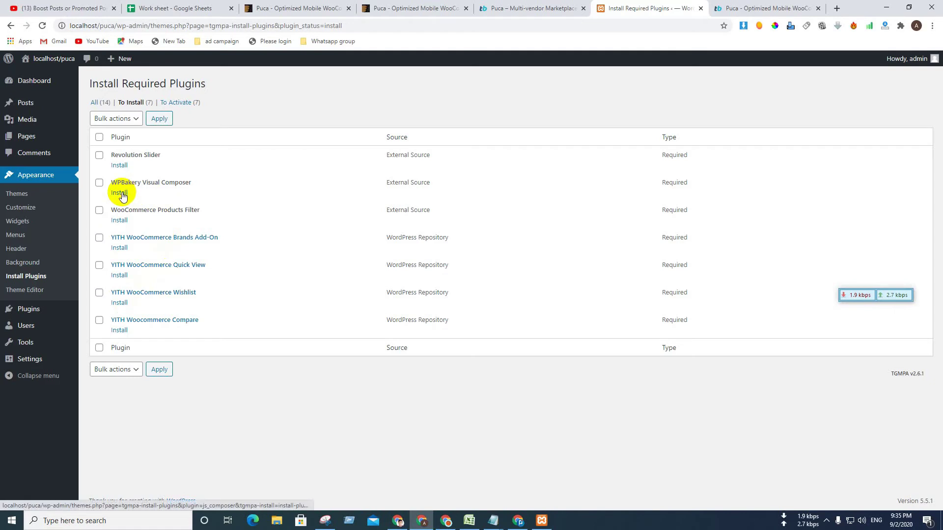
click(99, 184)
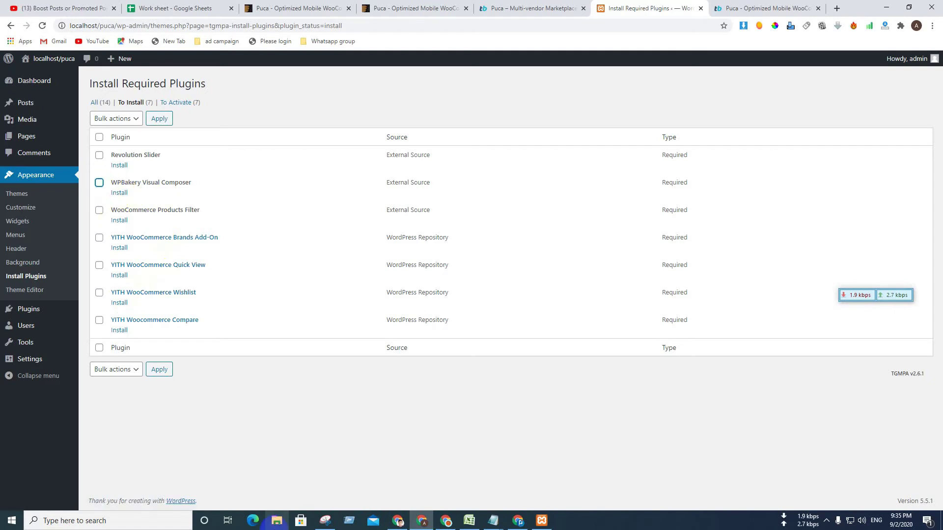
Switch to File Explorer and open the site's plugins folder at C:\xampp\htdocs\puca\wp-content\plugins.
click(277, 520)
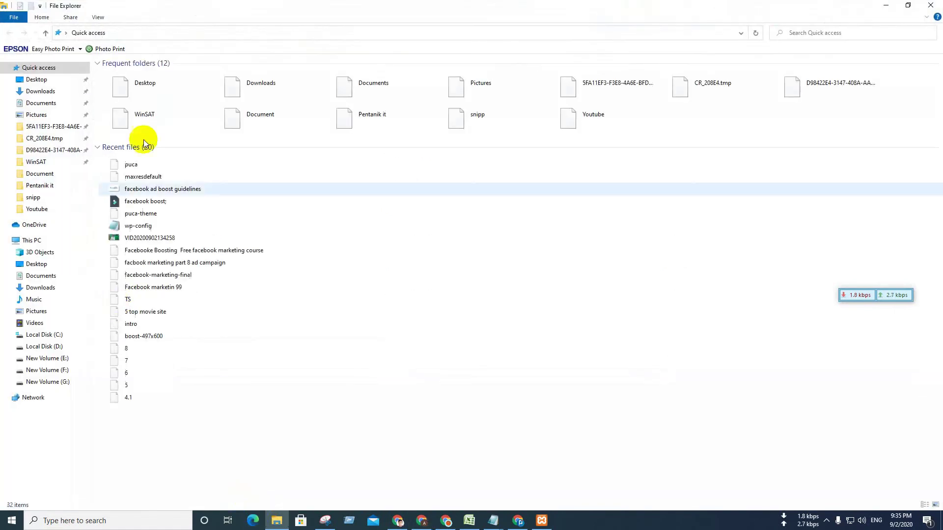
click(37, 243)
click(145, 155)
double_click(146, 155)
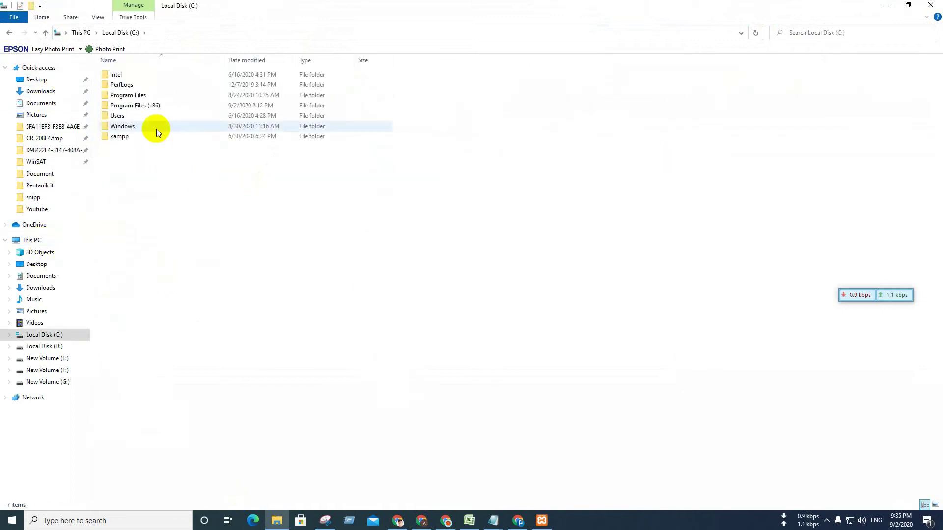
double_click(126, 138)
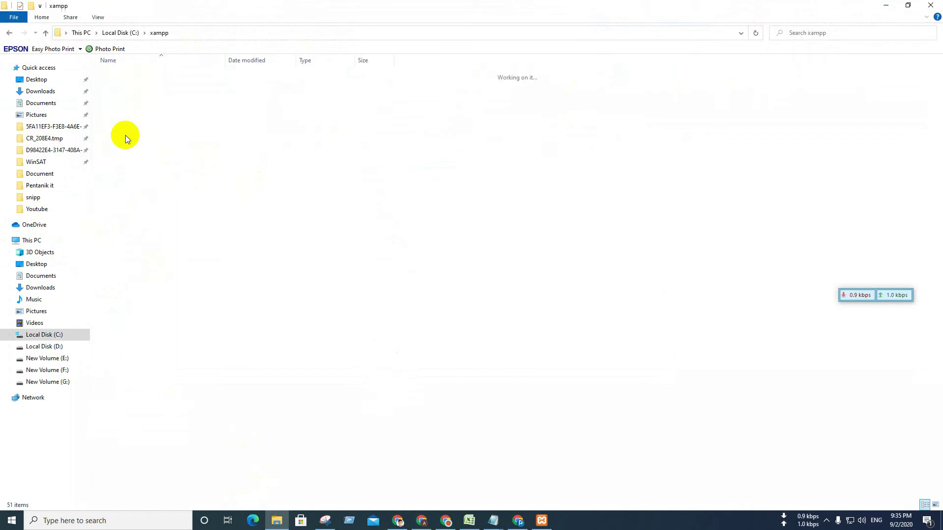
double_click(129, 126)
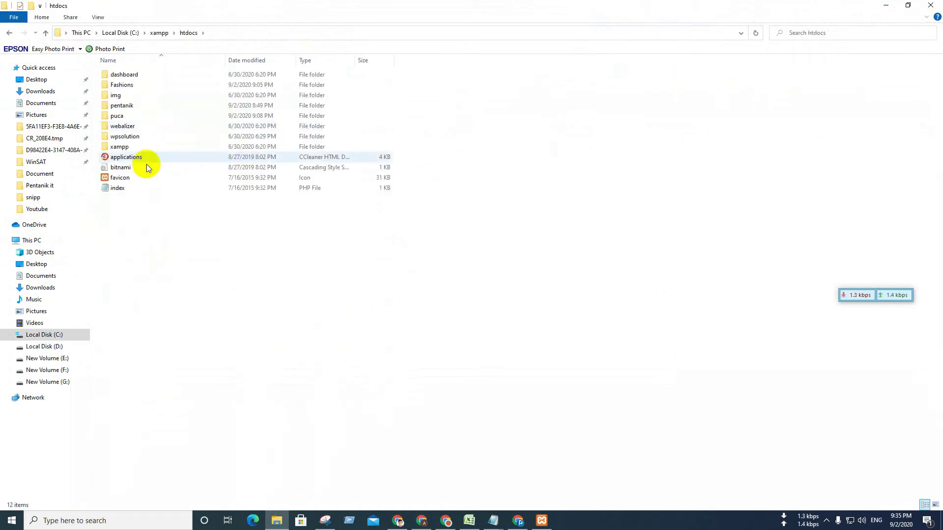
double_click(131, 116)
double_click(131, 85)
click(137, 76)
double_click(138, 75)
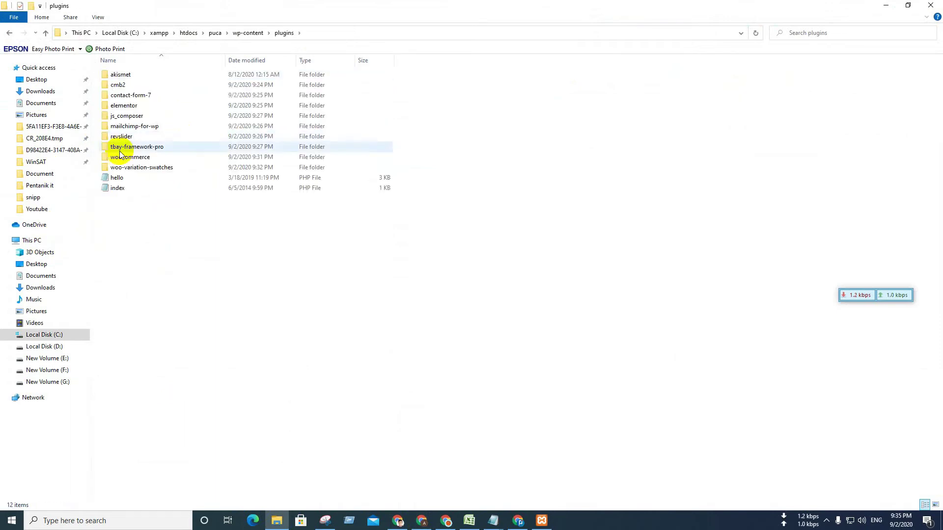
Delete the js_composer folder from the site's plugins folder and return to the browser.
click(141, 118)
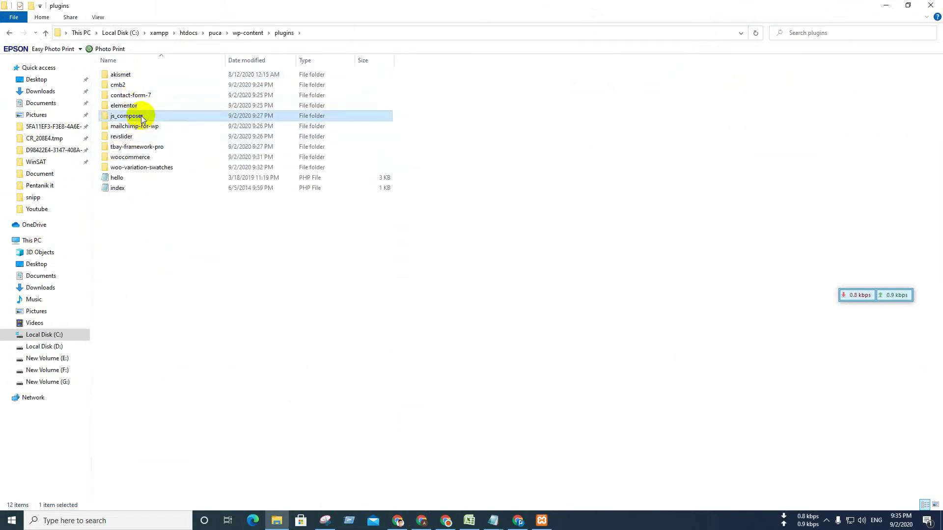
key(Delete)
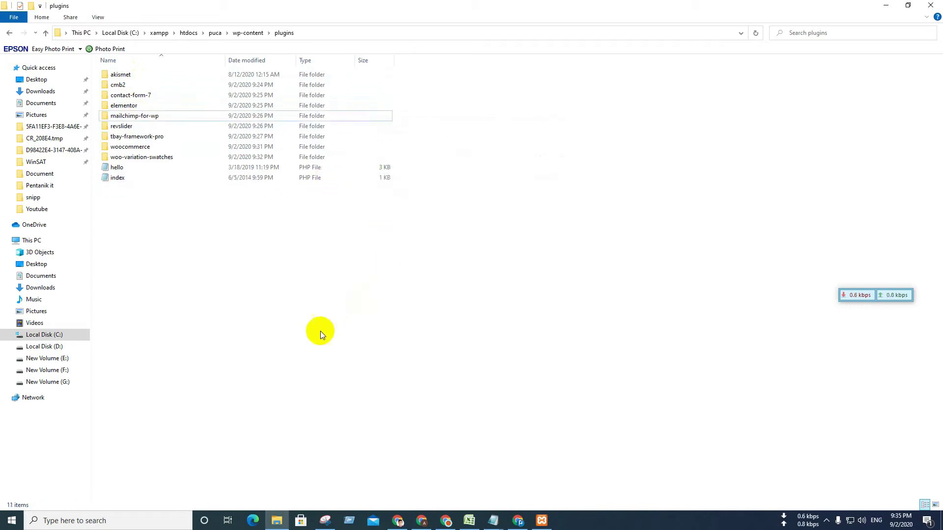
click(879, 7)
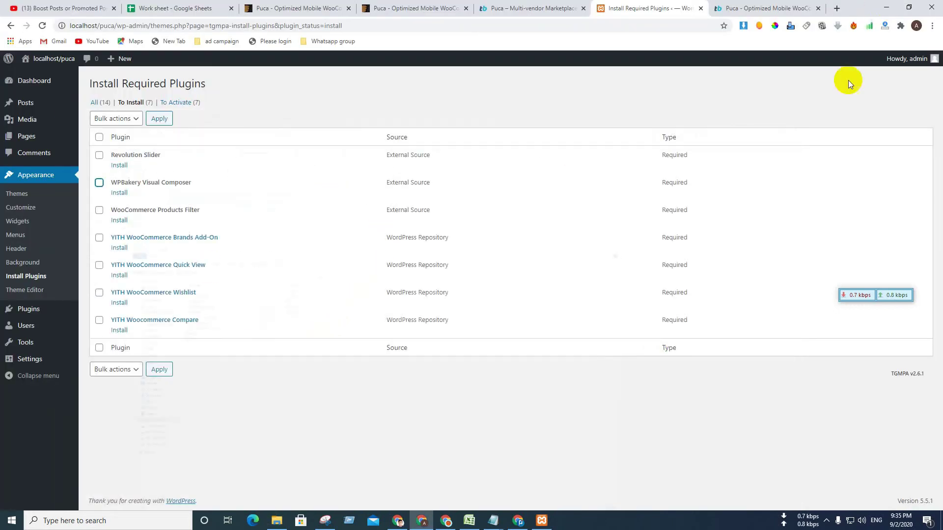
Reload the list of plugins to install, install WPBakery Visual Composer, and return to the required plugins list.
click(45, 27)
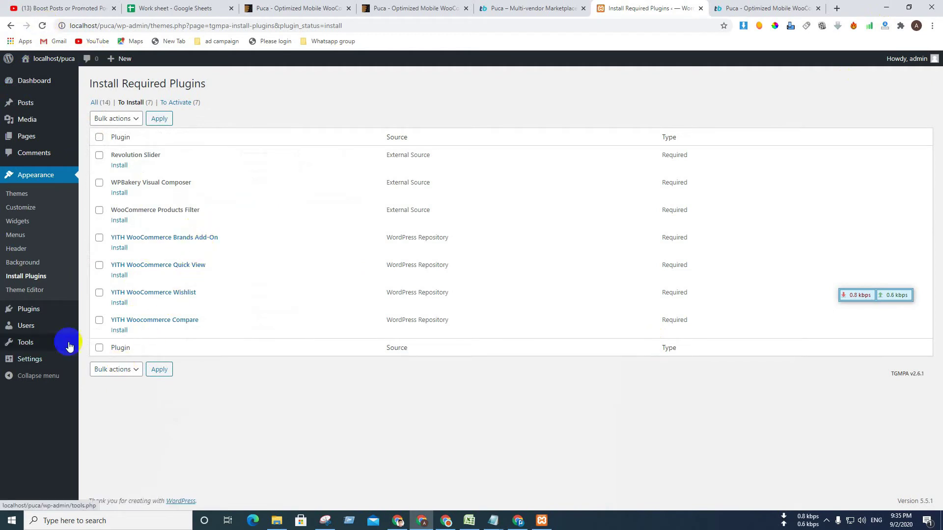
click(120, 192)
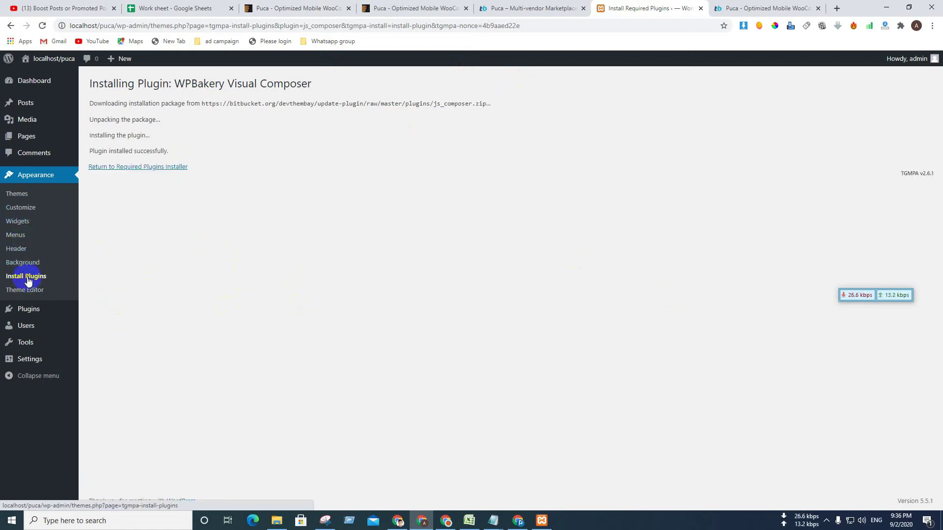
click(130, 167)
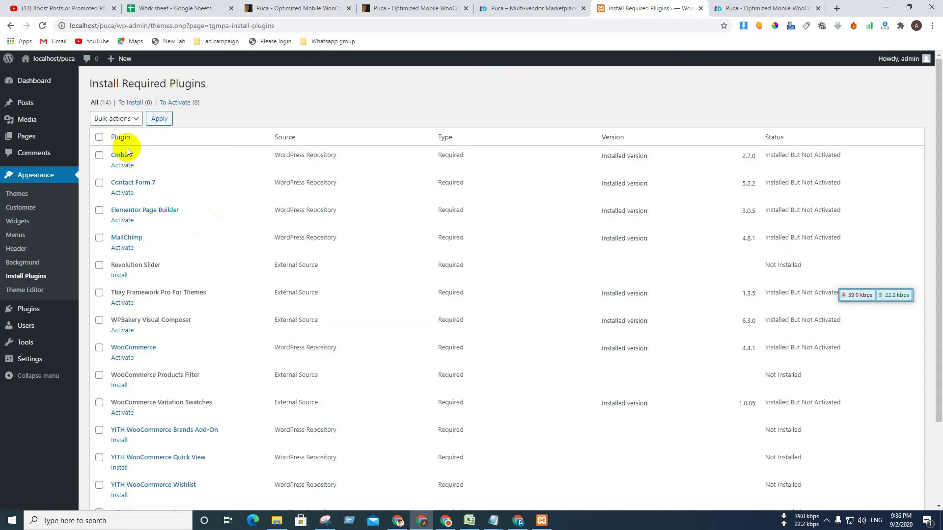
List the required plugins awaiting activation and bulk-activate all of them, from Cmb2 to WooCommerce Variation Swatches.
scroll(116, 211, down, 3)
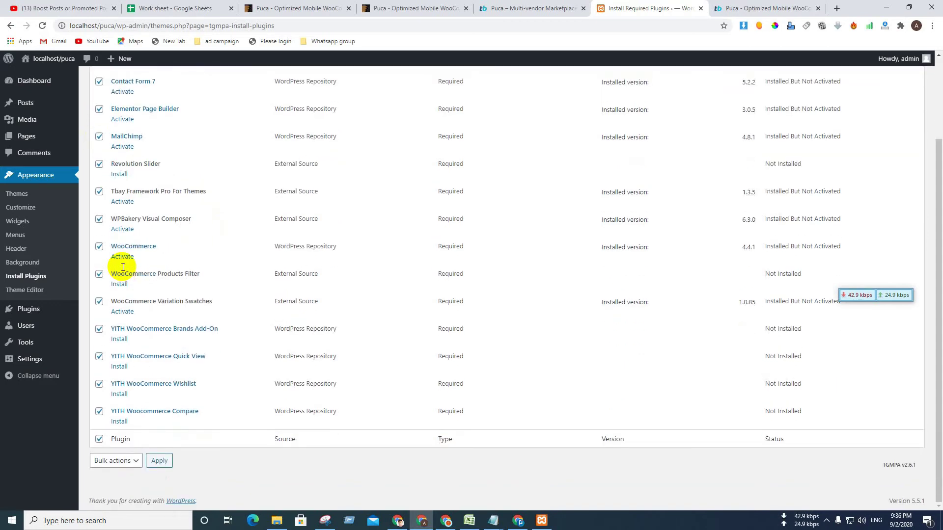
scroll(119, 322, up, 2)
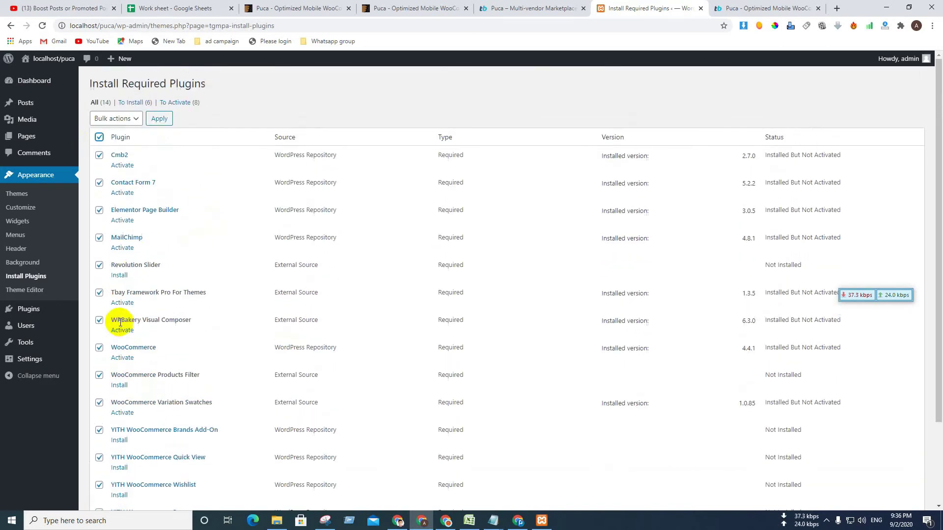
click(172, 102)
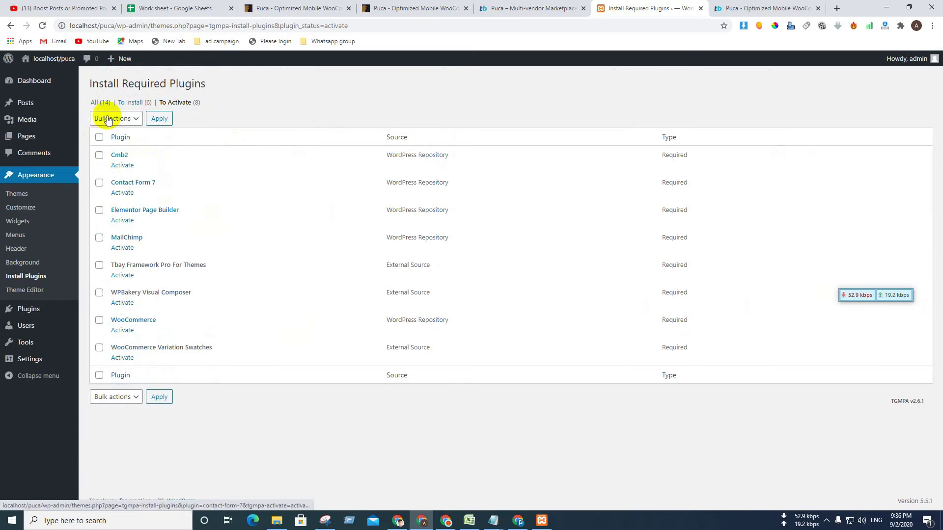
click(123, 120)
click(106, 140)
click(159, 119)
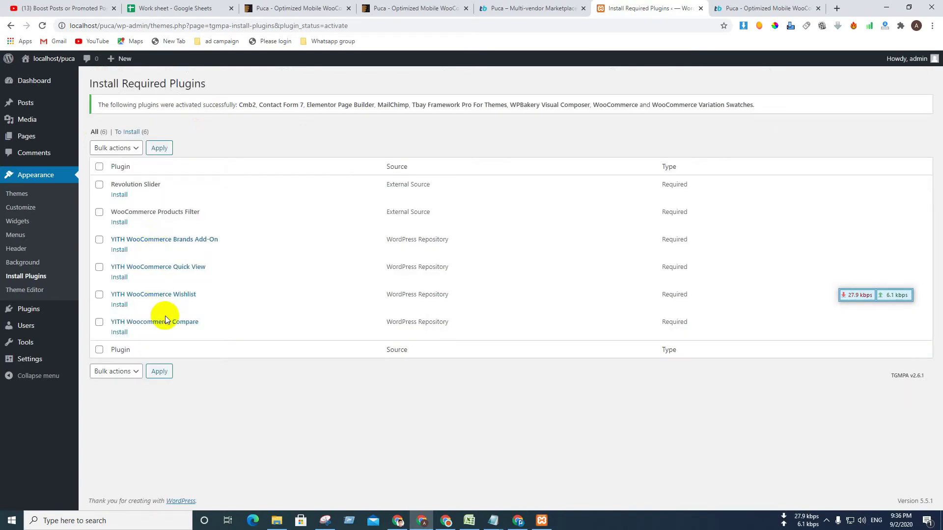
Try to install Revolution Slider from the required plugins list and close the Elementor welcome page.
click(119, 195)
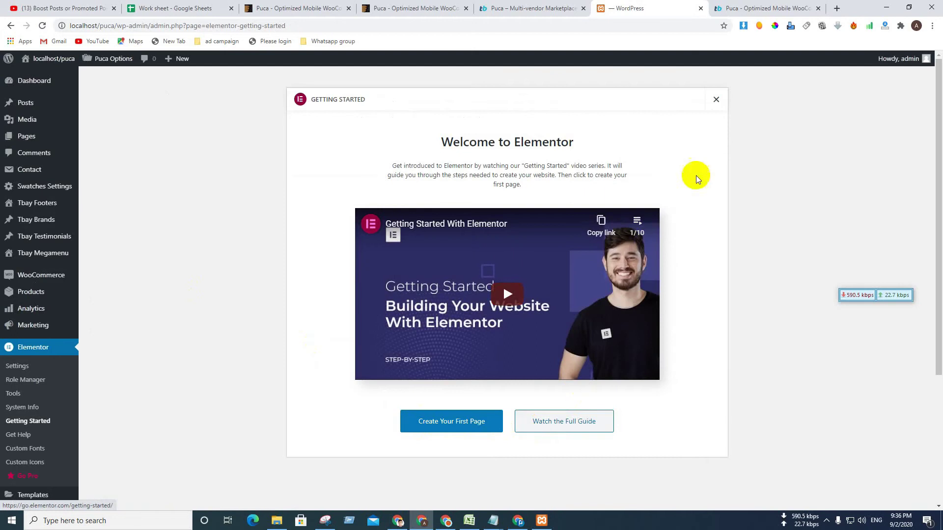
click(717, 100)
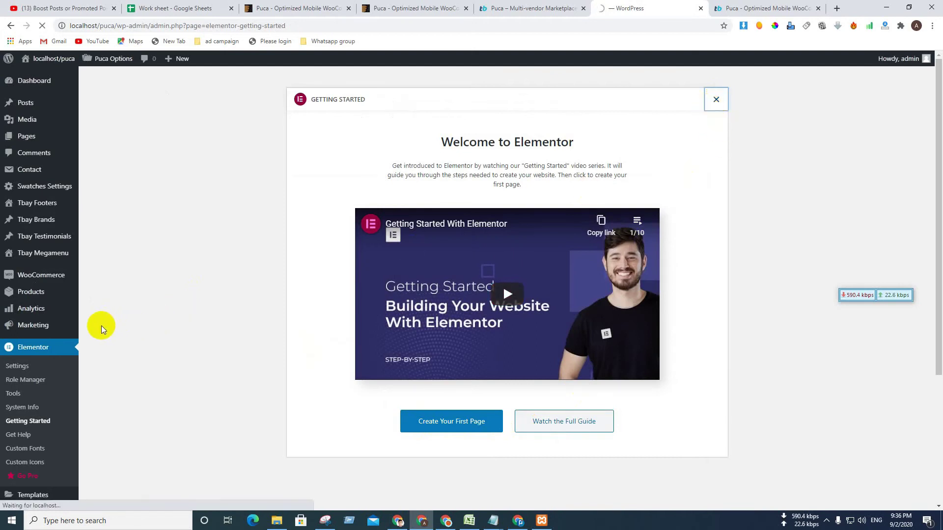
click(68, 352)
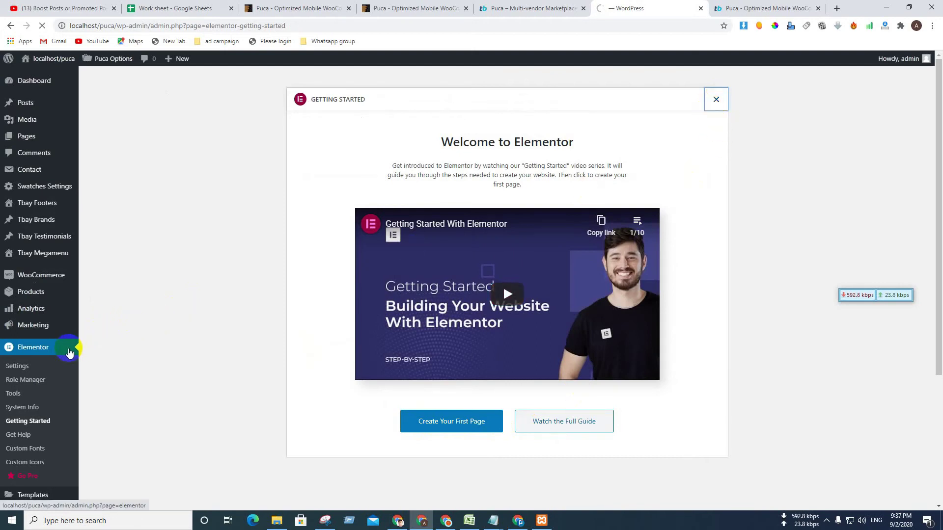
click(46, 426)
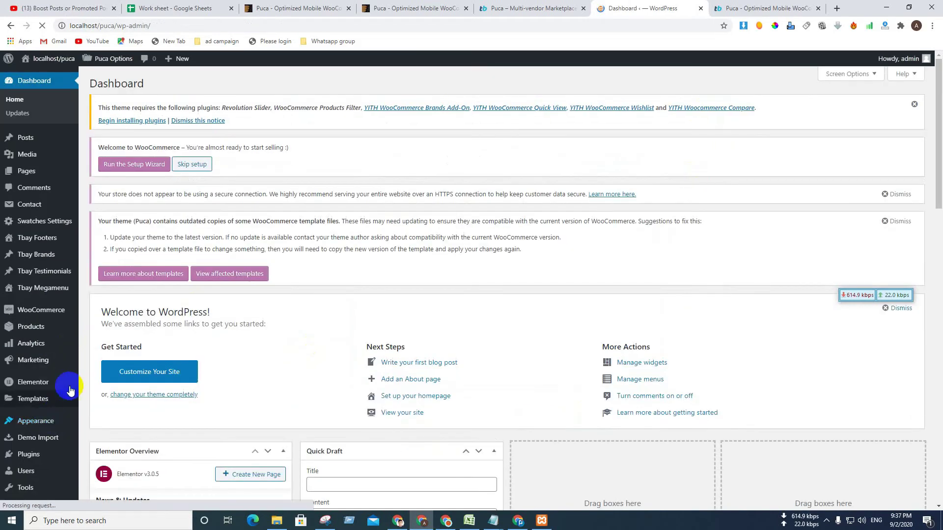
Return from the WordPress dashboard to the theme's Install Required Plugins page.
scroll(96, 346, down, 3)
click(51, 323)
scroll(50, 324, up, 2)
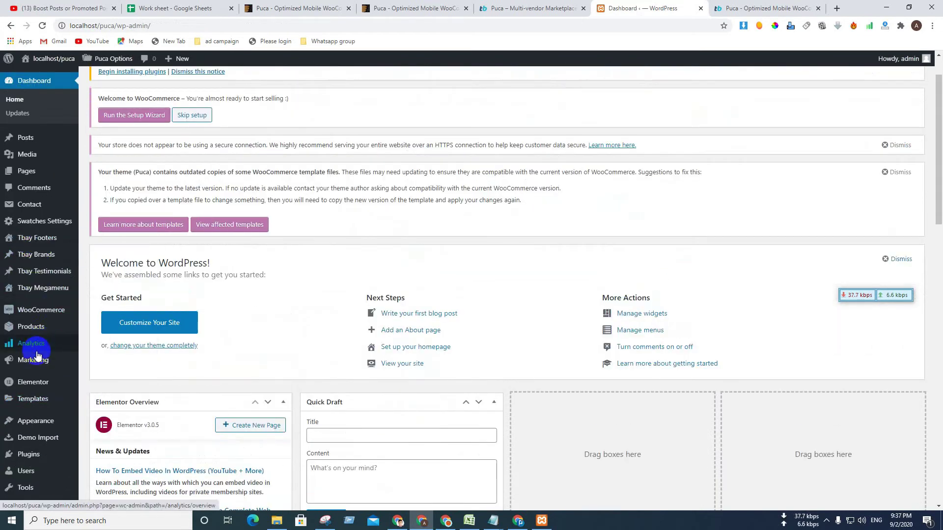
scroll(40, 374, up, 1)
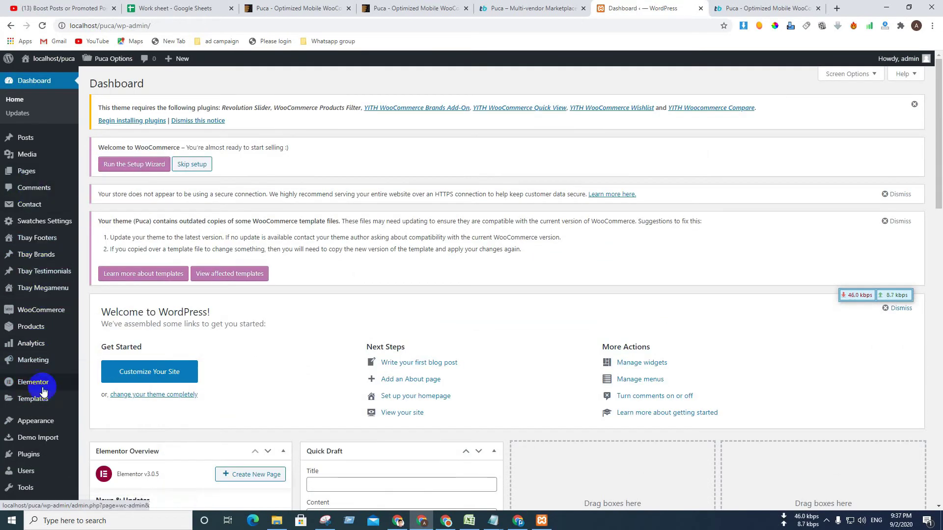
scroll(43, 385, down, 2)
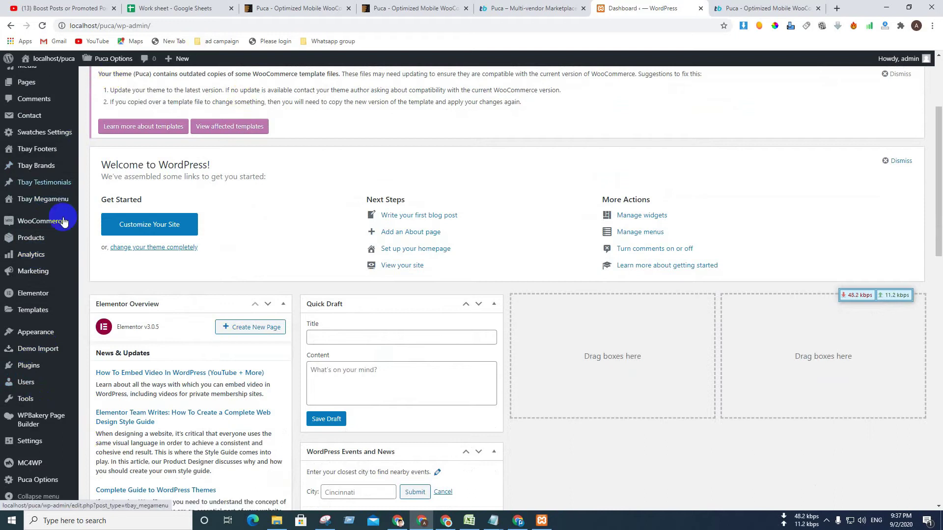
mouse_move(63, 207)
mouse_move(49, 332)
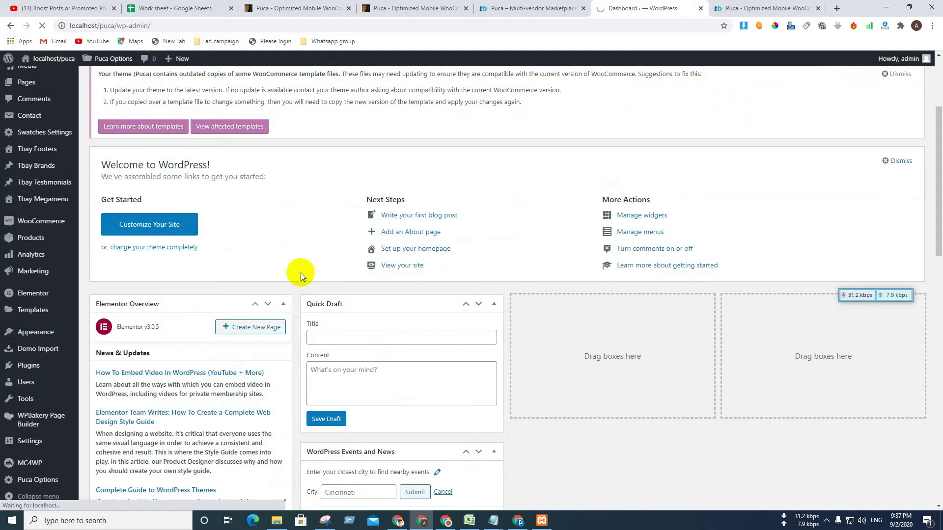
scroll(301, 273, down, 3)
click(6, 374)
scroll(8, 245, up, 3)
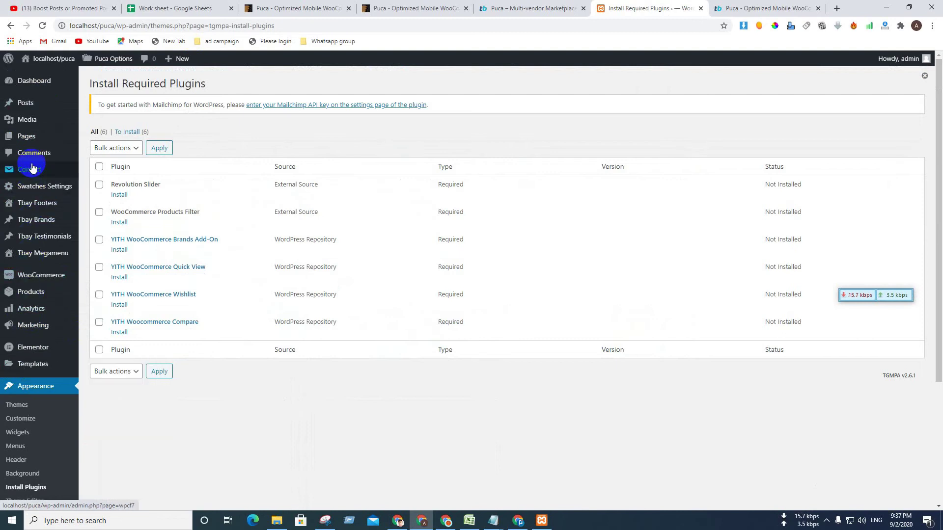
Try again to install Revolution Slider, return to the full list of required plugins and reload it.
click(119, 195)
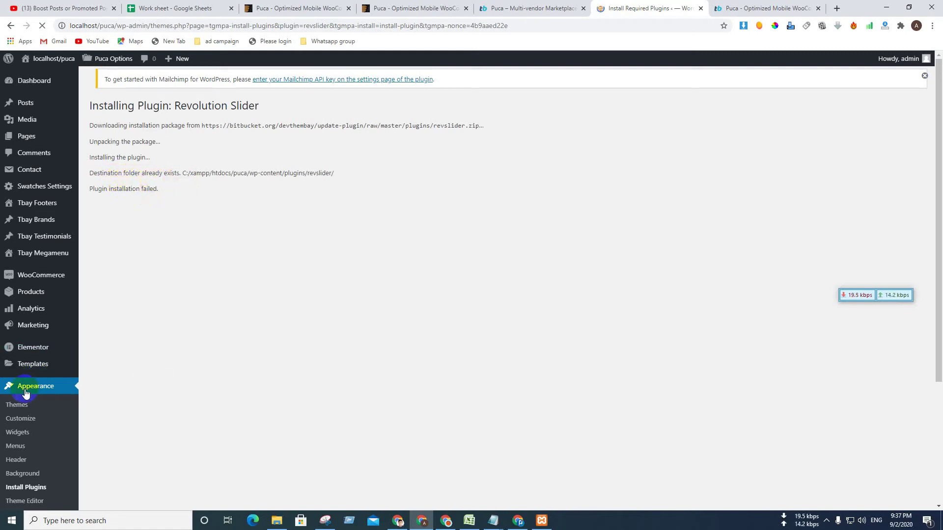
click(275, 521)
click(275, 522)
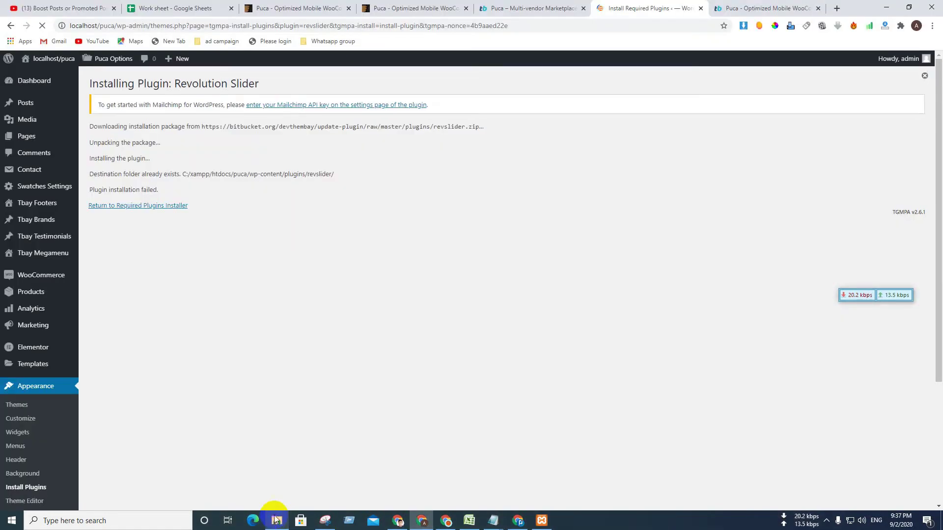
click(138, 206)
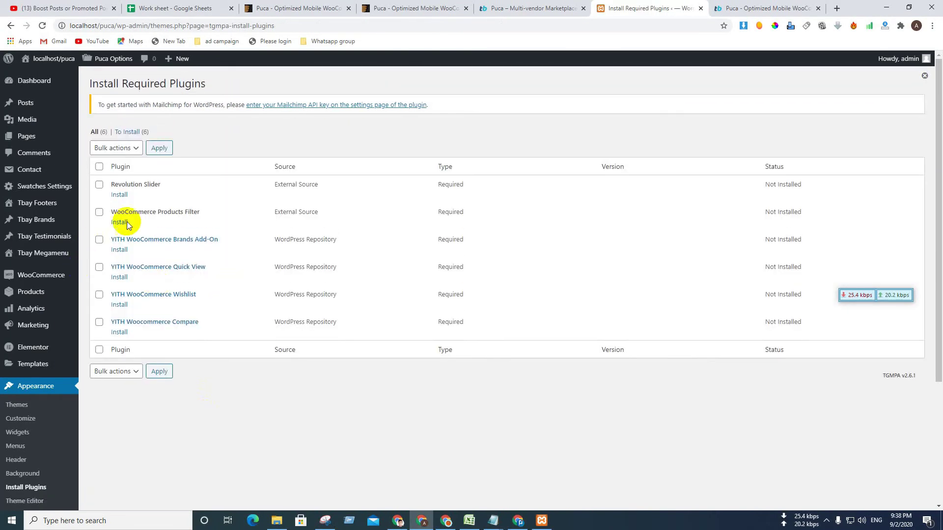
click(94, 132)
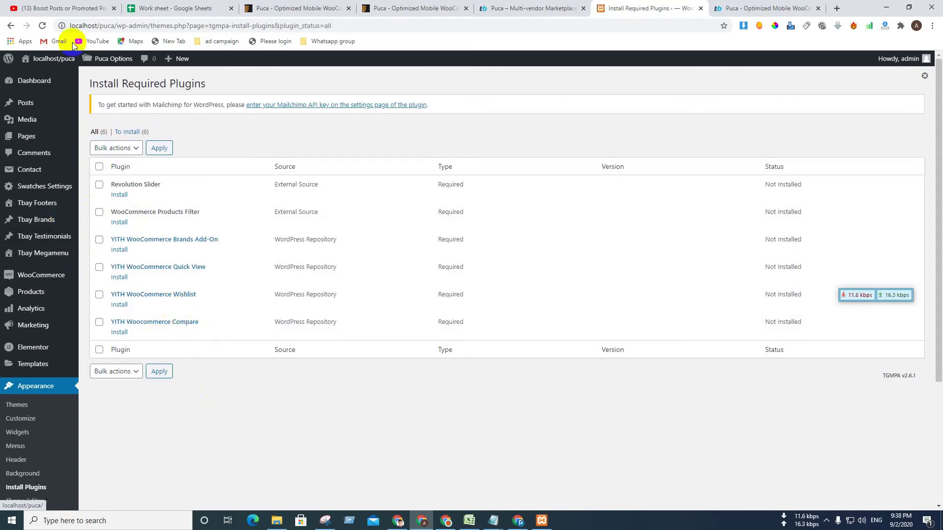
click(44, 26)
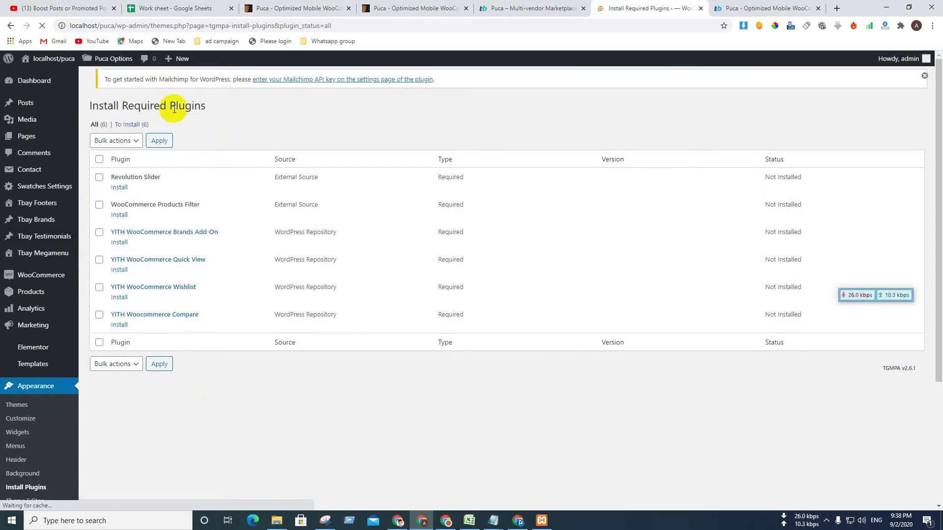
Switch to File Explorer and delete the revslider folder from the site's plugins folder.
click(271, 528)
click(123, 137)
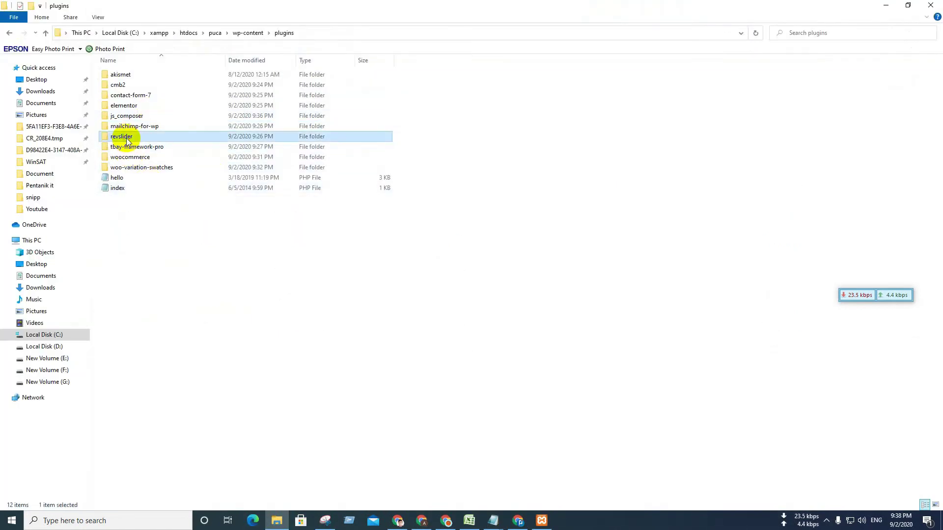
key(Delete)
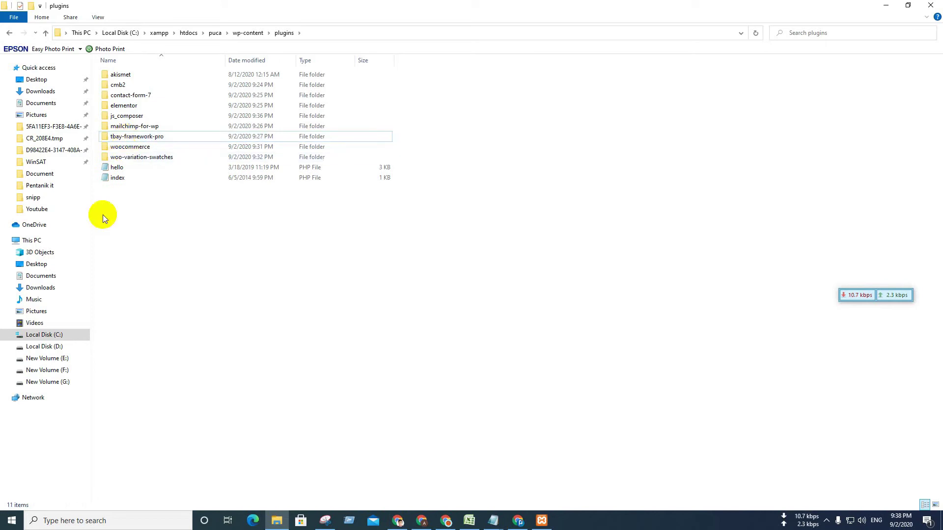
Copy the revslider ZIP archive from the Plugins folder of puca-theme in Downloads.
click(33, 91)
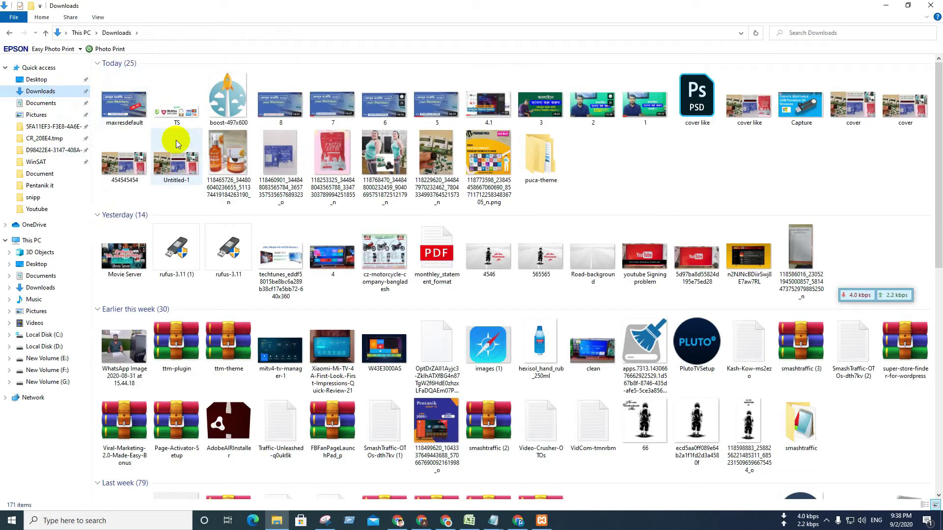
double_click(540, 157)
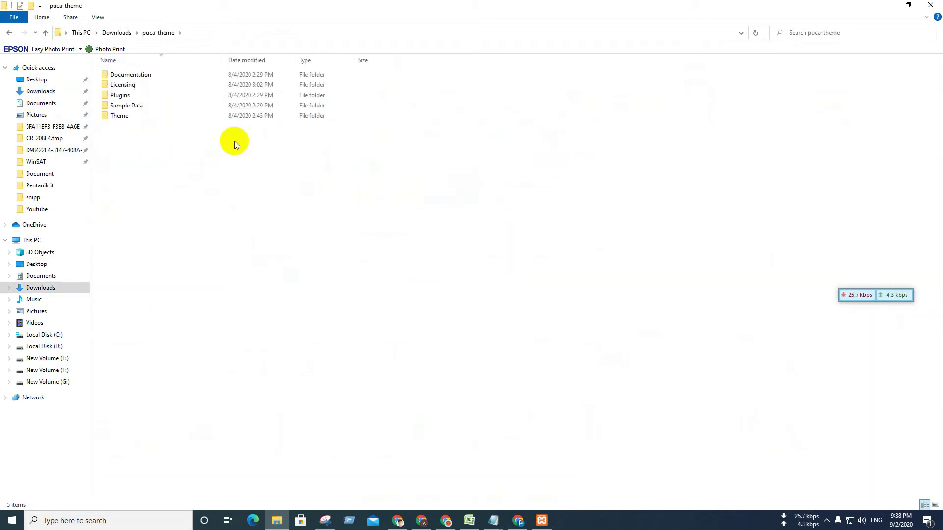
double_click(118, 95)
click(122, 87)
right_click(123, 87)
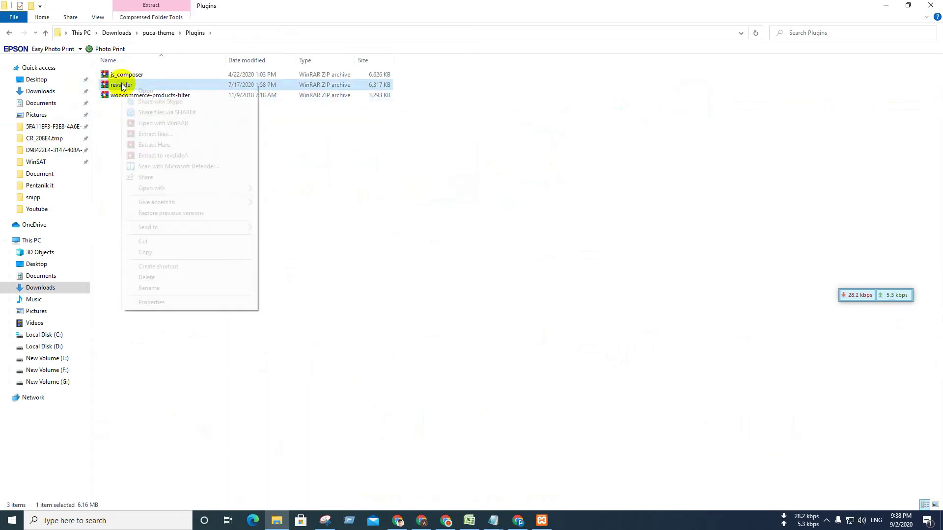
click(147, 249)
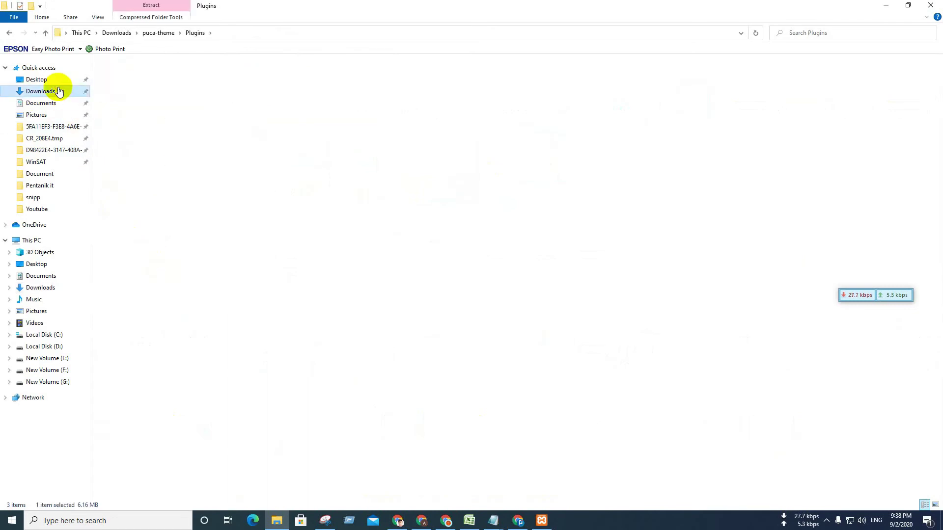
Paste the copied revslider archive into the site's plugins folder at C:\xampp\htdocs\puca\wp-content\plugins.
click(58, 90)
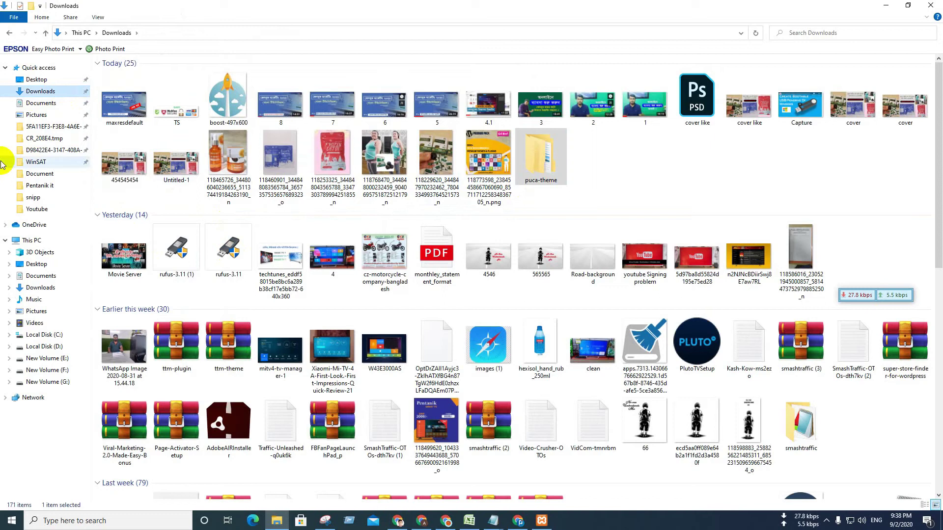
click(48, 338)
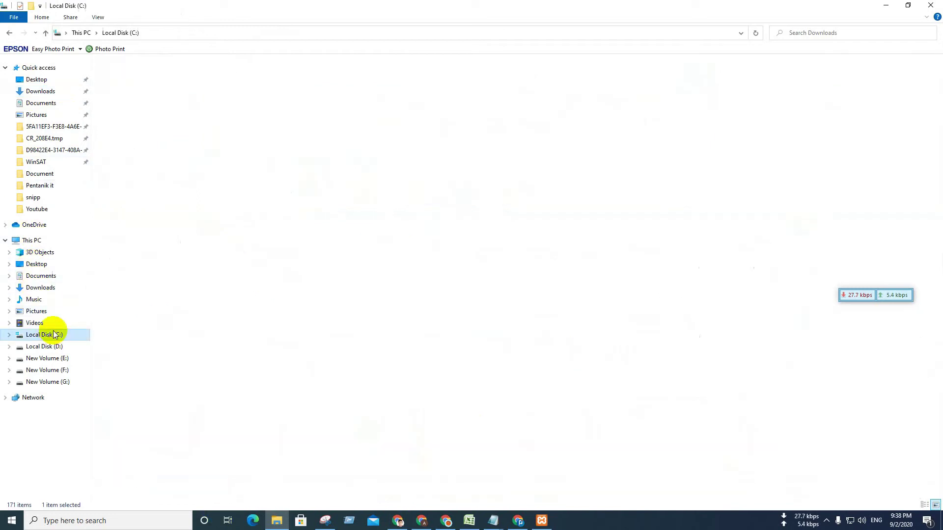
double_click(117, 139)
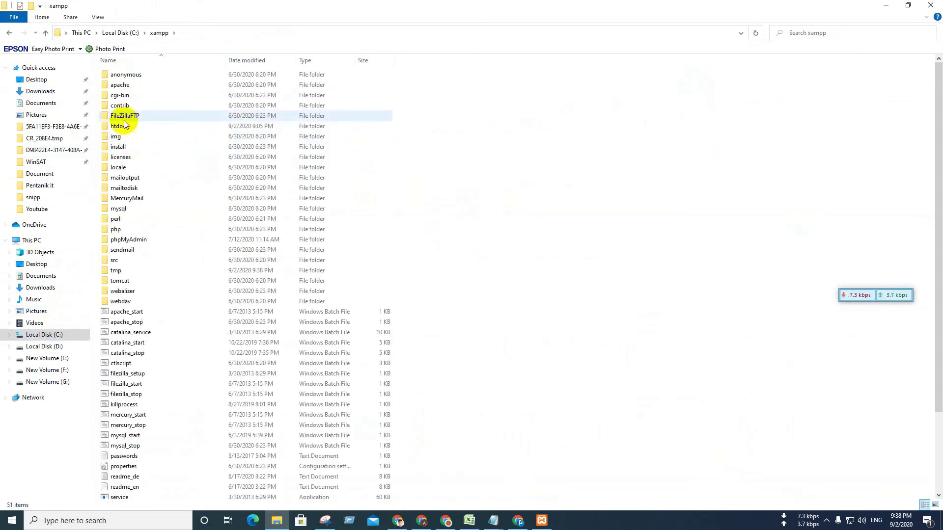
double_click(119, 126)
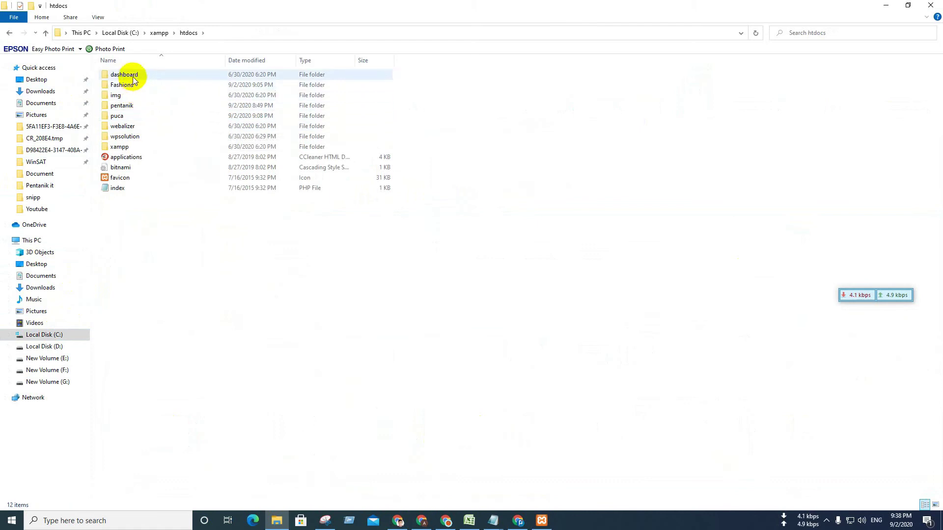
double_click(119, 115)
double_click(126, 85)
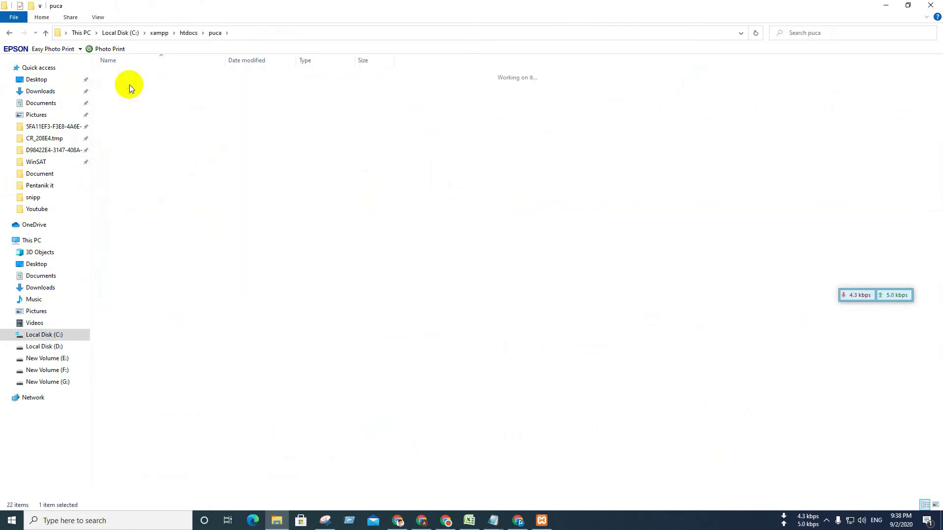
double_click(120, 75)
right_click(181, 253)
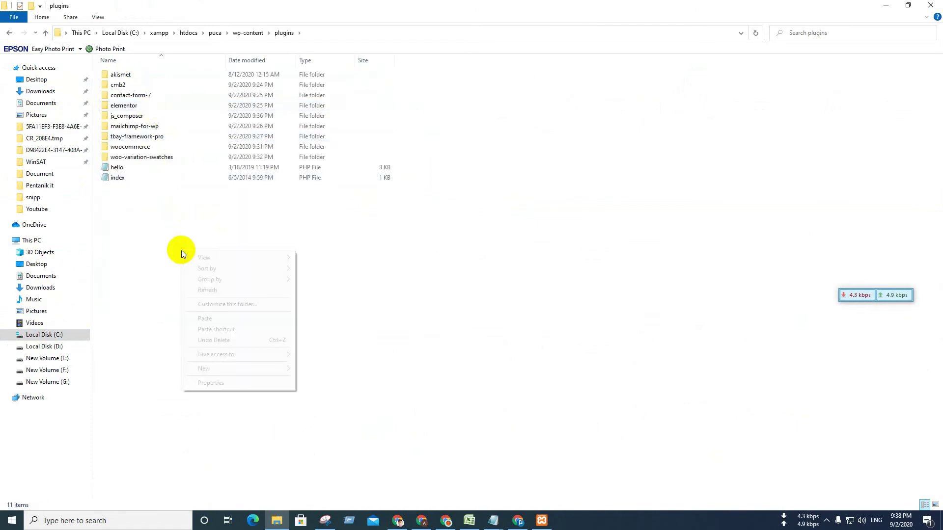
click(232, 319)
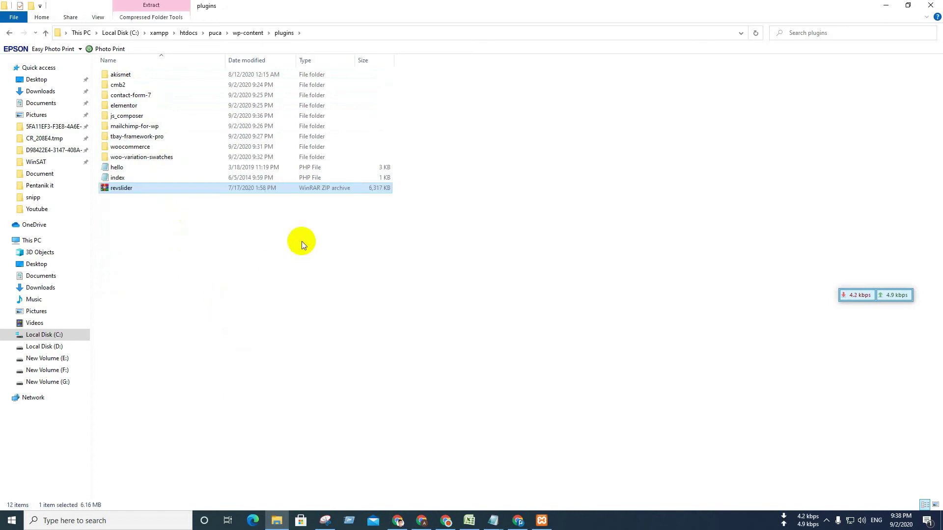
Extract the revslider archive within the site's plugins folder, delete the ZIP and return to the browser.
right_click(129, 188)
click(173, 264)
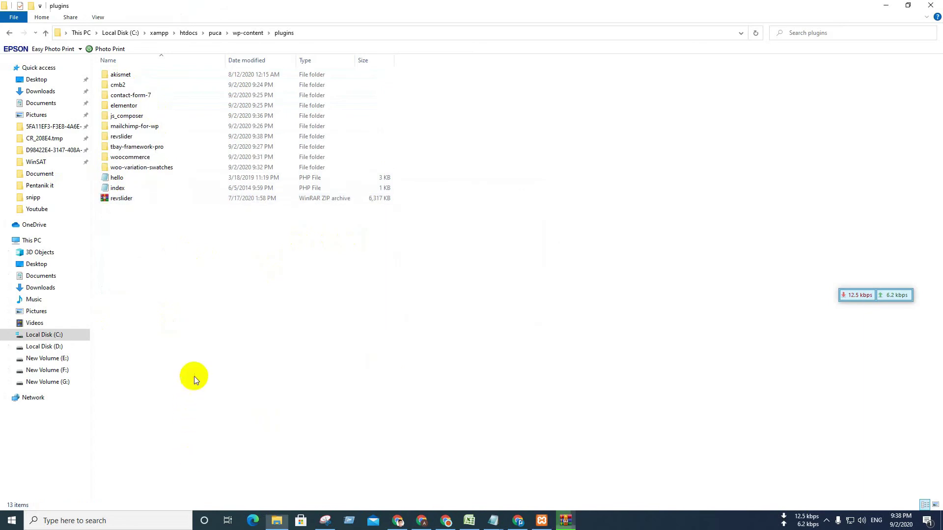
click(125, 200)
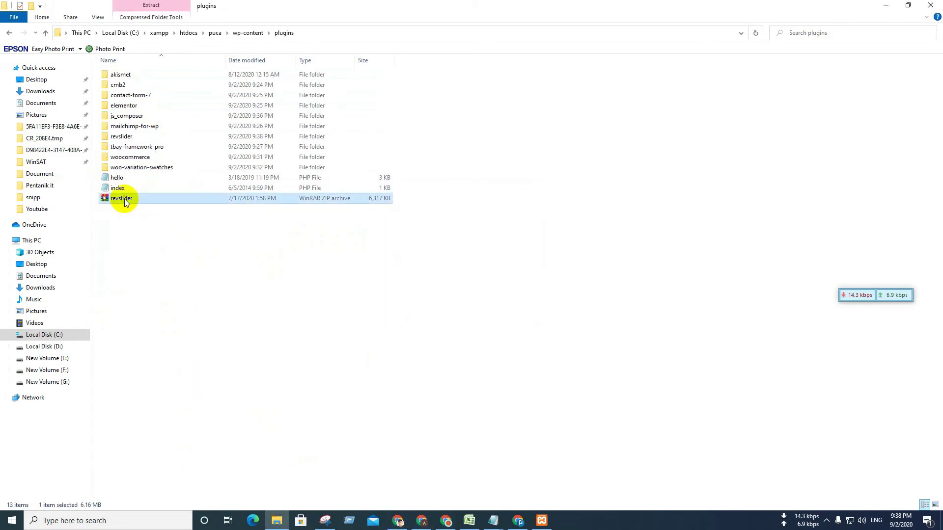
key(Delete)
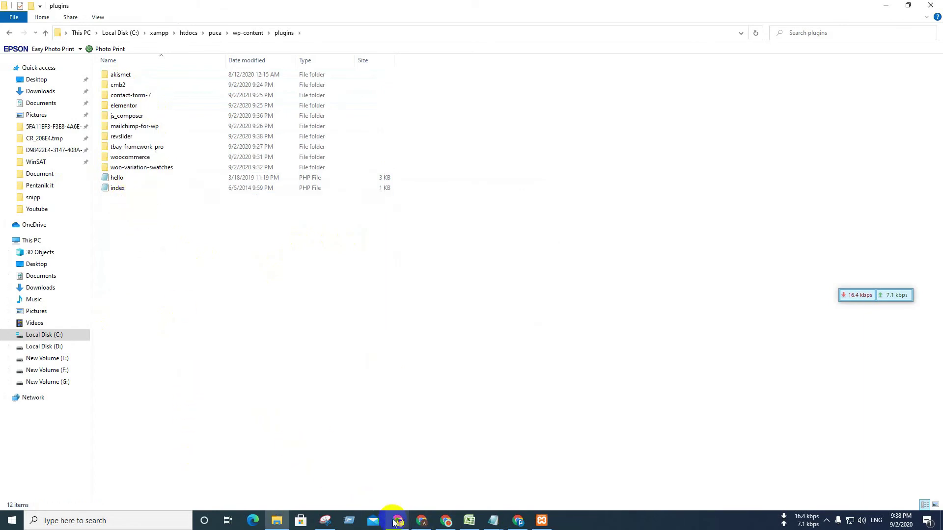
click(422, 521)
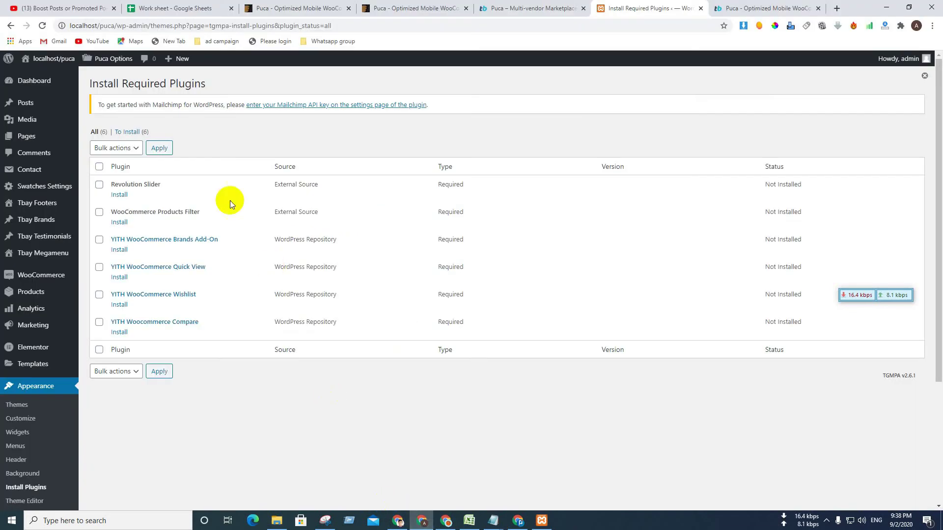
Reload the required plugins list, try to install Revolution Slider from it, and return to the Required Plugins Installer.
click(44, 26)
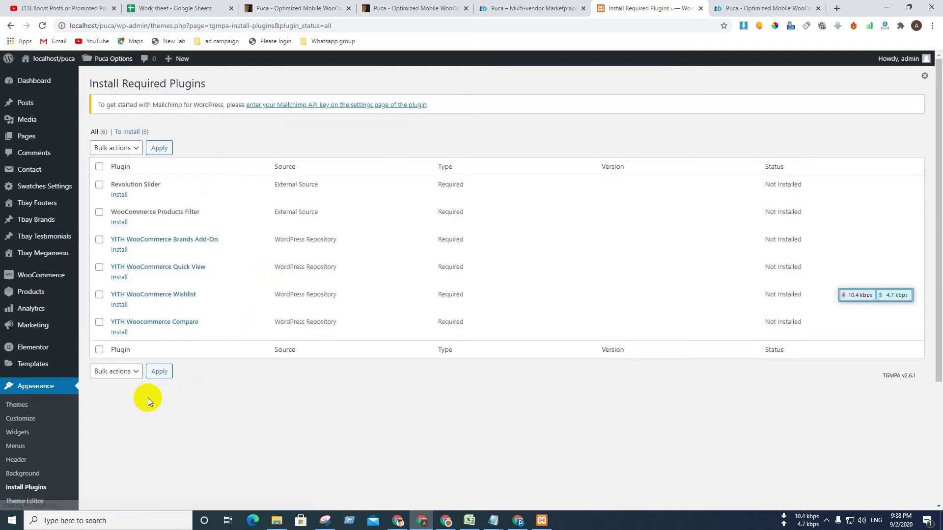
click(122, 150)
click(107, 190)
click(123, 158)
click(119, 194)
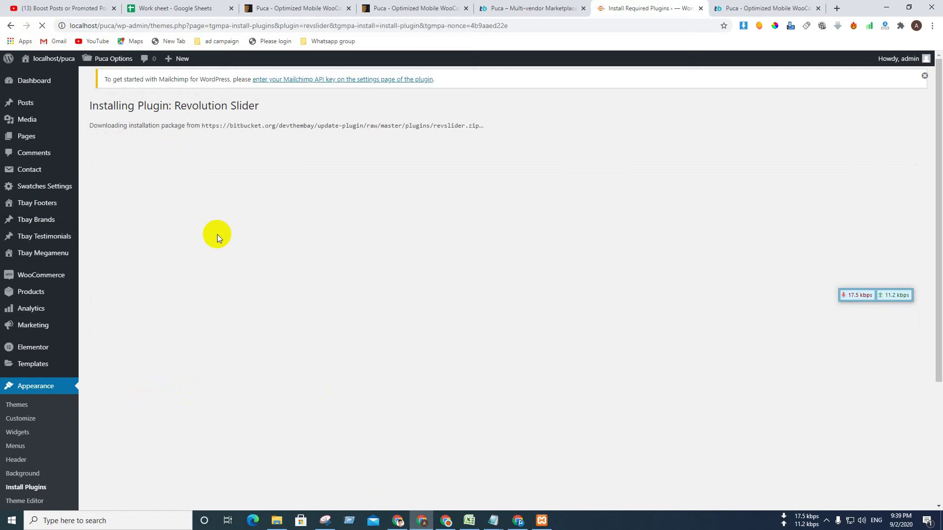
scroll(40, 449, down, 3)
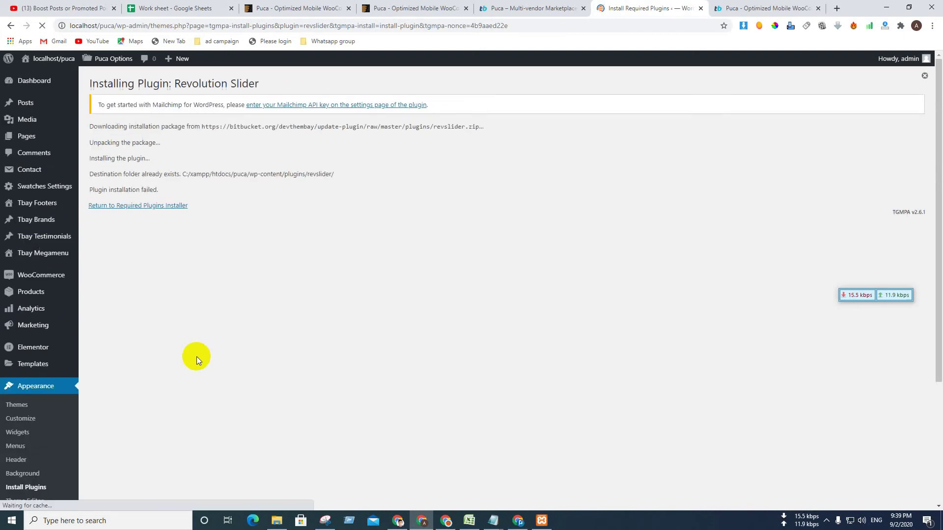
click(158, 206)
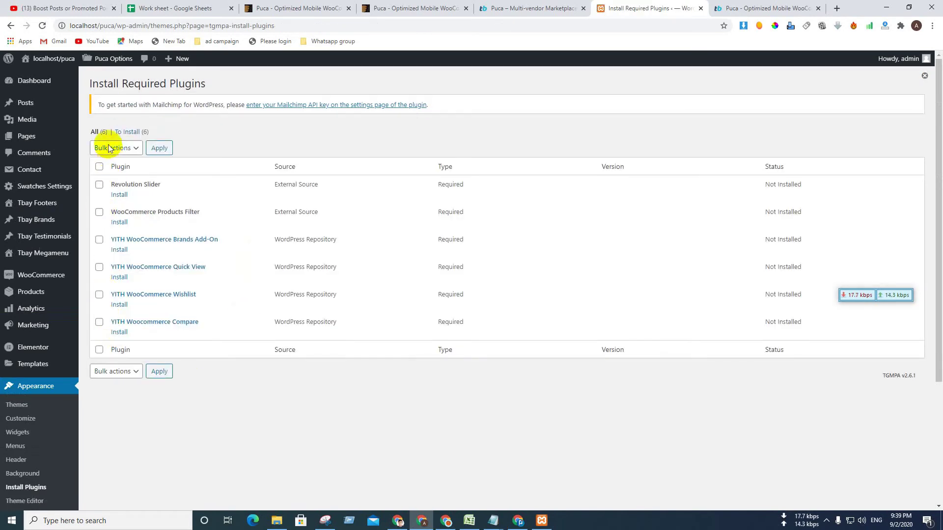
Open the WordPress dashboard and examine the admin menu entries and the required plugins list for the manually added plugin.
click(34, 80)
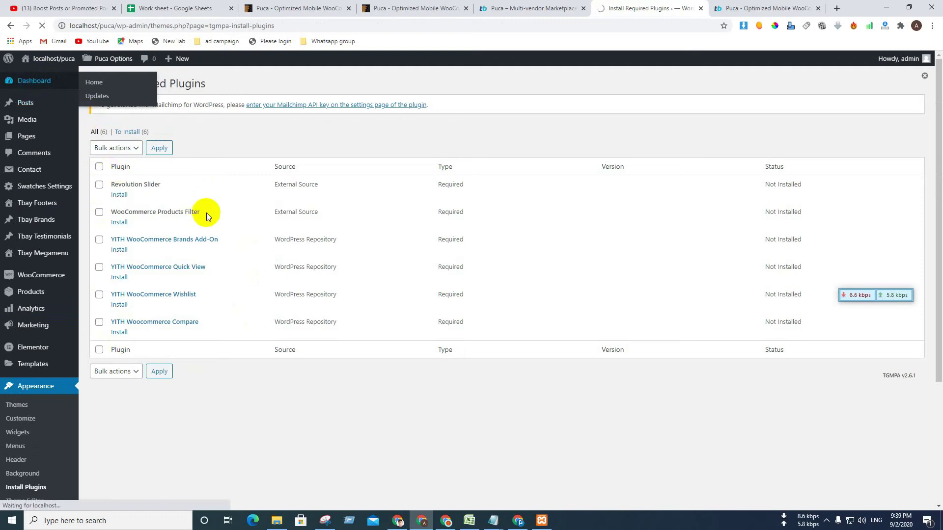
scroll(225, 244, down, 5)
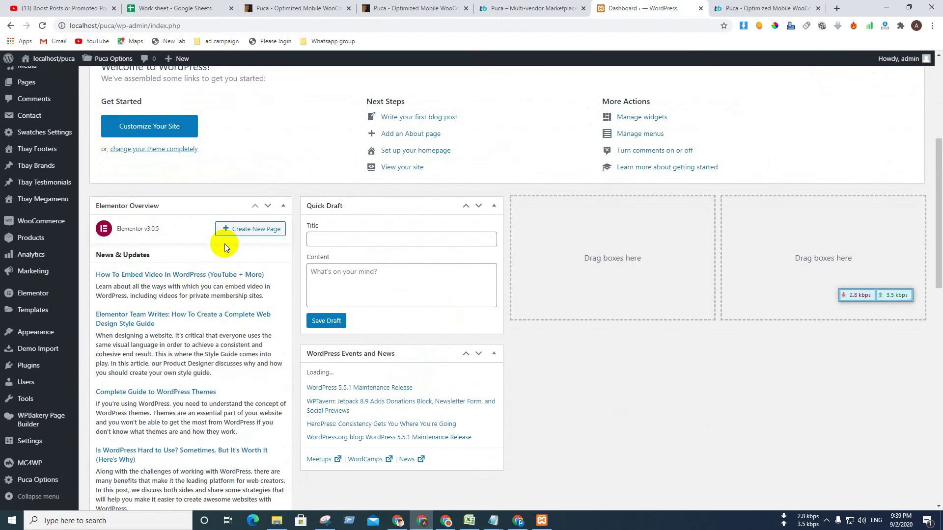
scroll(47, 441, down, 6)
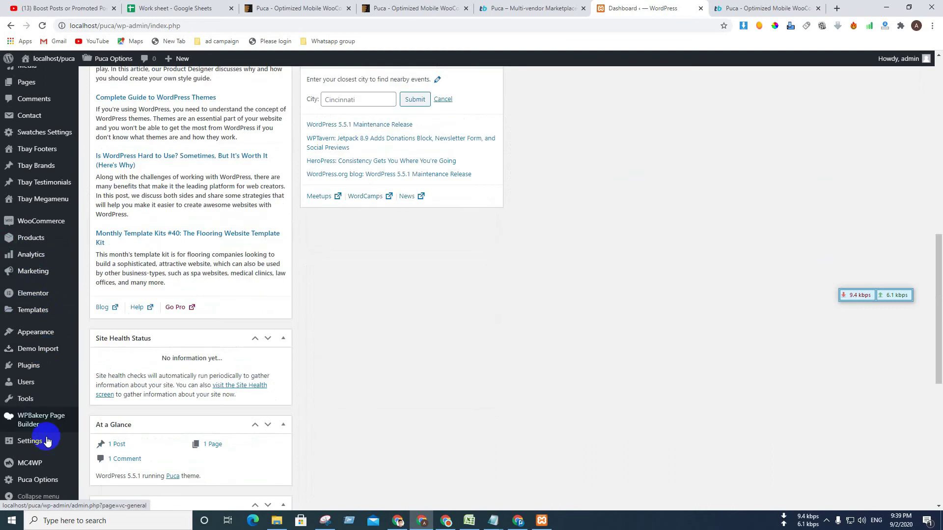
mouse_move(57, 300)
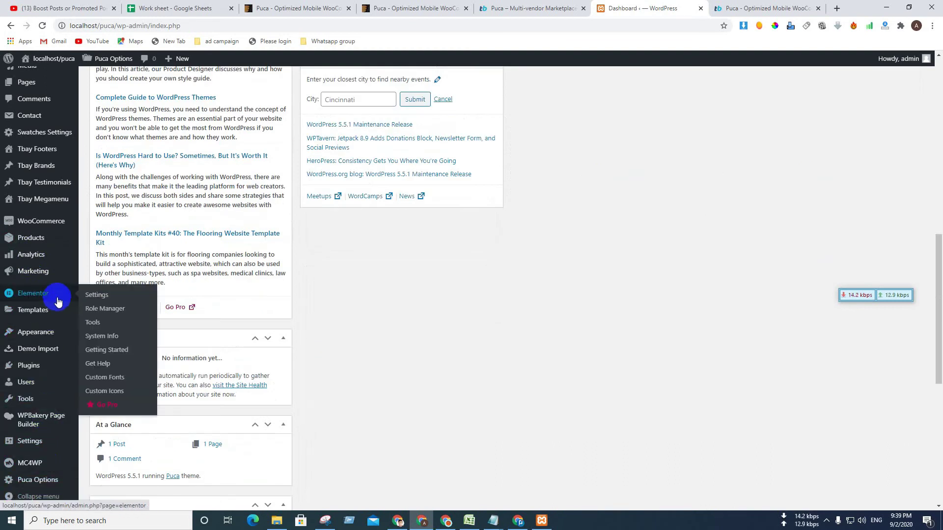
scroll(58, 301, up, 2)
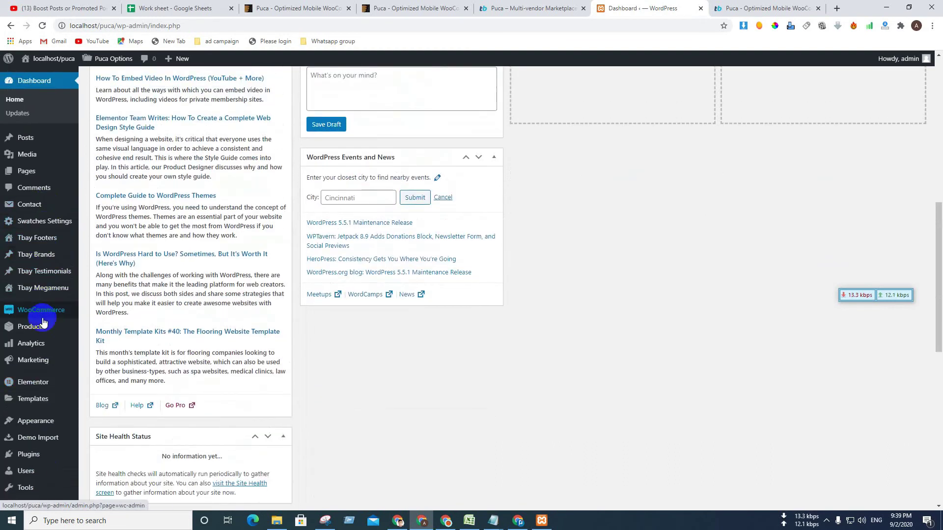
mouse_move(43, 314)
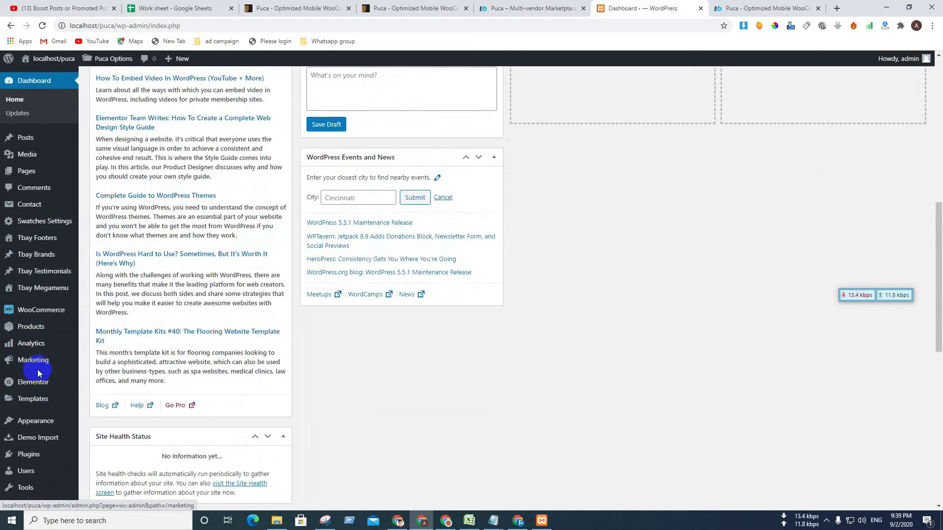
scroll(35, 393, down, 1)
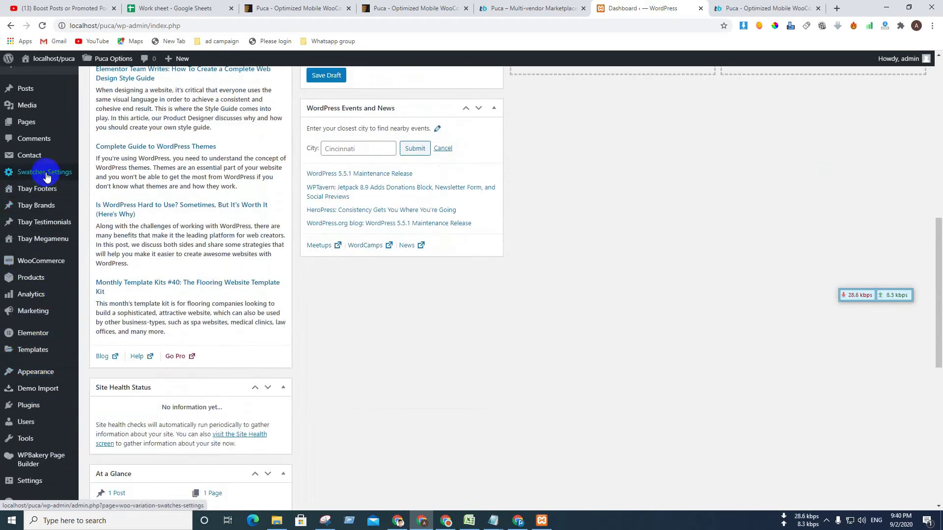
mouse_move(51, 269)
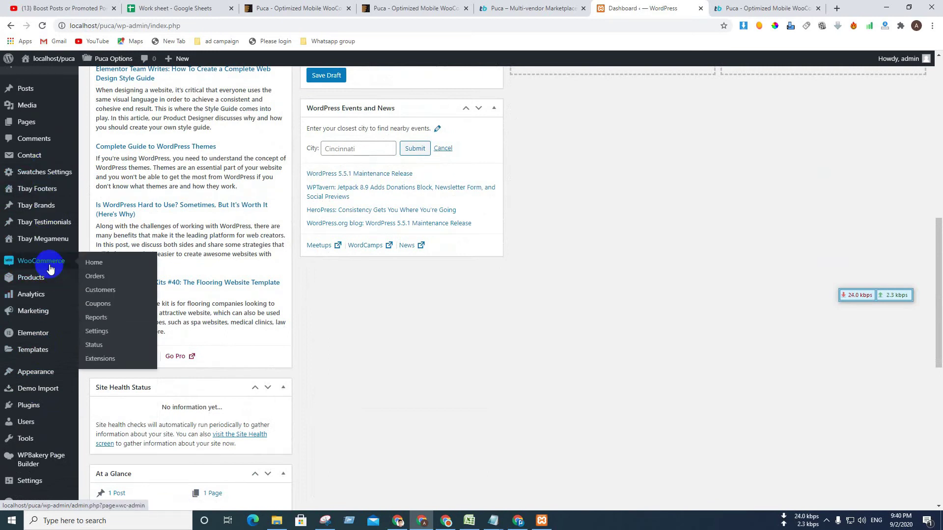
mouse_move(38, 375)
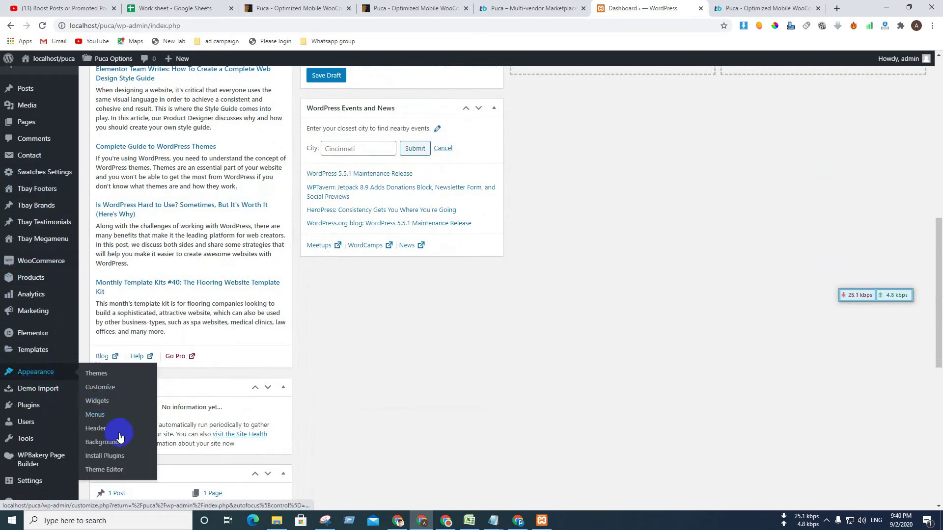
click(119, 454)
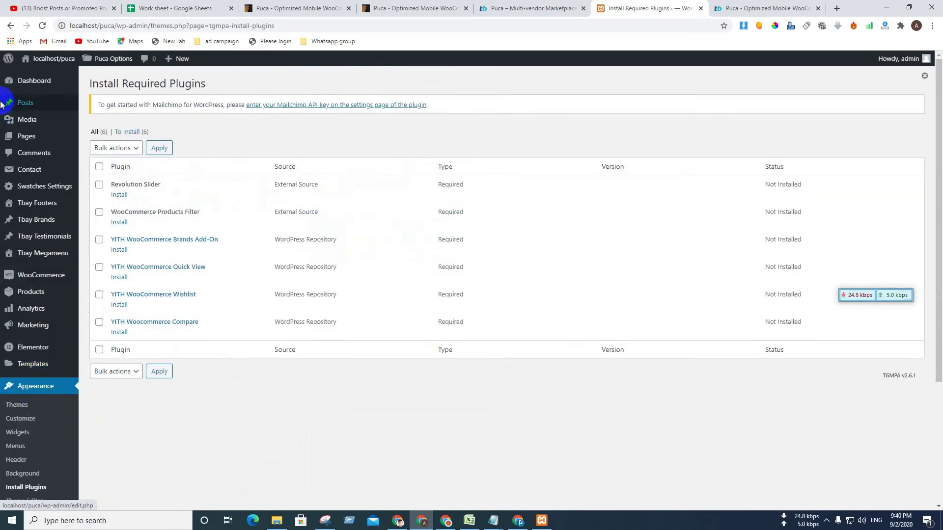
click(11, 26)
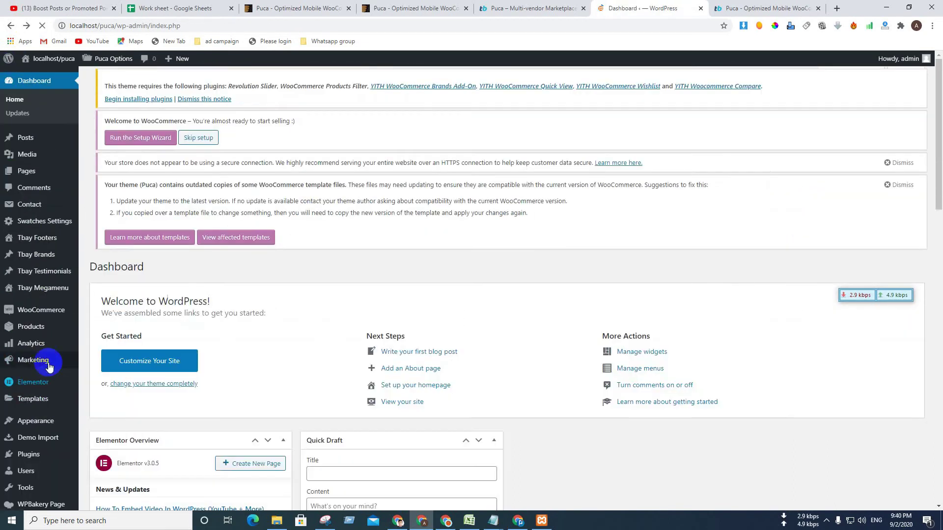
Open the installed plugins list and check it for the manually added revslider plugin.
mouse_move(45, 367)
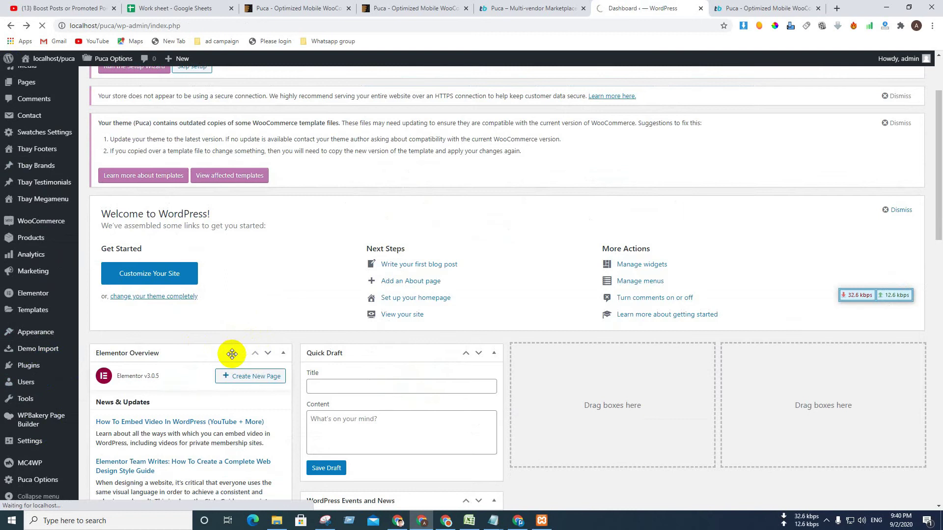
scroll(217, 317, down, 4)
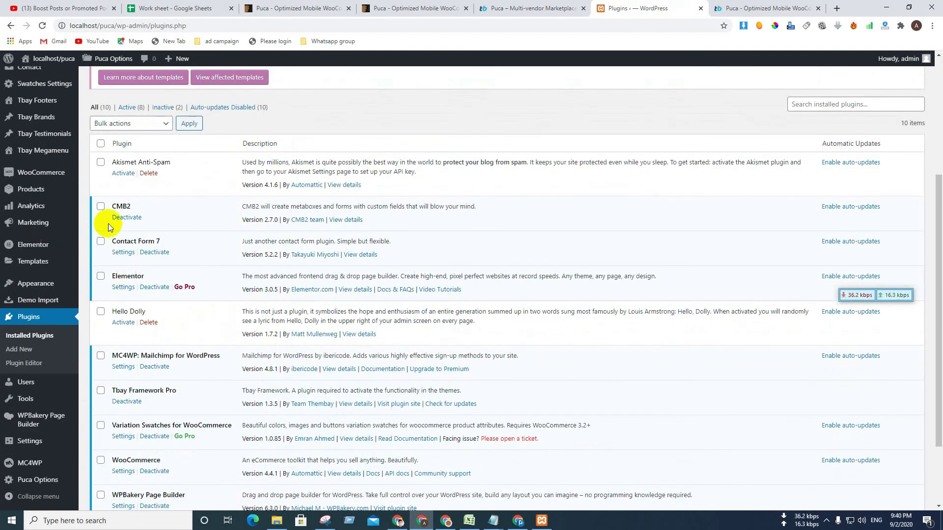
scroll(148, 290, down, 2)
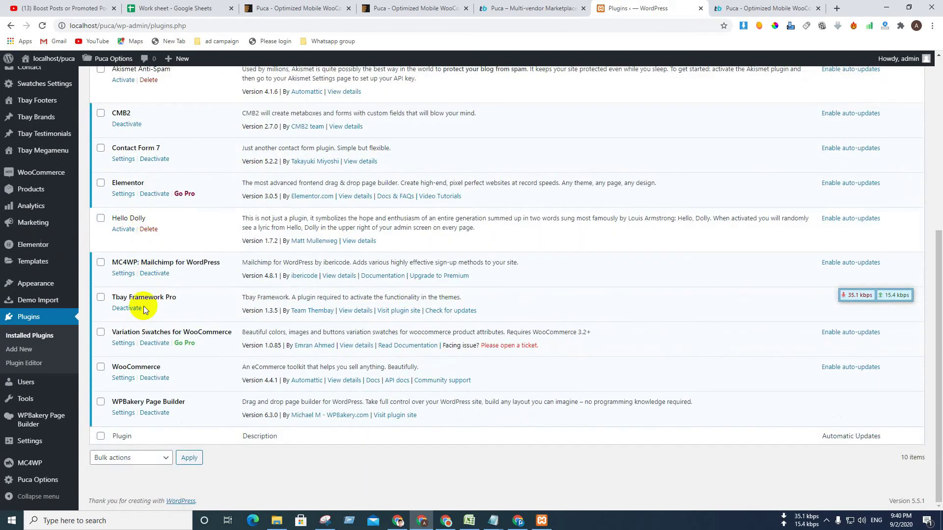
scroll(125, 420, up, 4)
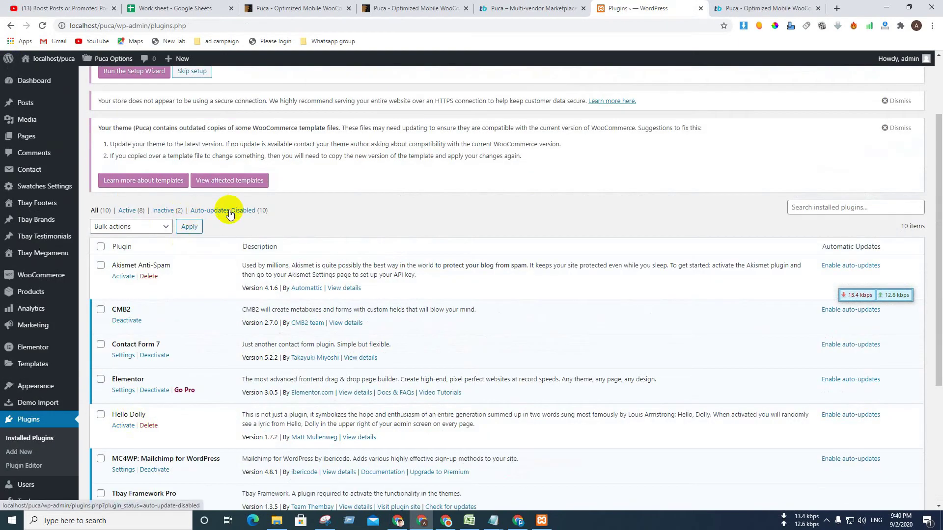
scroll(135, 291, down, 3)
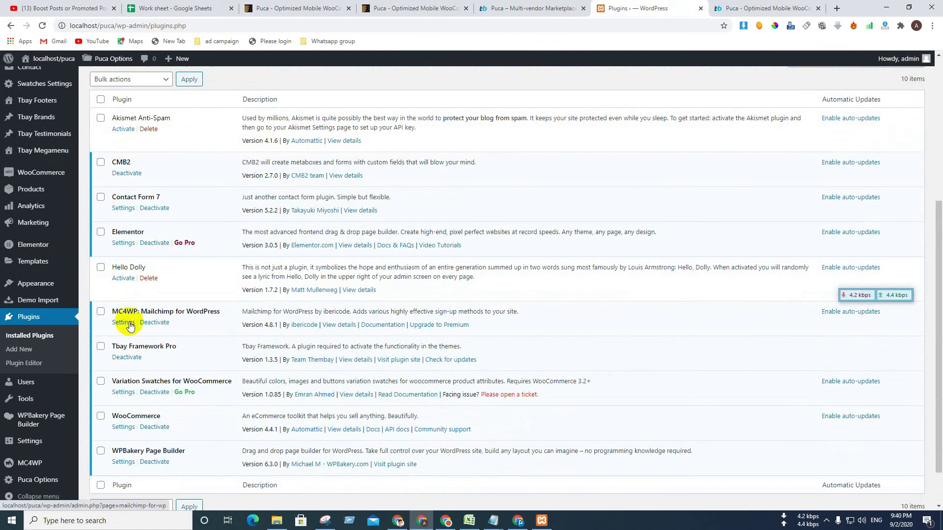
scroll(152, 290, down, 1)
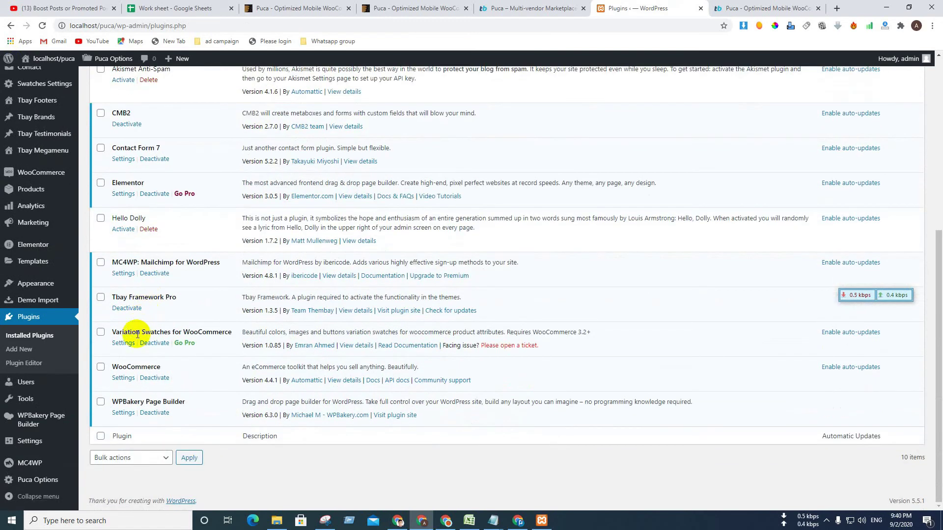
scroll(131, 355, up, 4)
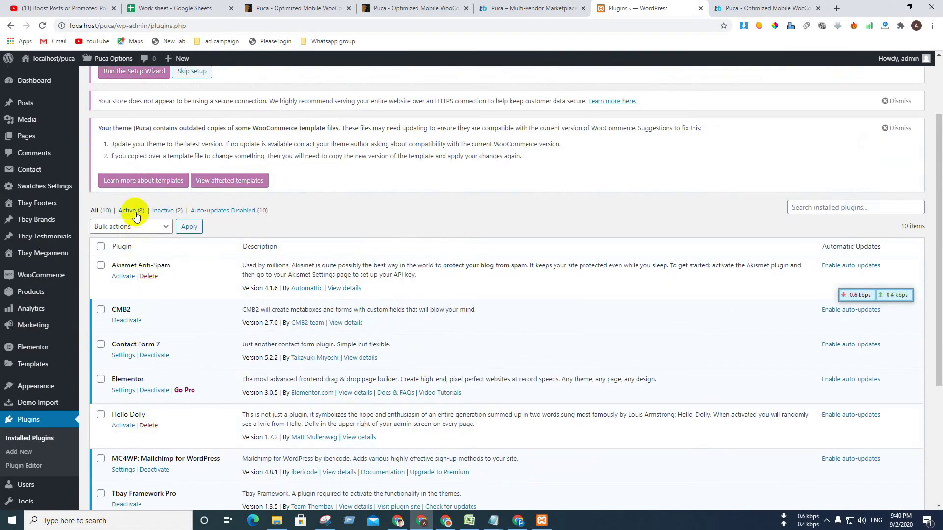
Filter the installed plugins to the inactive ones, then check the site's plugins folder in File Explorer and return to the browser.
click(164, 210)
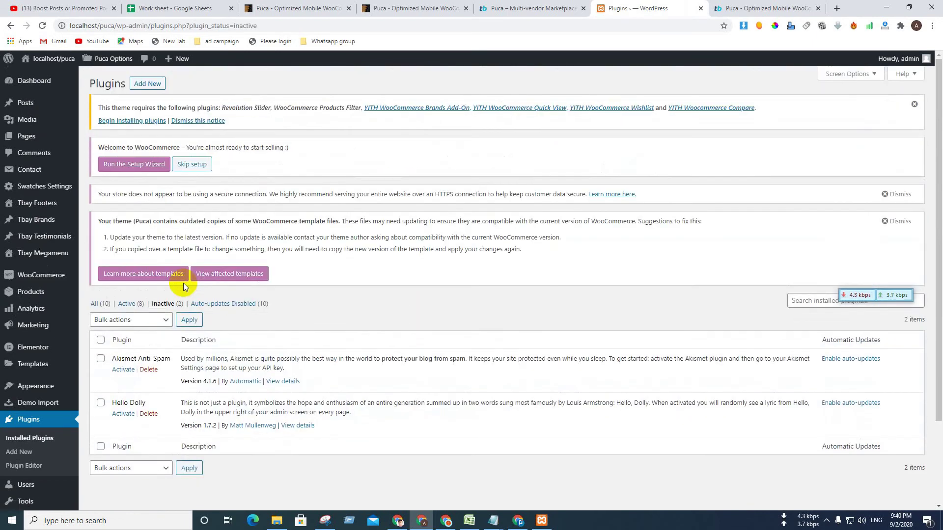
scroll(184, 283, down, 2)
click(18, 351)
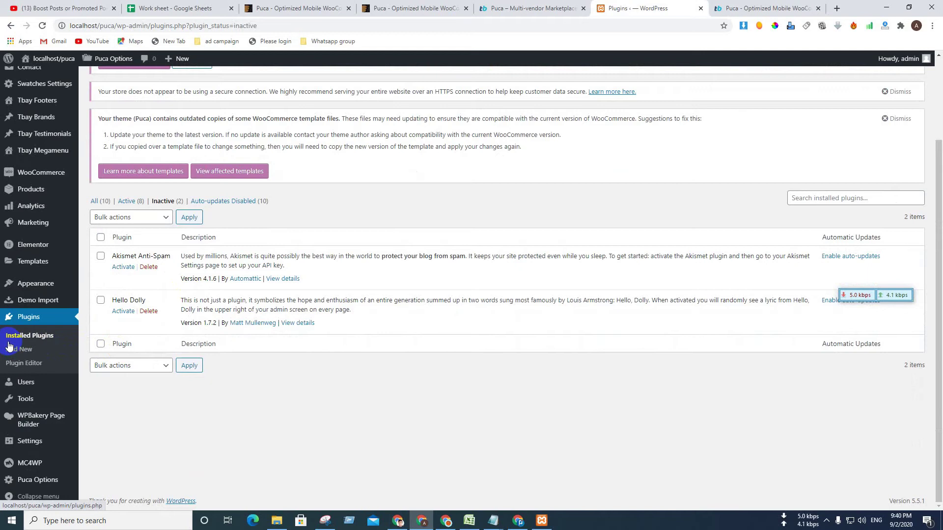
click(277, 520)
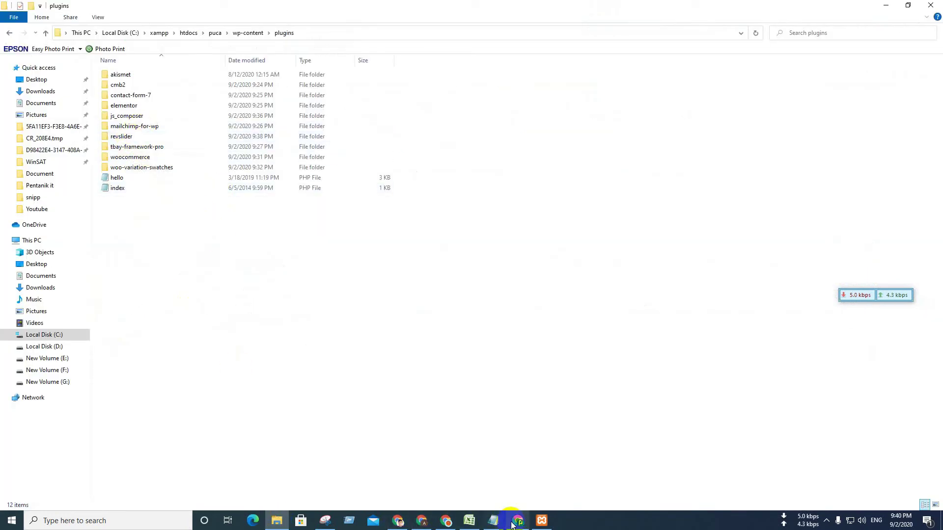
click(440, 524)
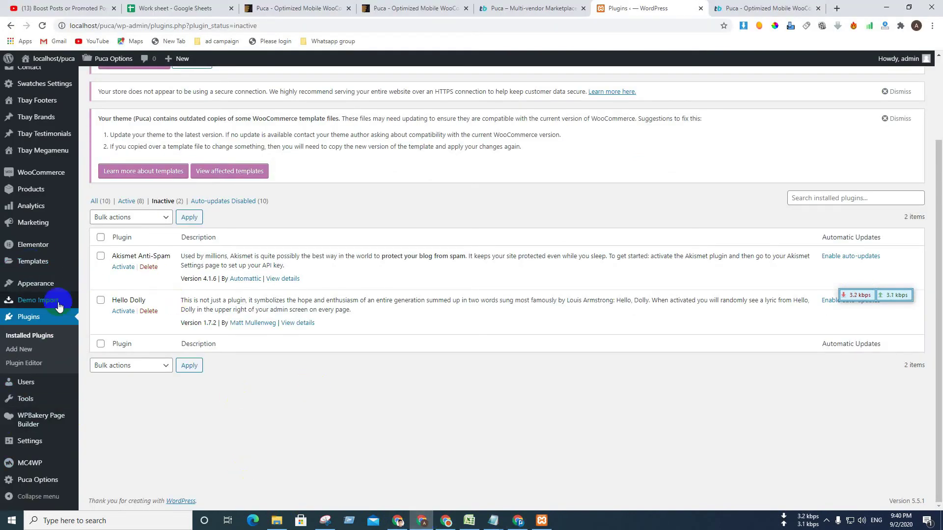
Open the TbayTheme Demo Importer and download the sample WPBakery demos from the live sites.
click(44, 301)
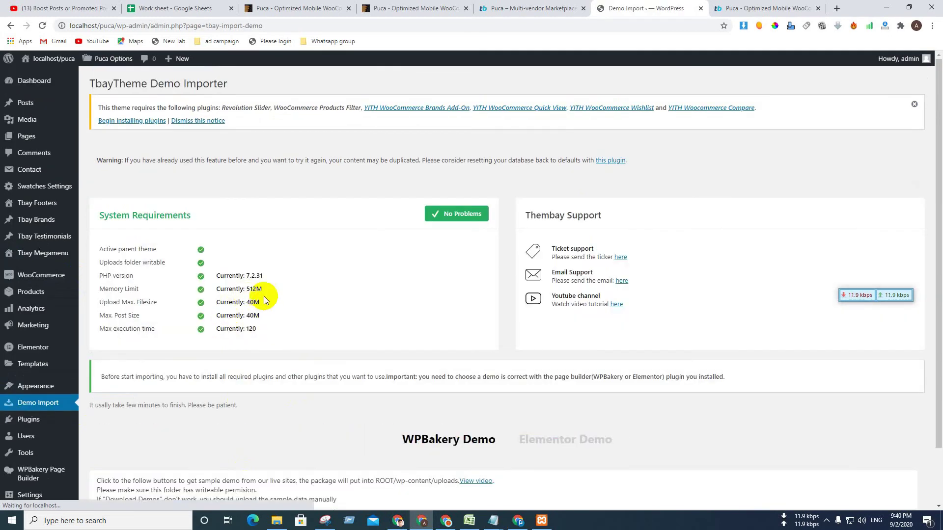
scroll(268, 295, down, 1)
click(120, 471)
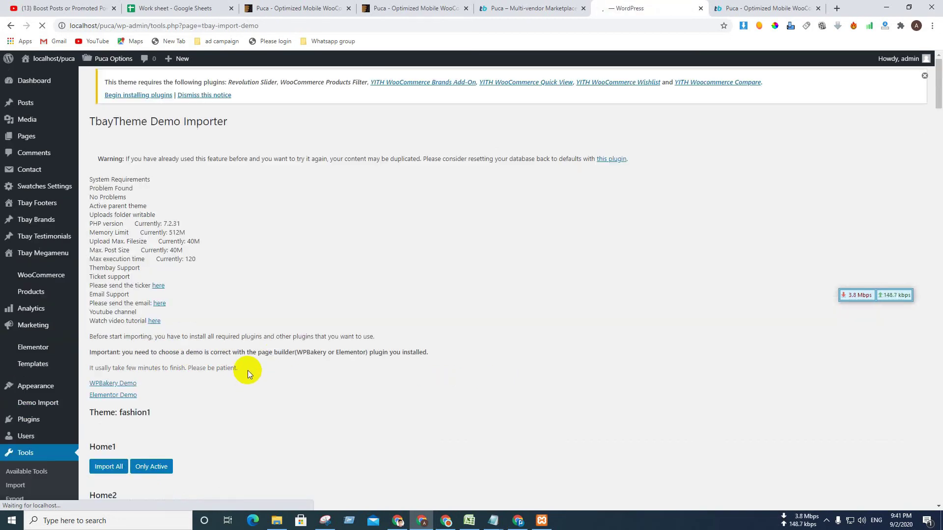
Examine the available WPBakery home page demos in the fashion1, fashion2, furniture and marketplace-dokan theme groups.
scroll(269, 339, down, 7)
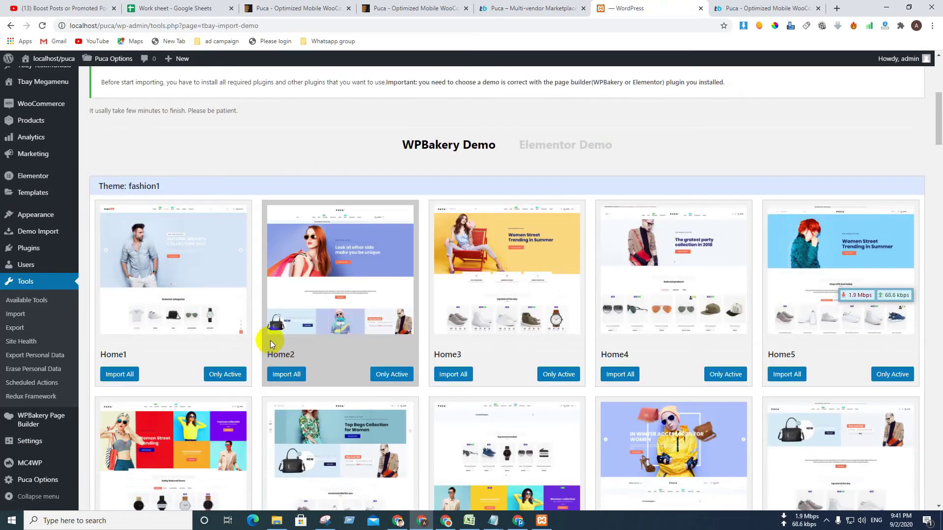
scroll(270, 340, down, 5)
scroll(272, 338, up, 4)
scroll(274, 339, down, 11)
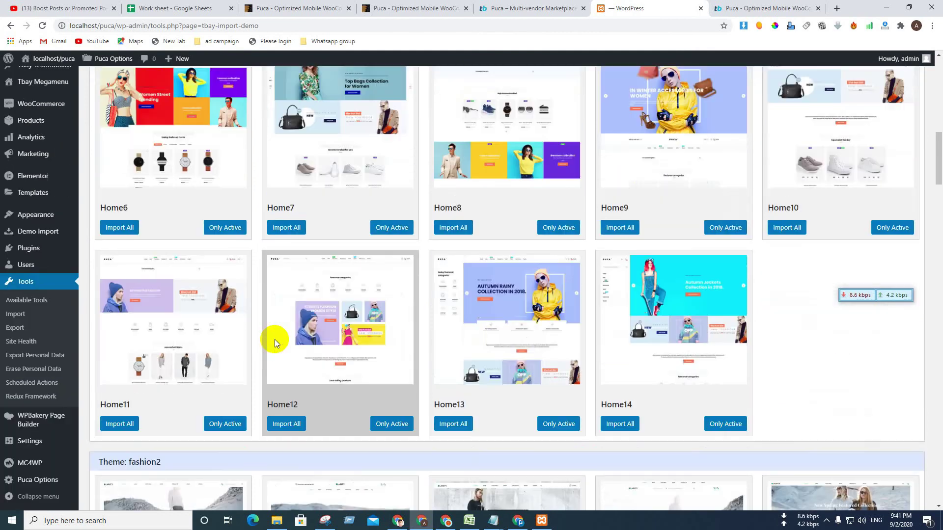
scroll(275, 340, down, 15)
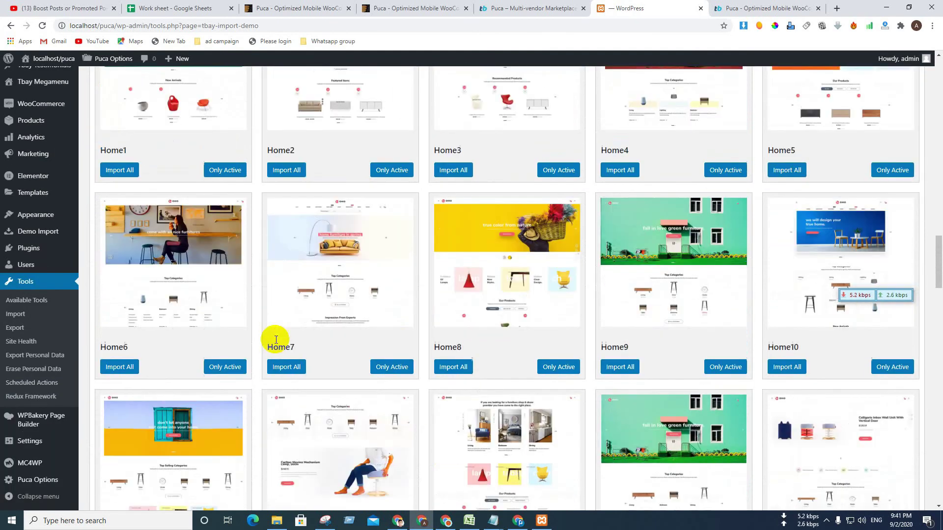
scroll(275, 342, up, 4)
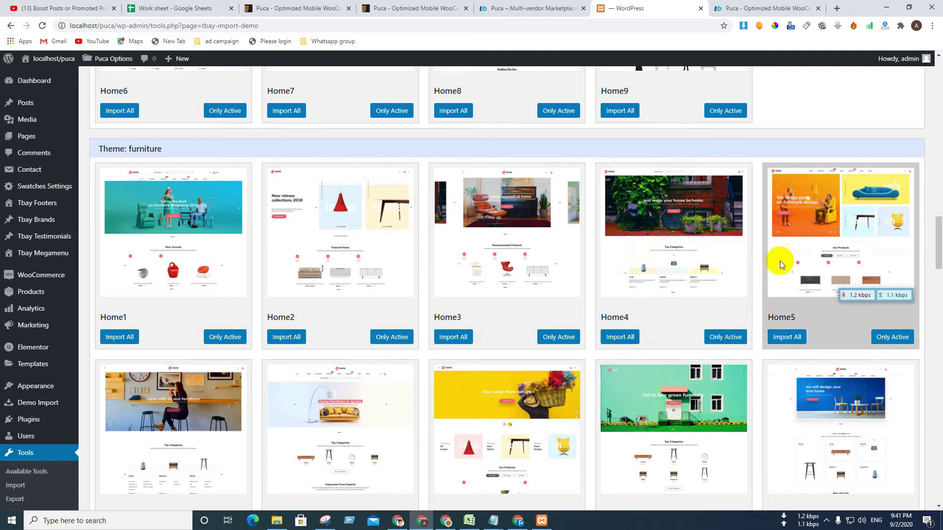
scroll(780, 261, down, 6)
scroll(313, 369, down, 5)
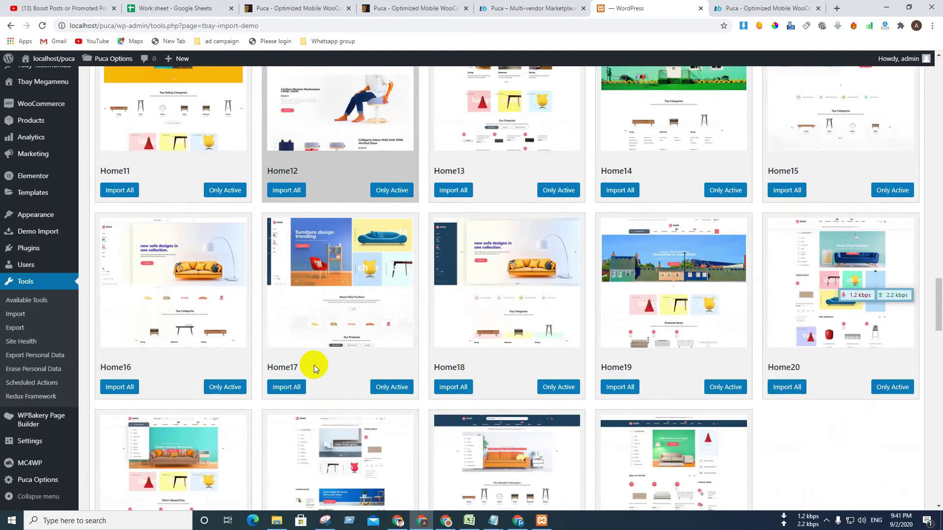
scroll(316, 364, down, 1)
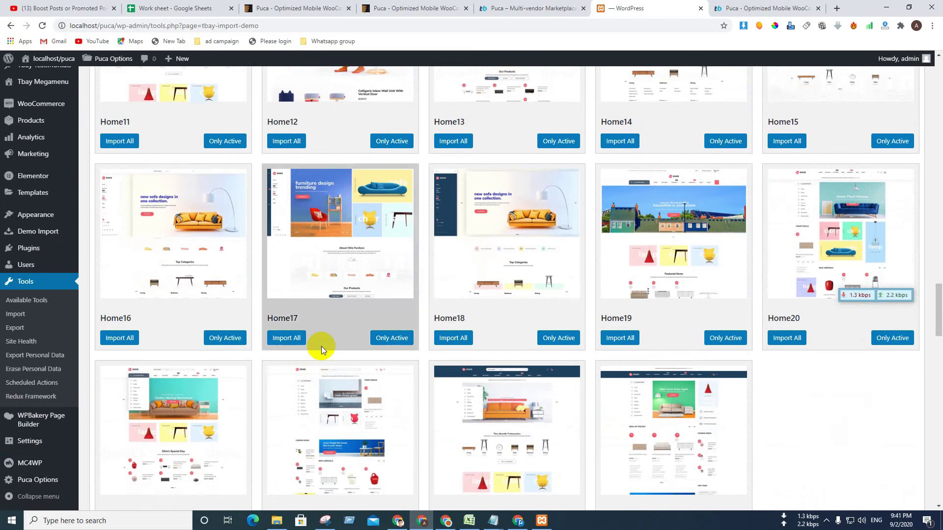
scroll(344, 365, down, 4)
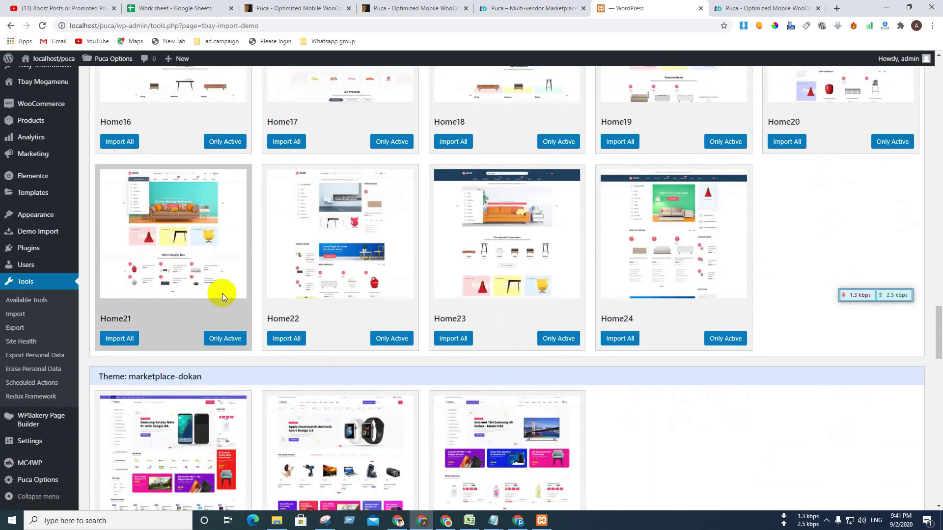
Start a full import of the Home21 demo from the furniture theme group and confirm it.
click(112, 339)
click(520, 81)
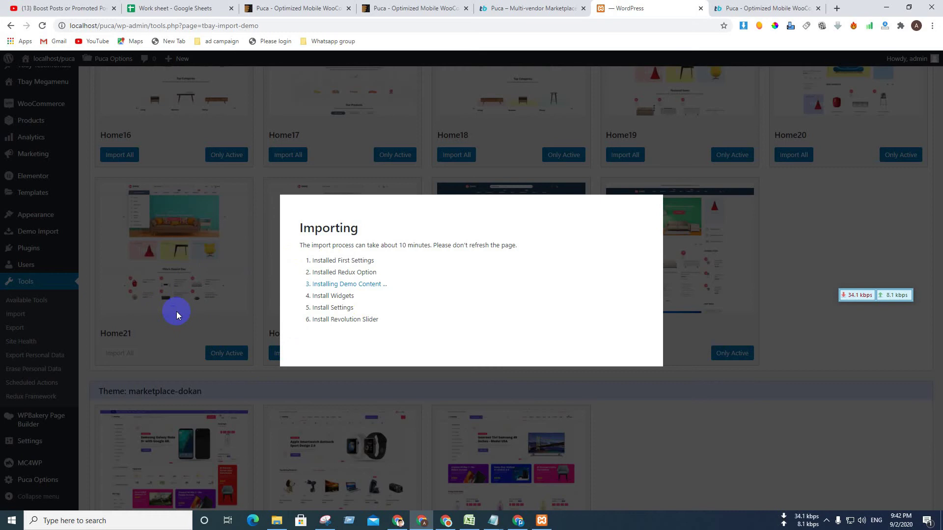
click(179, 285)
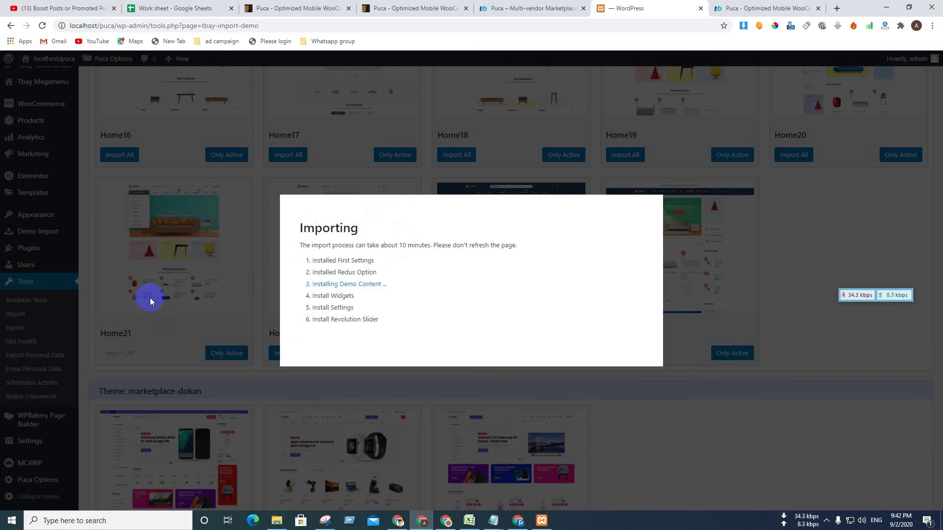
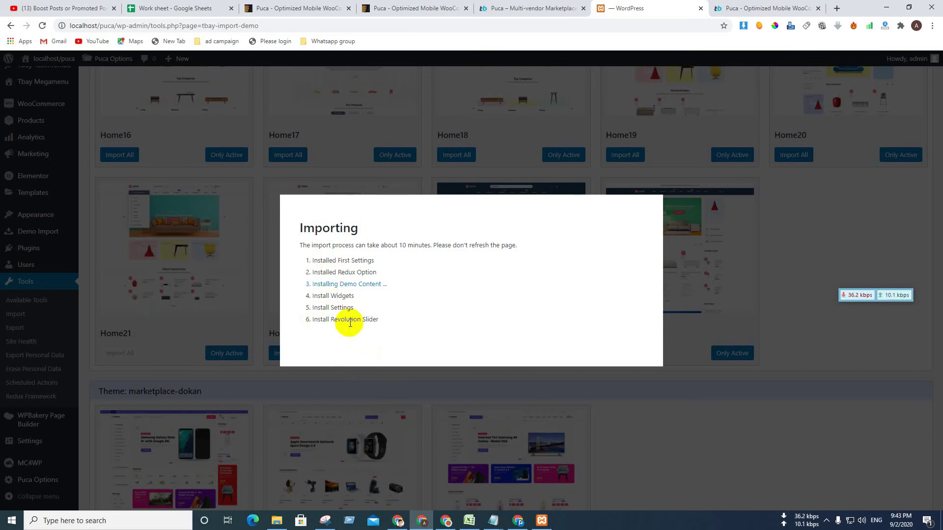
drag(381, 320, 308, 322)
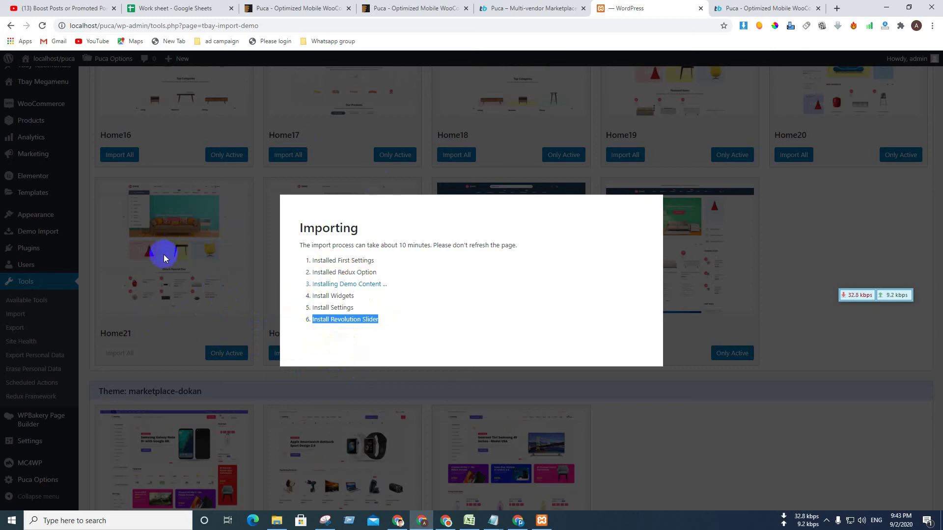
click(439, 337)
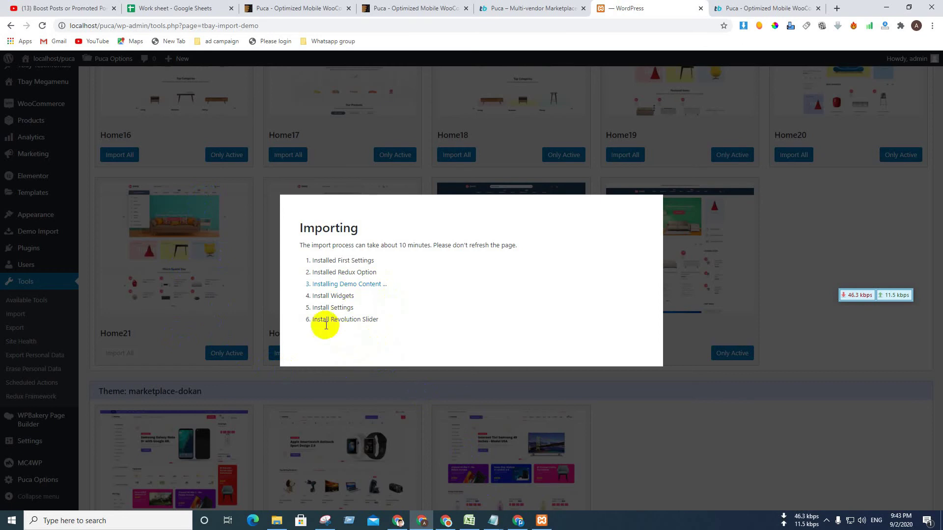
drag(399, 245, 421, 246)
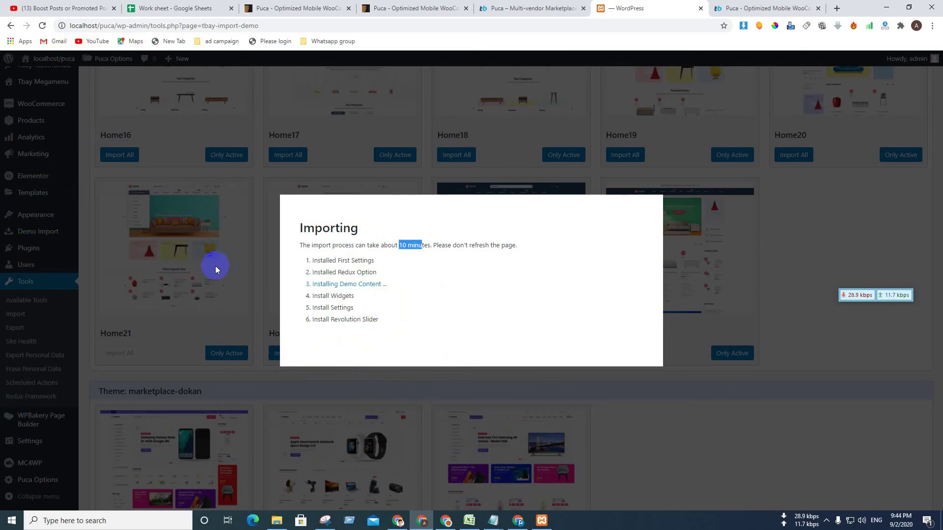
click(123, 291)
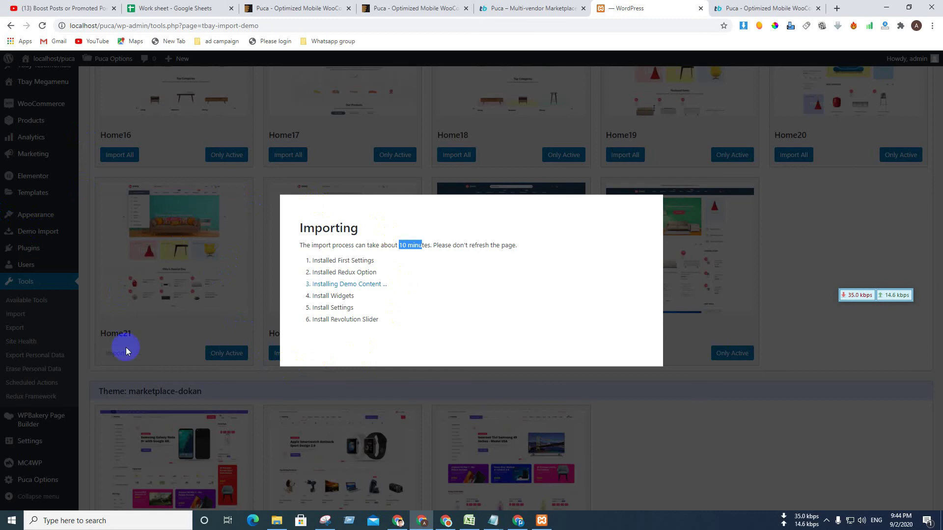
click(274, 381)
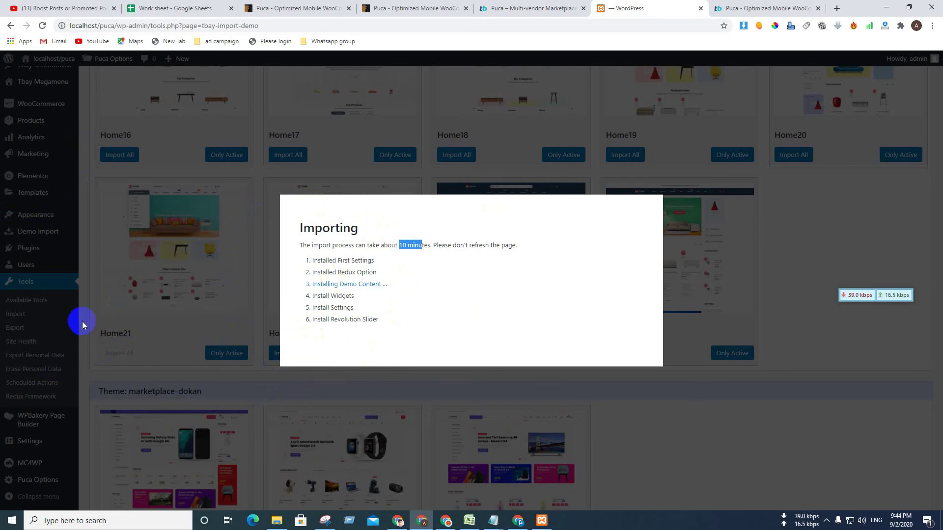
click(700, 431)
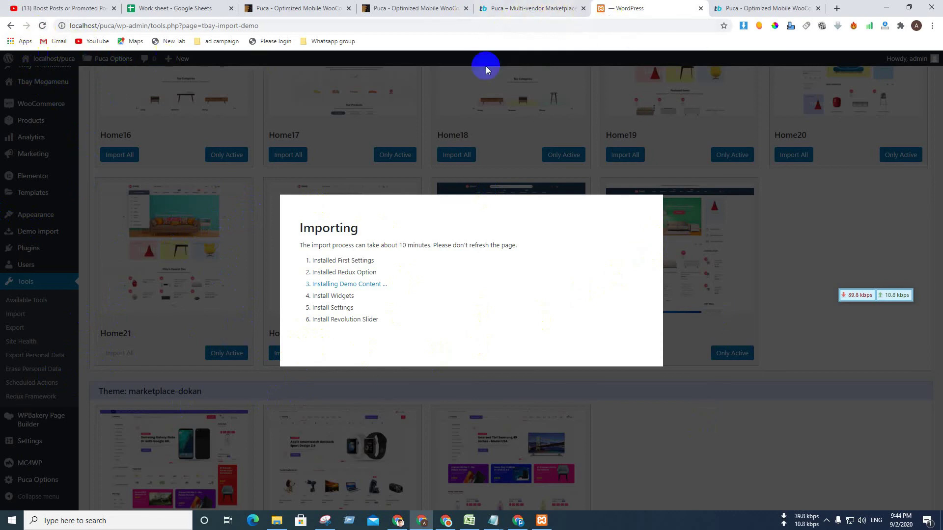
Copy the localhost/puca/wp-admin part of the demo import page's address.
click(713, 11)
click(650, 24)
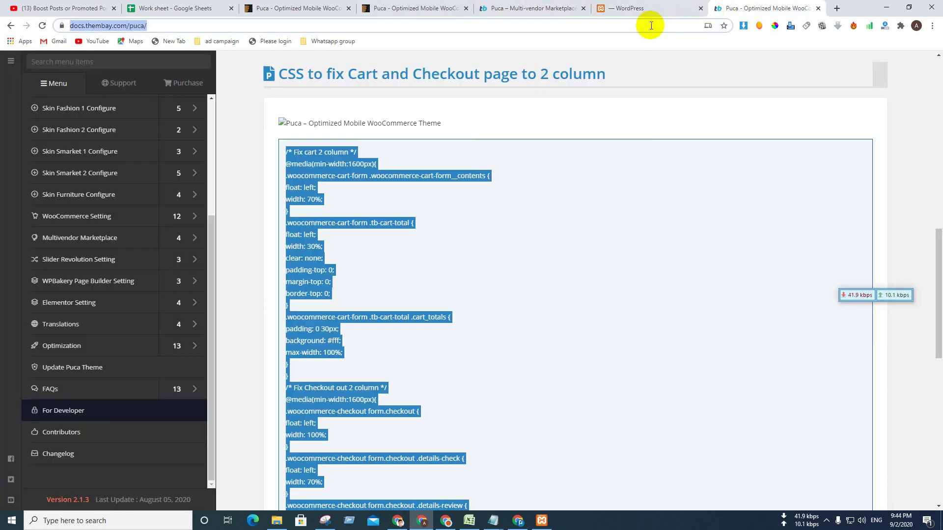
click(639, 9)
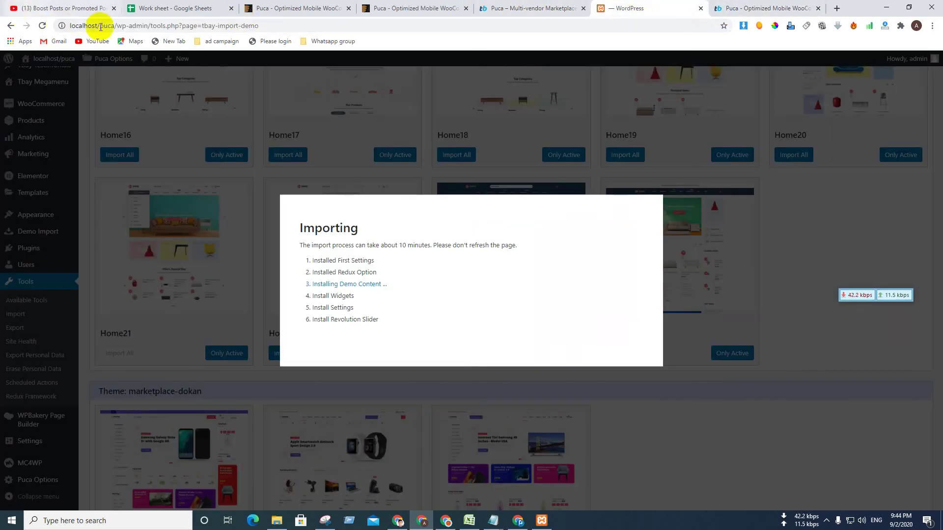
click(146, 25)
click(148, 25)
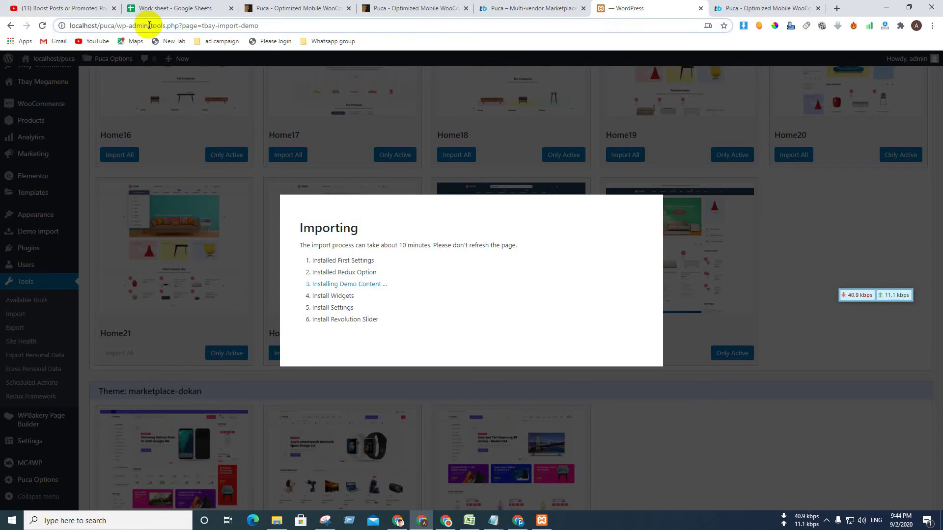
drag(148, 25, 4, 4)
key(ctrl+c)
click(220, 93)
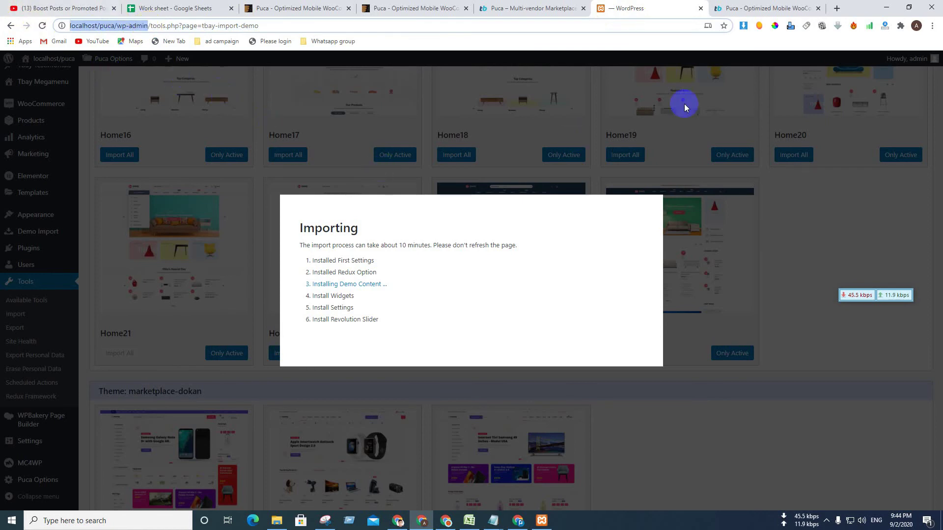
Load localhost/puca/wp-admin in place of the Puca documentation page, check on the import, and return to the dashboard.
click(760, 9)
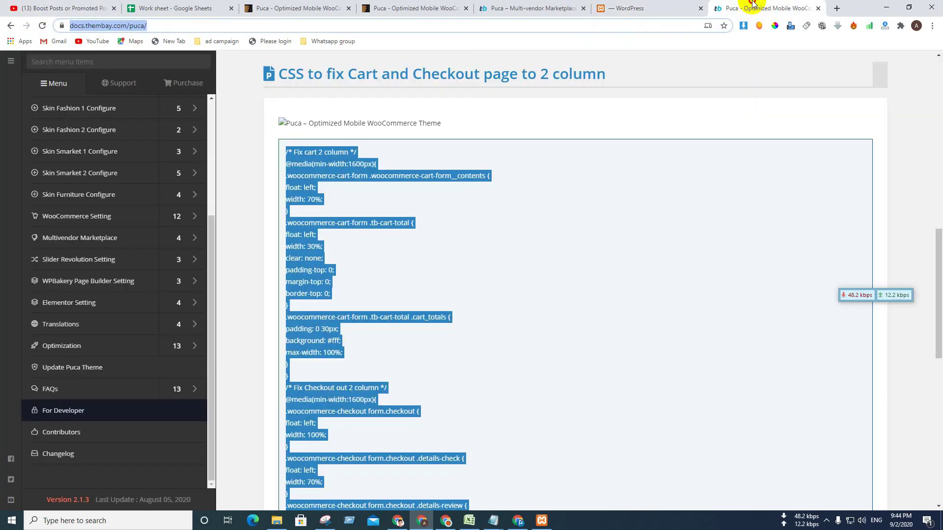
click(614, 26)
key(ctrl+v)
key(Return)
click(189, 270)
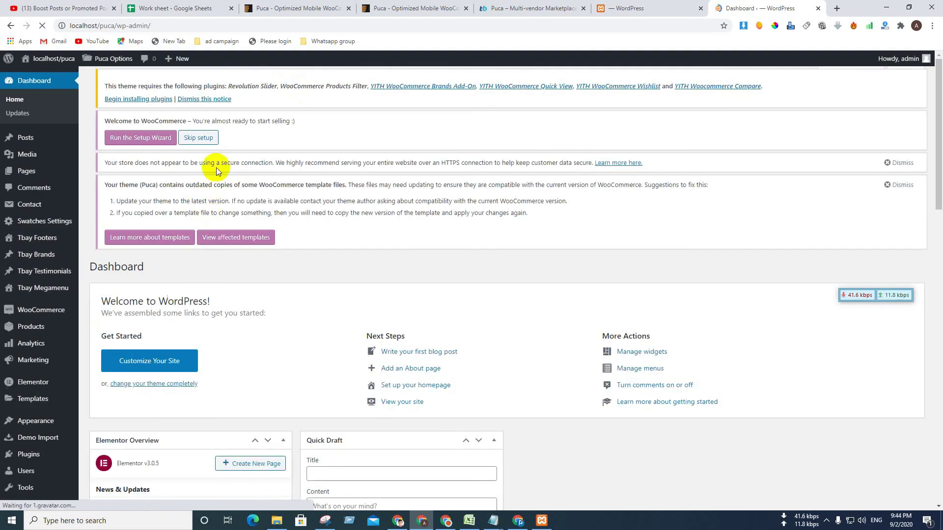
click(639, 9)
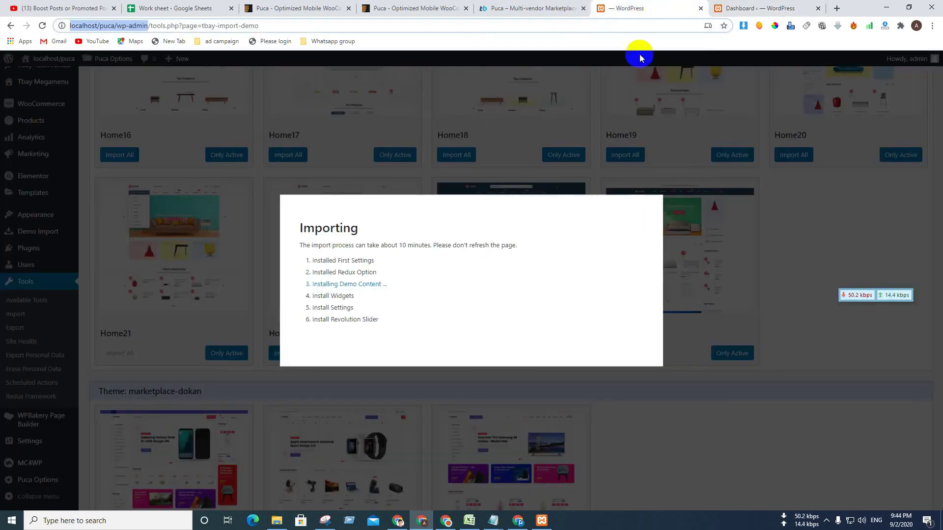
click(754, 8)
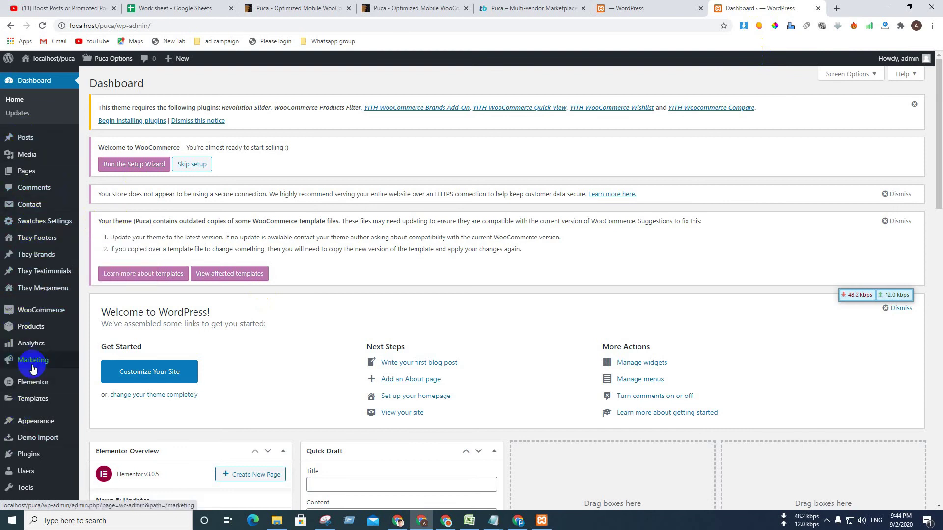
View the WooCommerce Variation Swatches settings, then the Tbay Footers list.
click(45, 222)
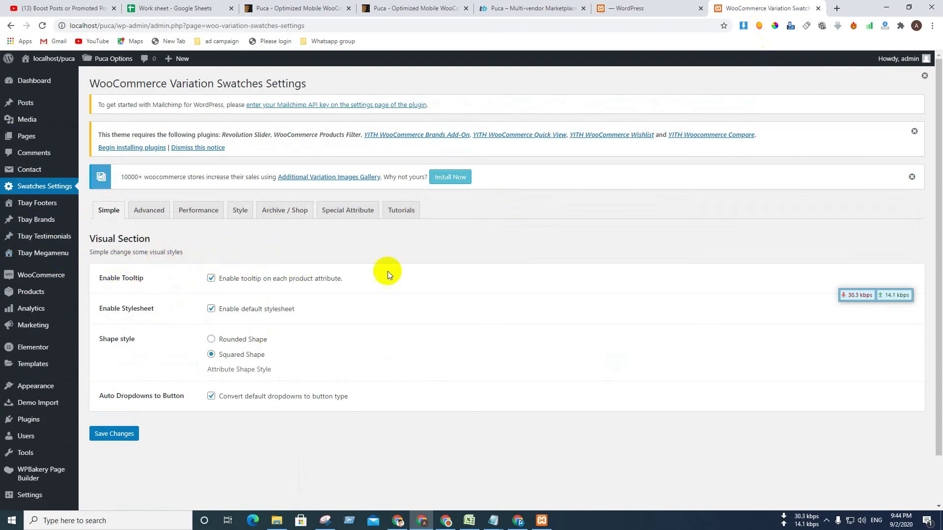
click(33, 222)
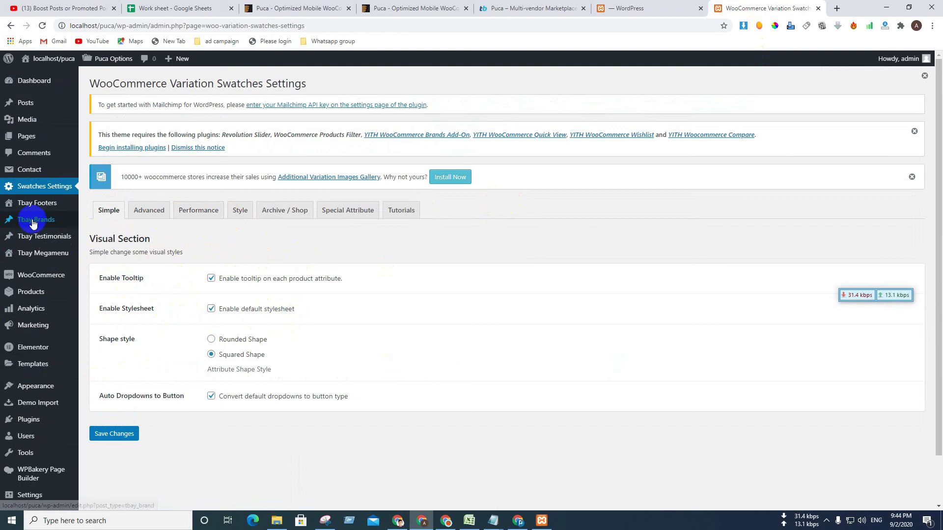
click(36, 207)
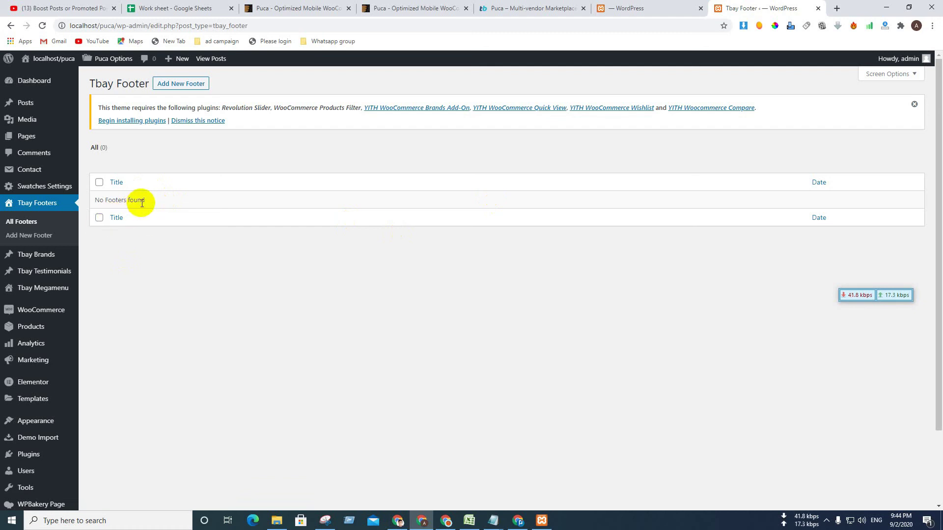
click(35, 233)
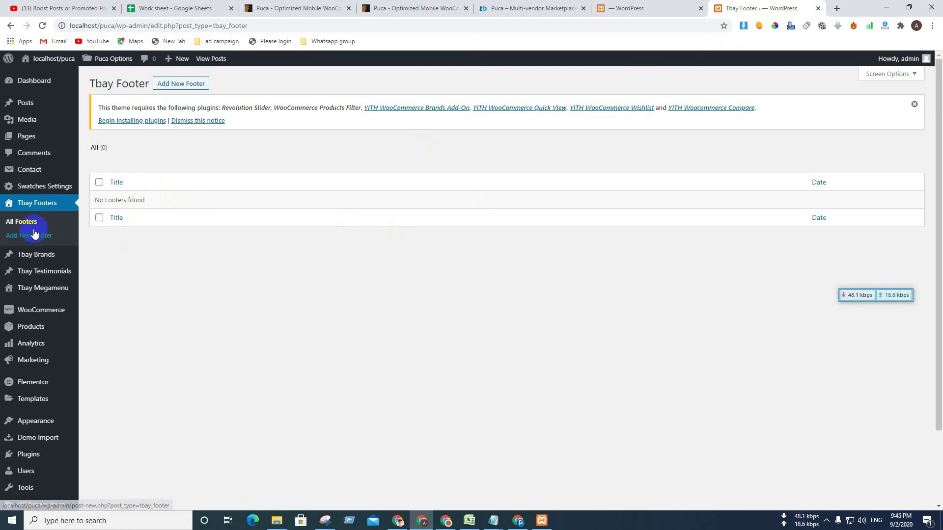
View the list of Tbay Brands, then the list of Tbay Testimonials.
mouse_move(39, 262)
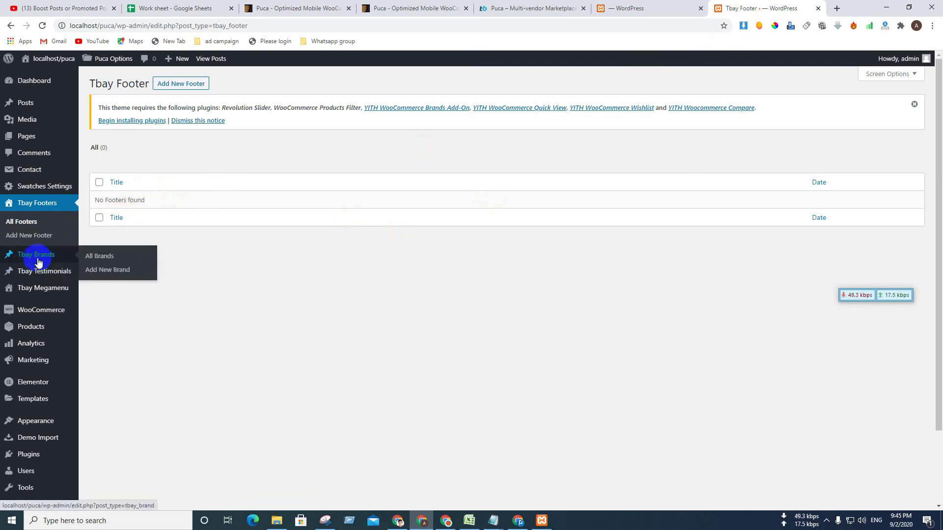
click(39, 262)
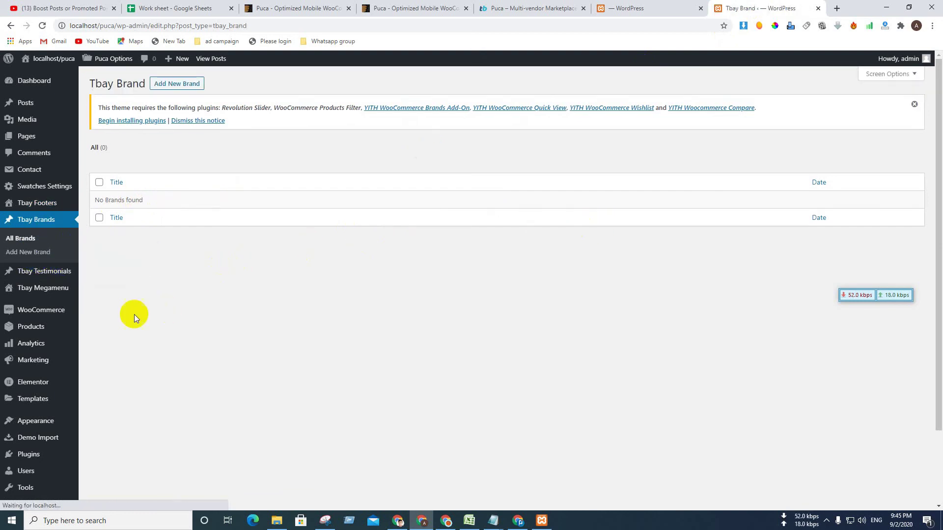
scroll(129, 291, down, 2)
click(40, 192)
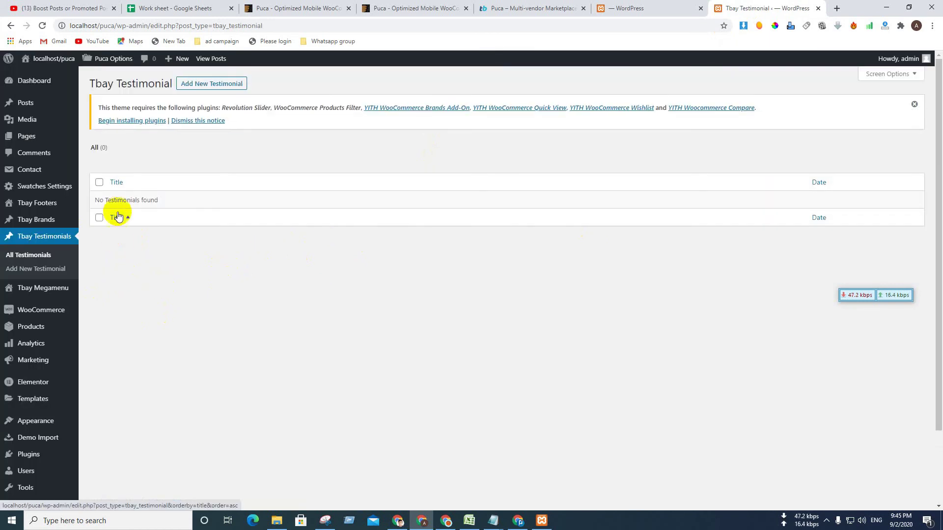
Open a blank new testimonial, dismiss the block editor welcome guide, and return to the testimonials list.
click(39, 269)
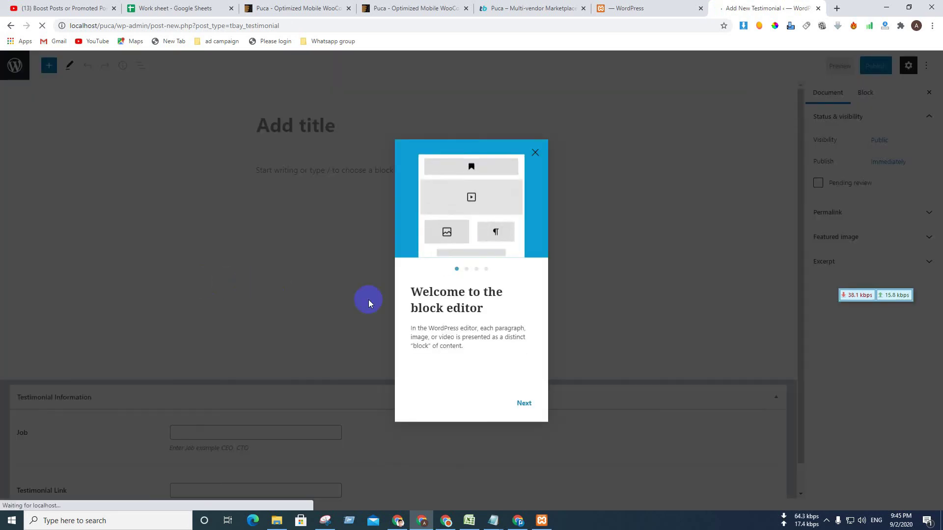
click(535, 153)
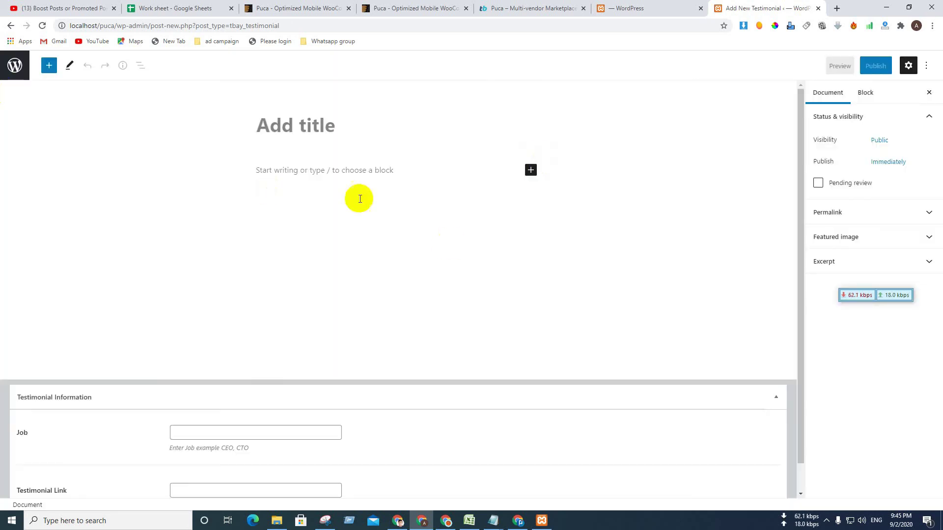
click(16, 60)
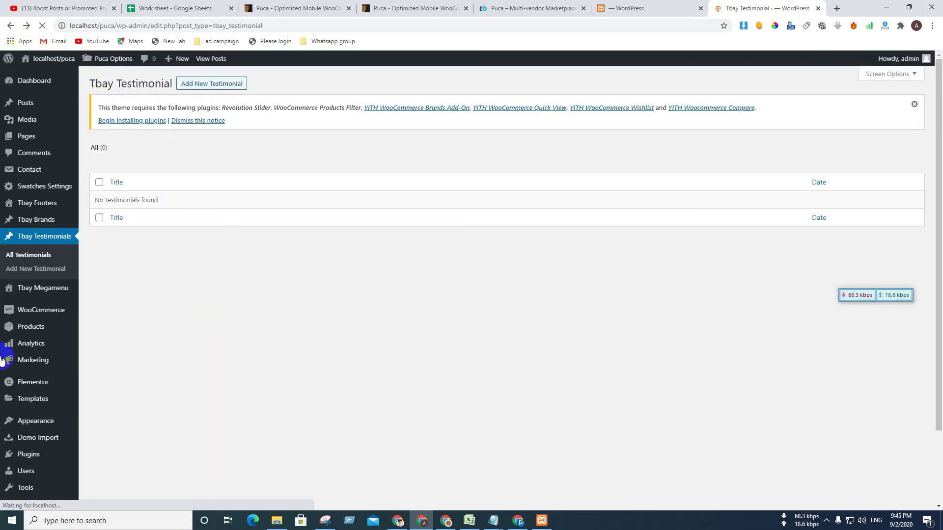
View the Tbay Megamenu list, then look over the WooCommerce admin options.
scroll(17, 295, down, 2)
click(46, 221)
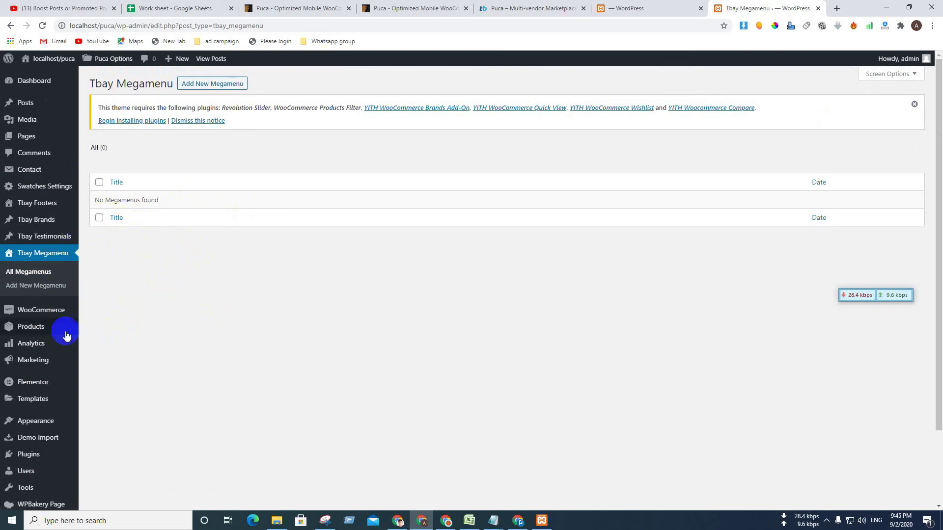
scroll(61, 315, down, 3)
click(41, 201)
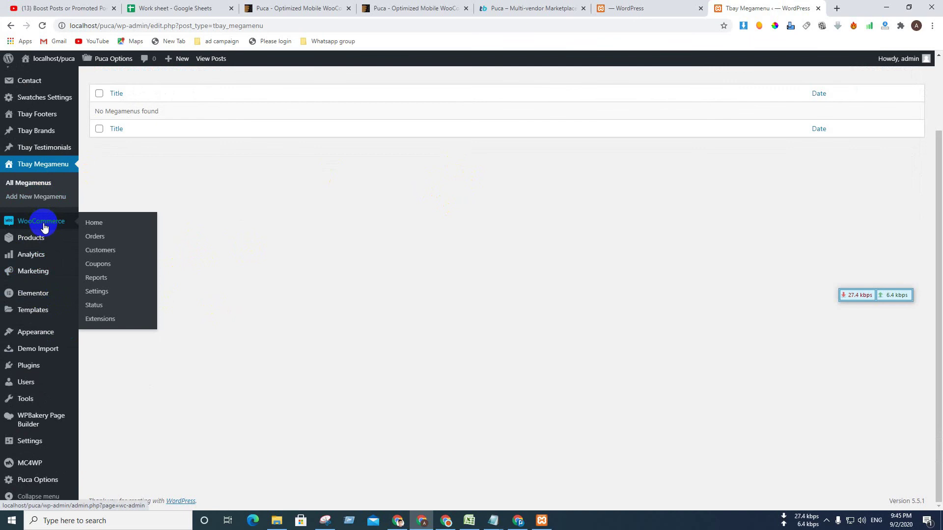
Look over the Products options, then view the WooCommerce Marketing overview and its knowledge base.
mouse_move(41, 242)
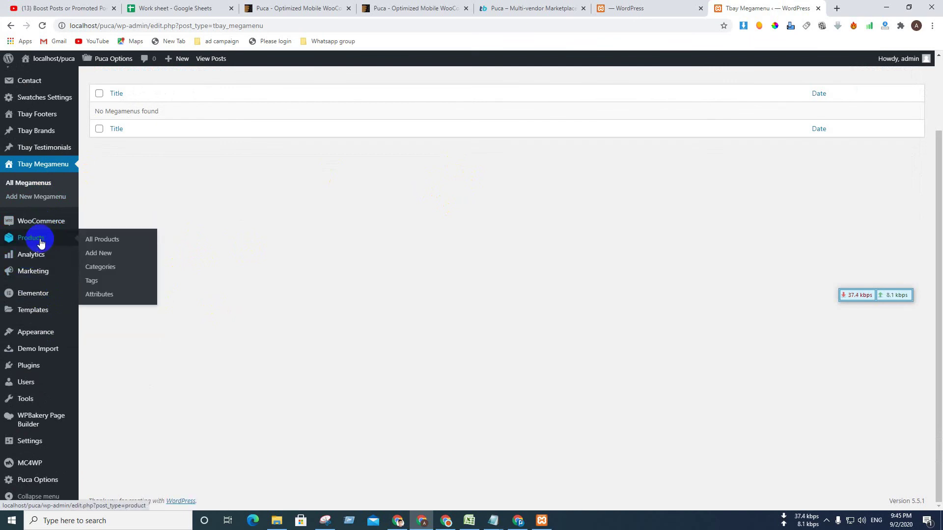
mouse_move(40, 273)
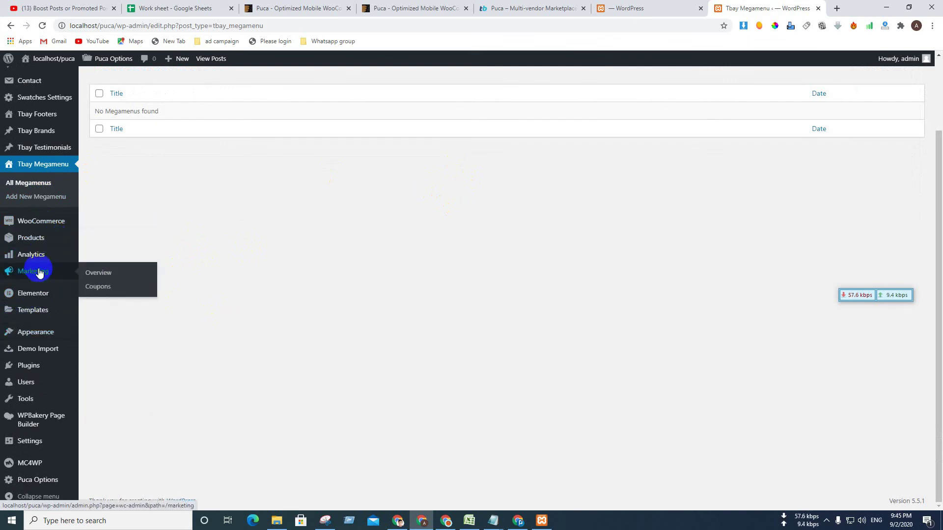
click(98, 288)
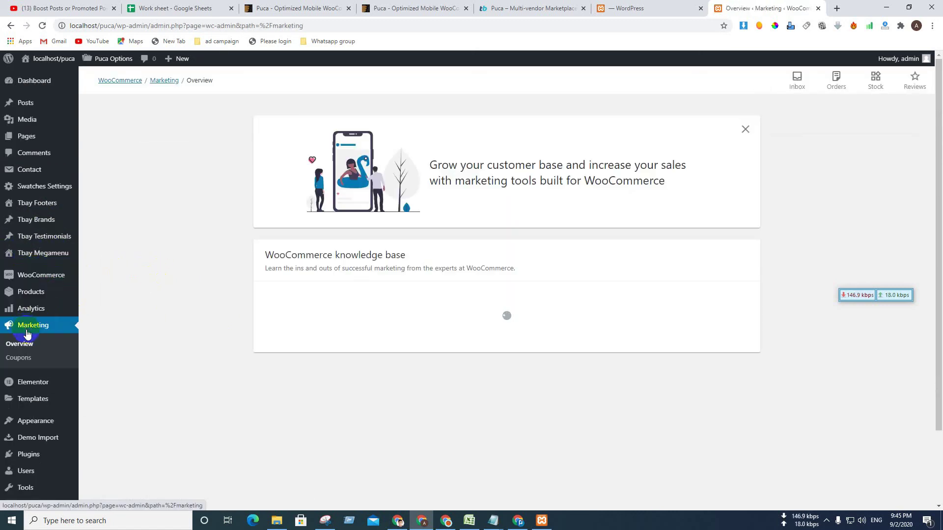
scroll(31, 360, down, 2)
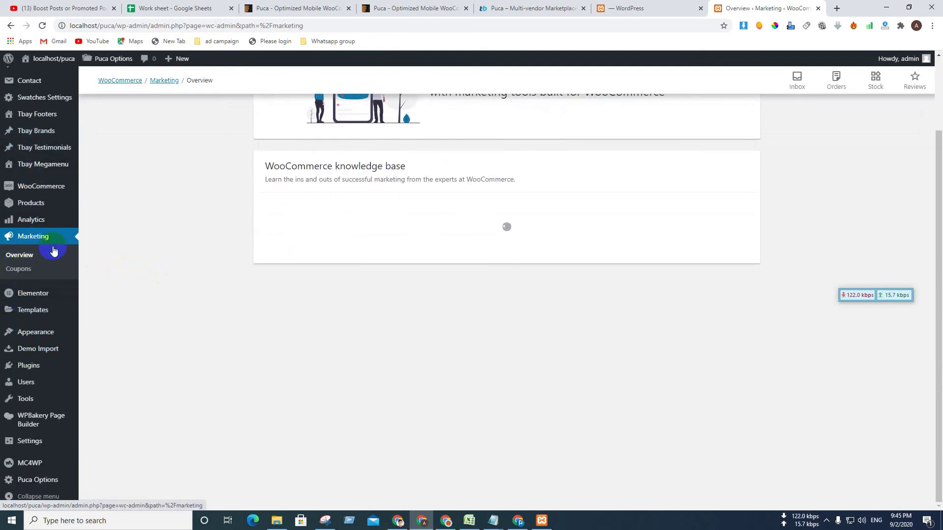
scroll(339, 255, up, 2)
scroll(369, 256, down, 2)
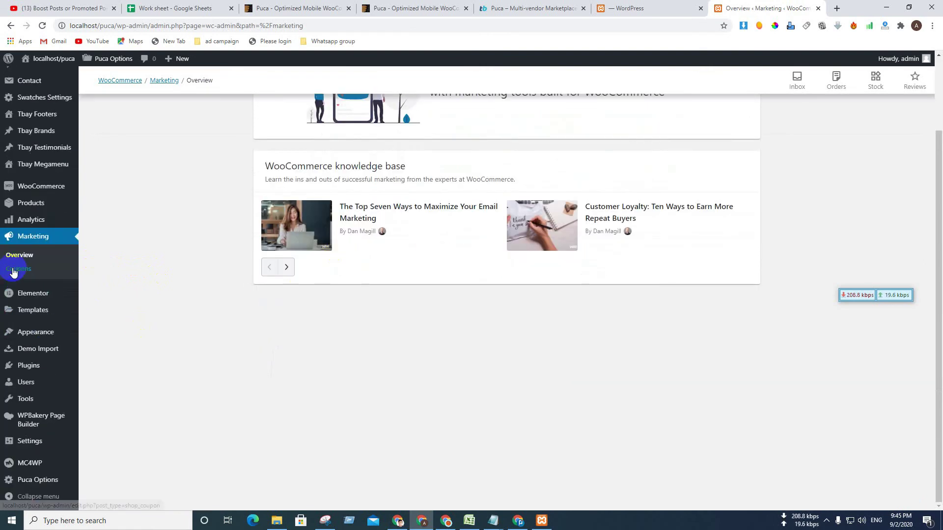
mouse_move(8, 58)
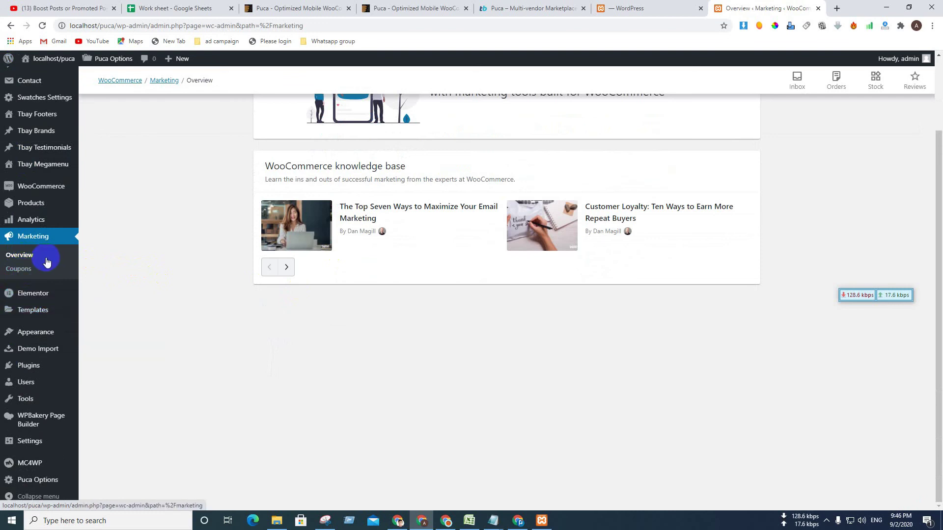
Look over the Marketing overview again, then the remaining admin sections from Elementor down to MC4WP and their options.
scroll(295, 273, up, 2)
scroll(98, 295, down, 2)
scroll(393, 285, up, 2)
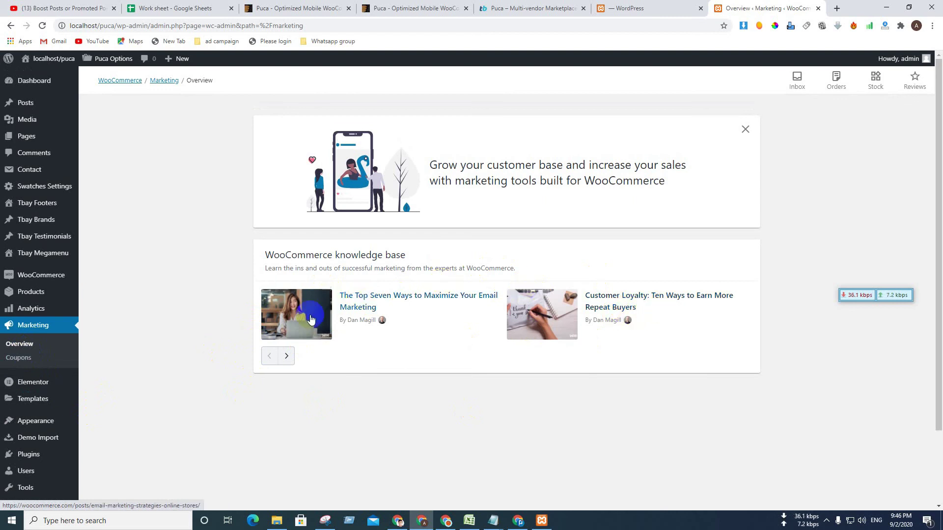
scroll(192, 352, down, 2)
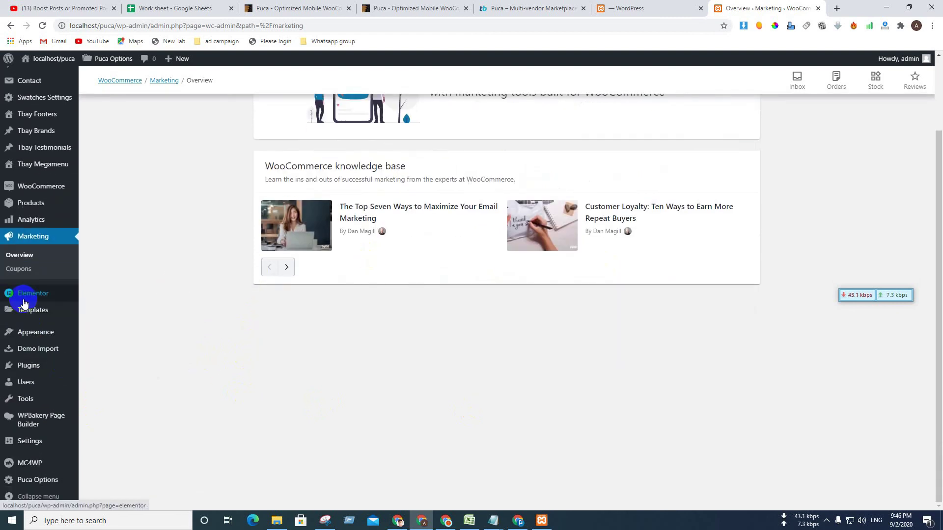
mouse_move(23, 303)
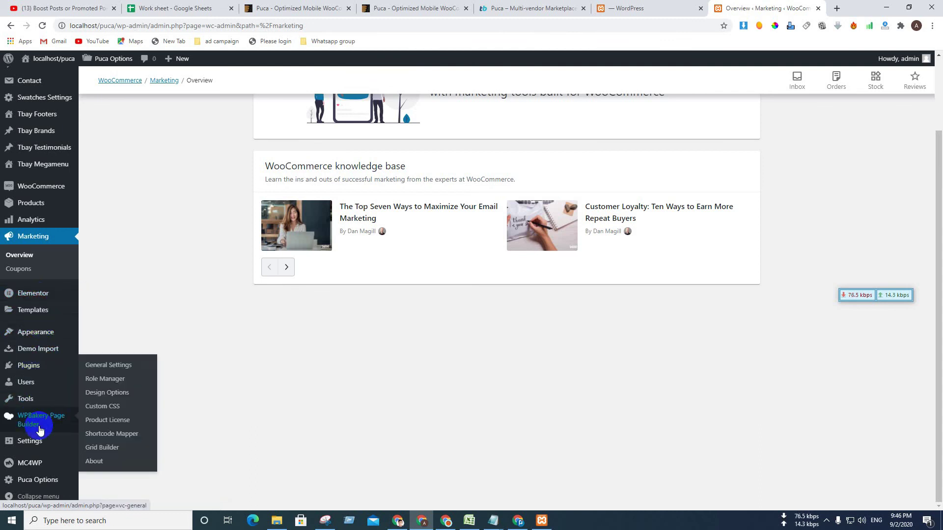
mouse_move(45, 429)
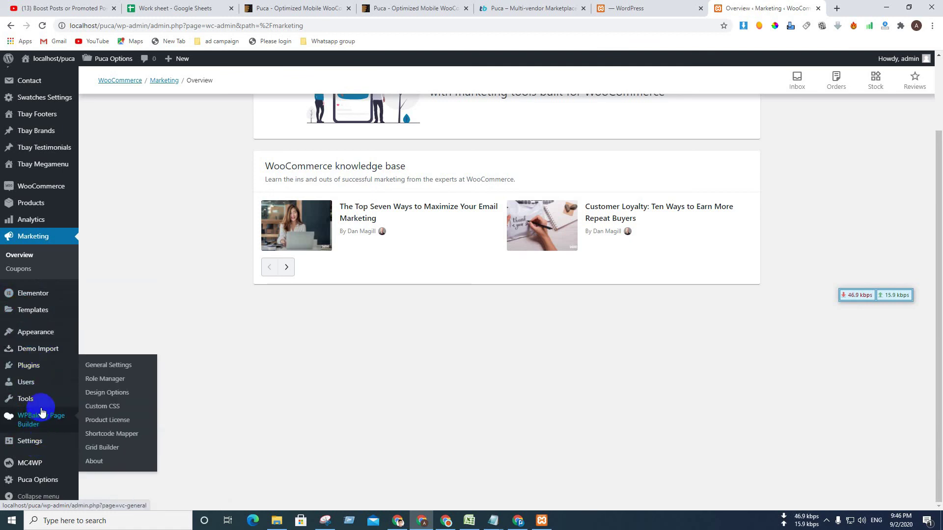
mouse_move(43, 384)
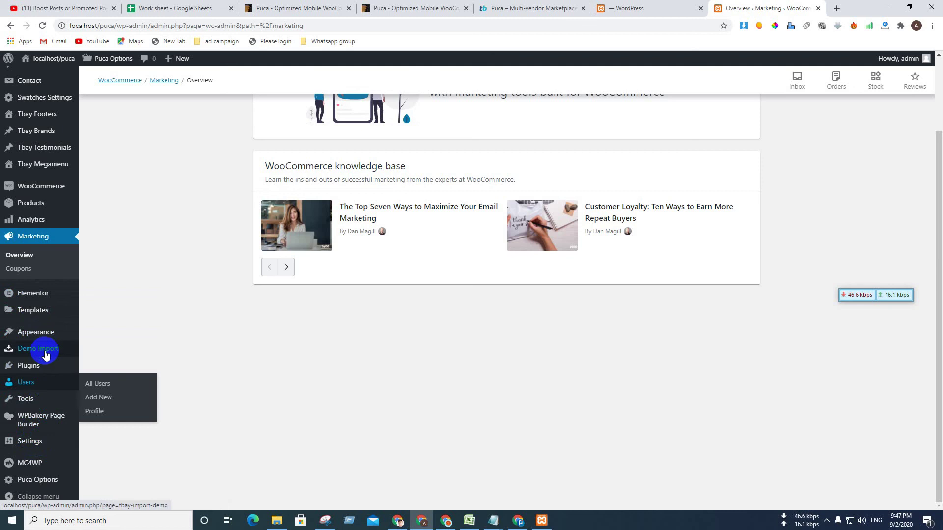
mouse_move(38, 337)
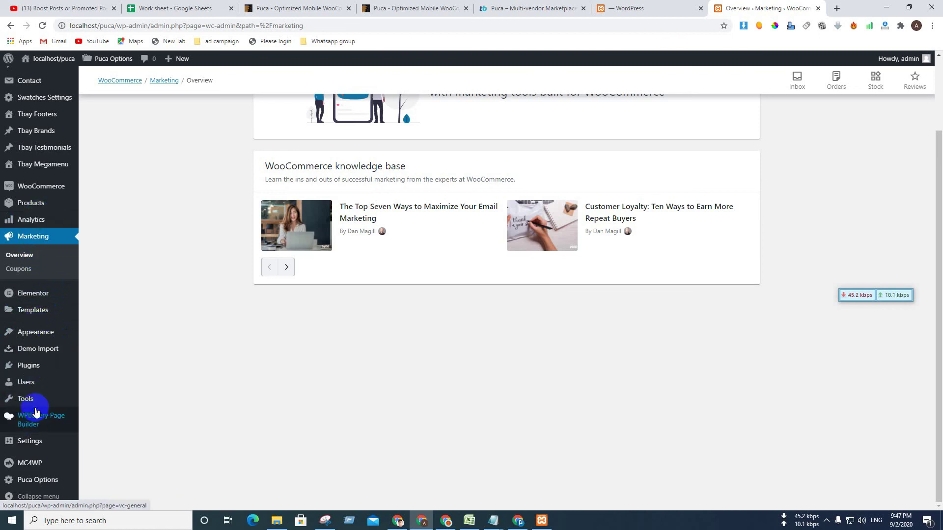
mouse_move(61, 368)
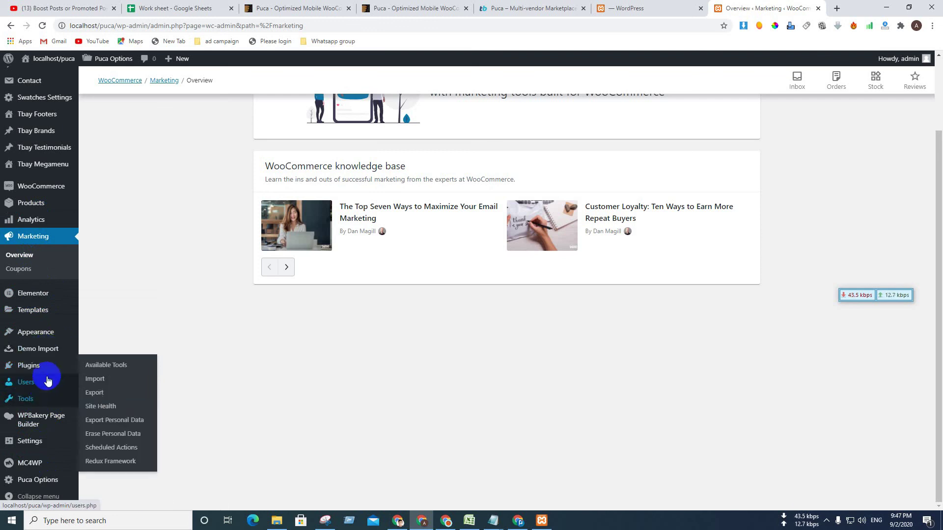
mouse_move(37, 472)
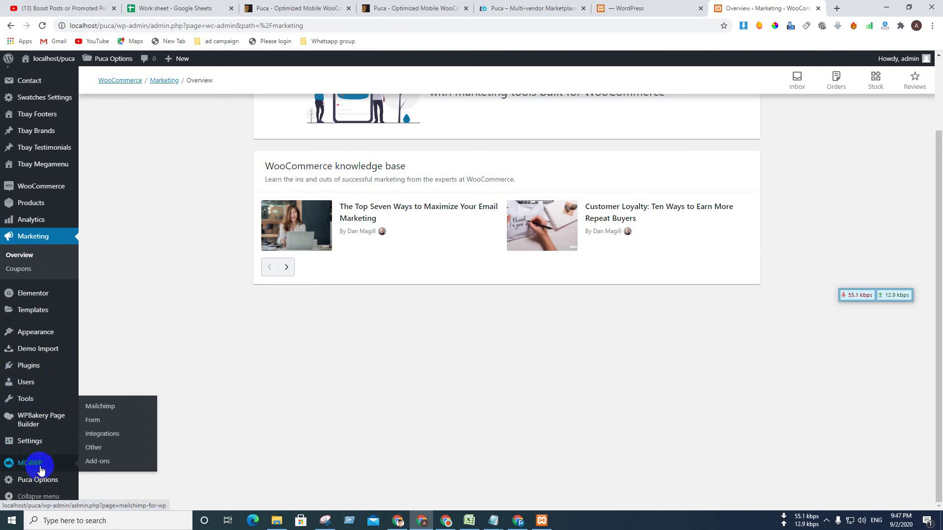
Open the Puca theme options and view the Header settings, then look through the General settings.
click(39, 480)
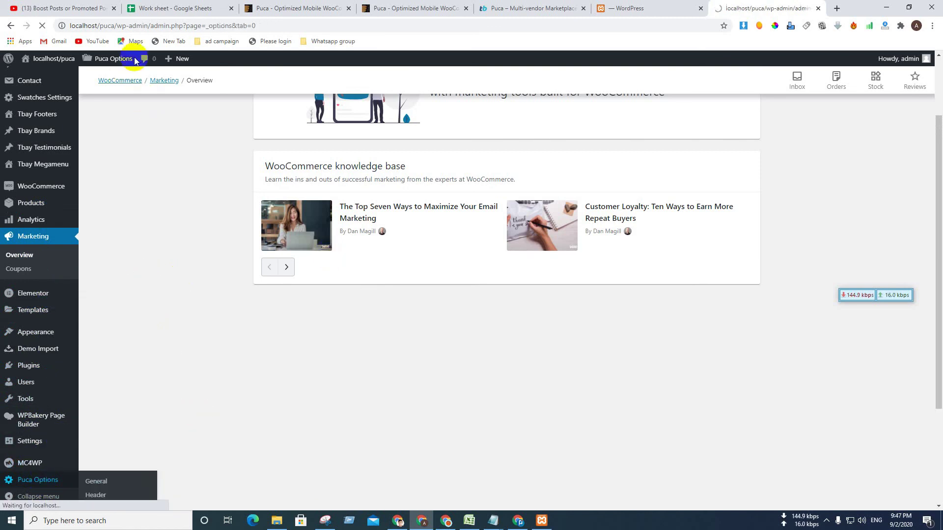
mouse_move(108, 65)
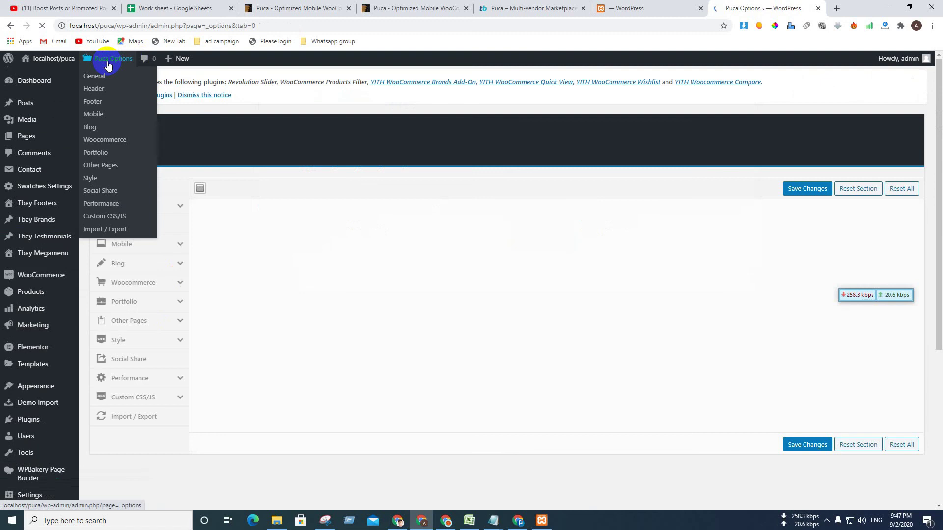
click(131, 208)
click(123, 243)
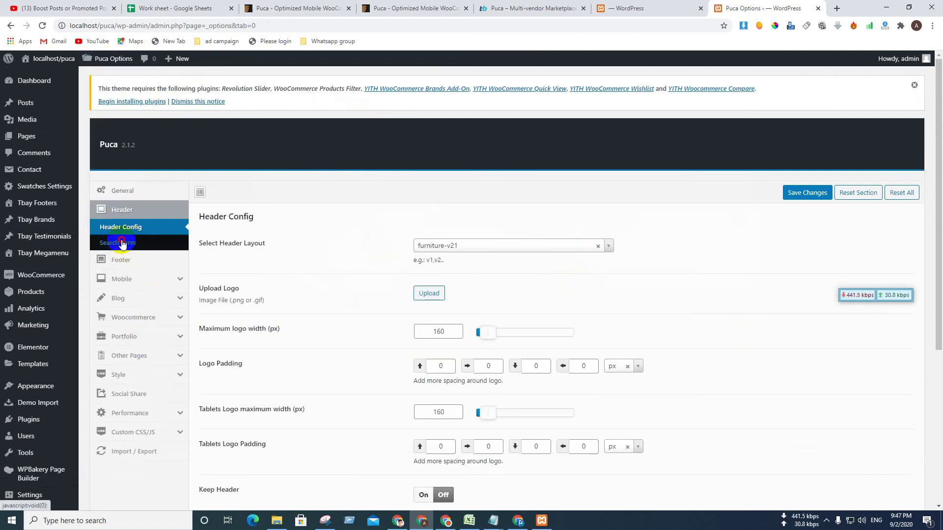
click(126, 192)
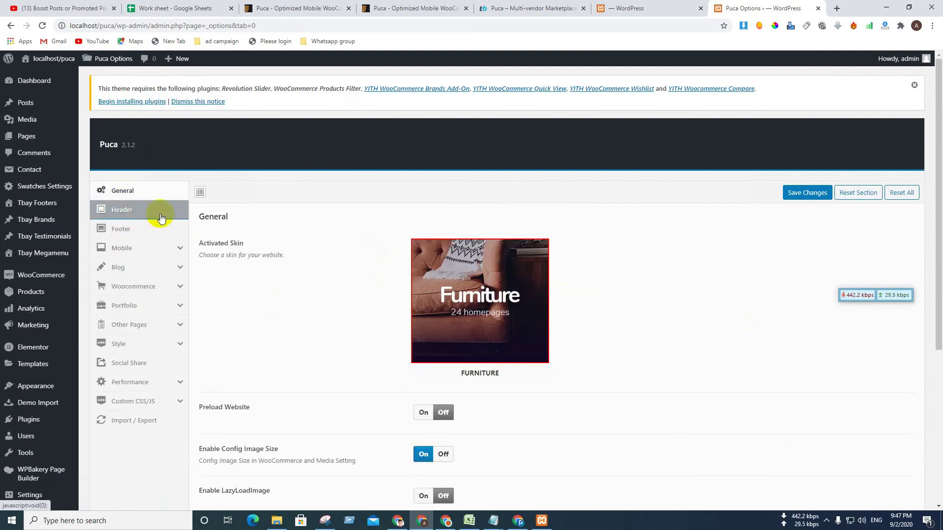
scroll(466, 221, down, 5)
scroll(455, 264, up, 5)
right_click(466, 336)
View the Header Config, Mobile Header and Woocommerce settings of the Puca theme, then its Import / Export section.
click(118, 209)
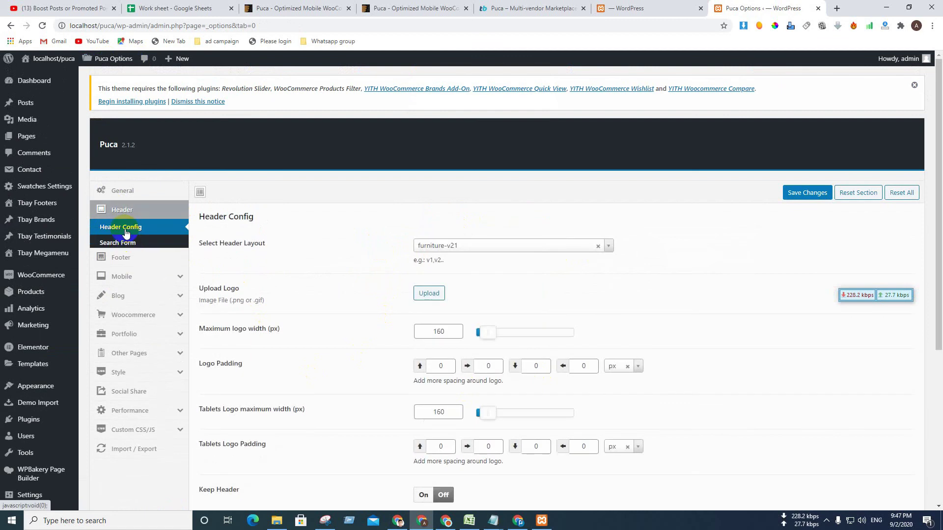
click(120, 270)
click(121, 344)
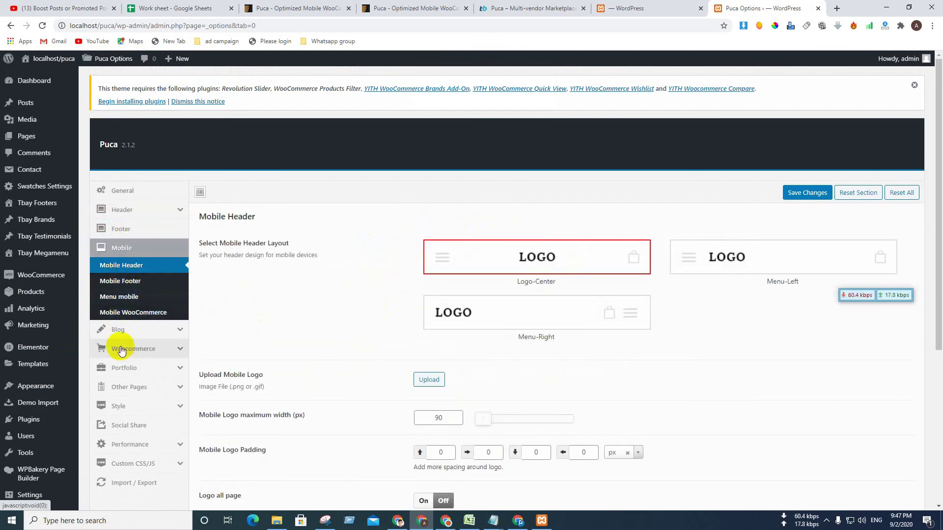
click(131, 322)
scroll(255, 334, down, 5)
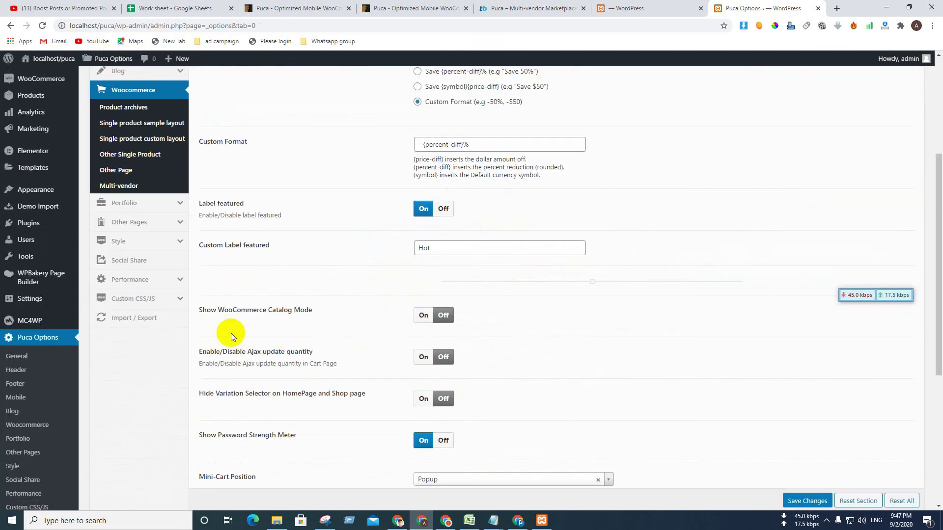
scroll(216, 315, up, 5)
scroll(181, 339, down, 5)
click(132, 250)
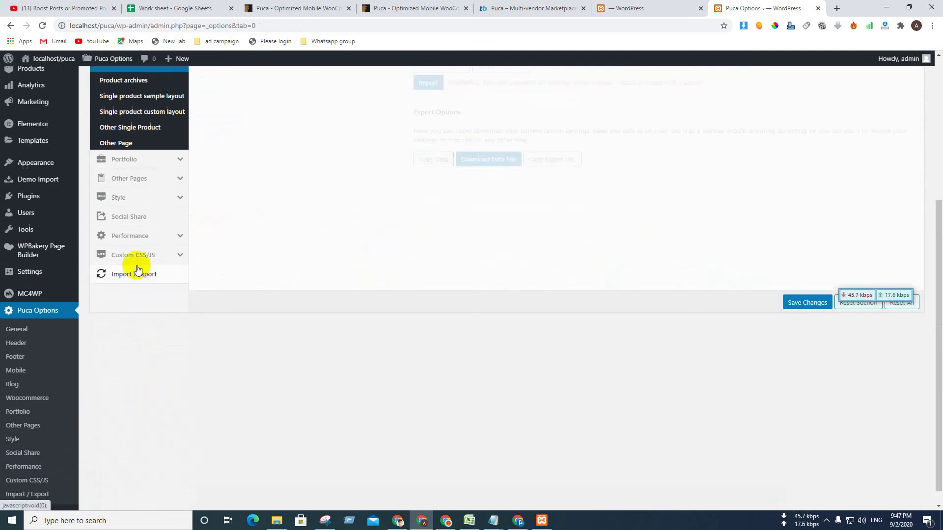
Browse the theme's Style, Other Pages, Portfolio and preceding option sections, and return to the General settings.
click(131, 203)
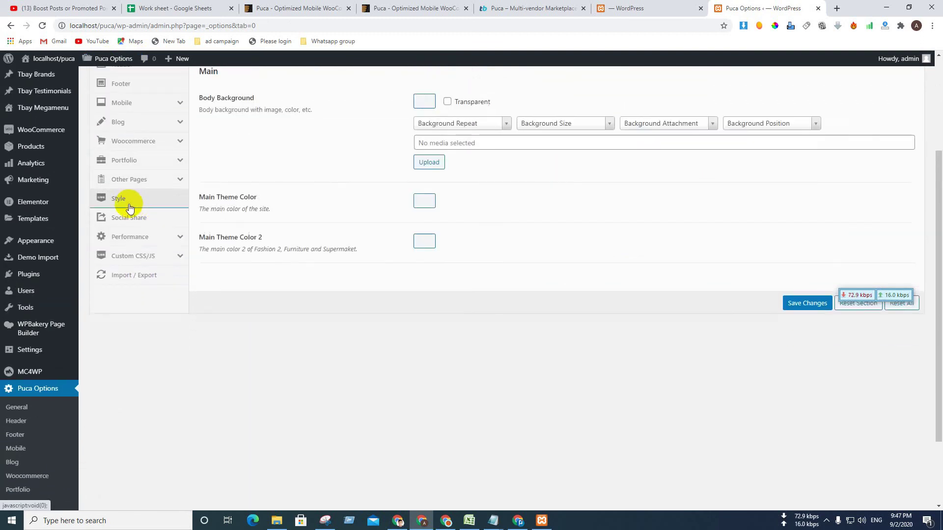
click(129, 278)
click(130, 257)
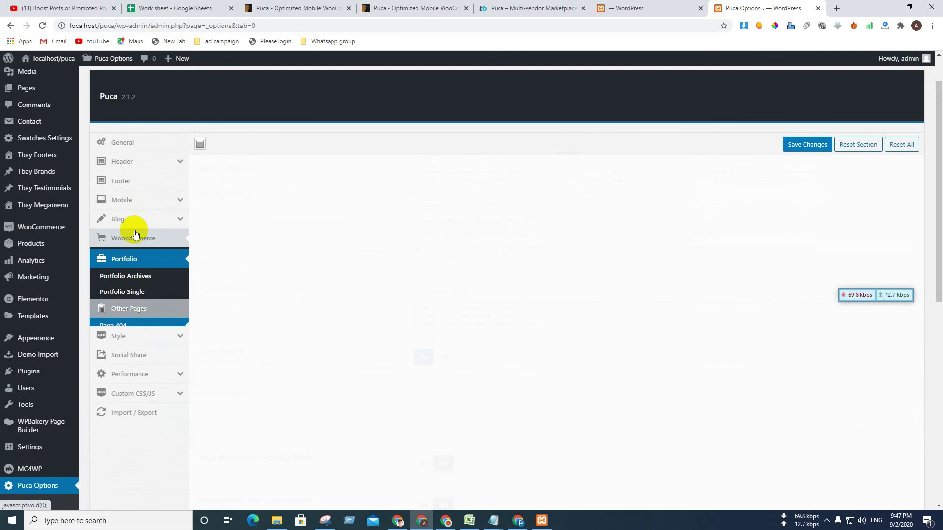
click(131, 219)
click(130, 199)
click(131, 182)
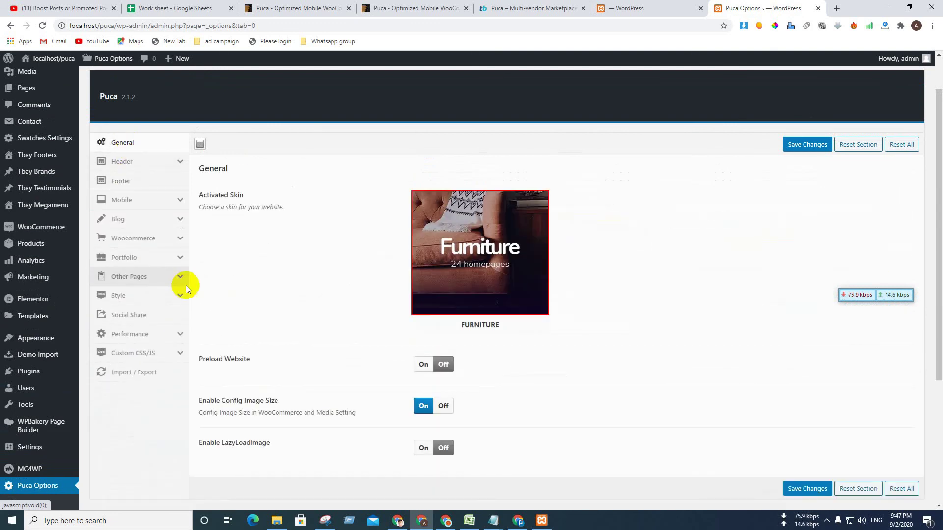
Check the Home21 demo import's progress and remaining stages, glance back at the Puca options, and return to the import.
key(ctrl+shift+Tab)
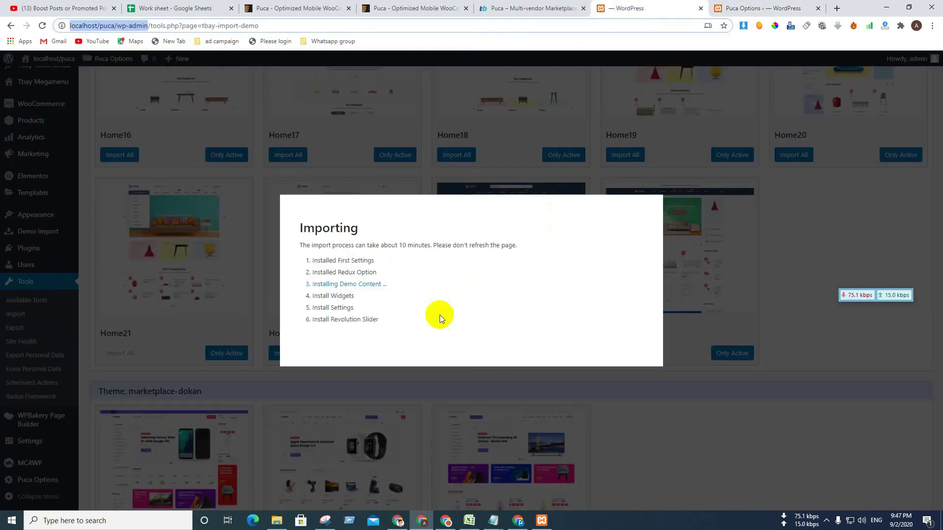
drag(400, 246, 568, 276)
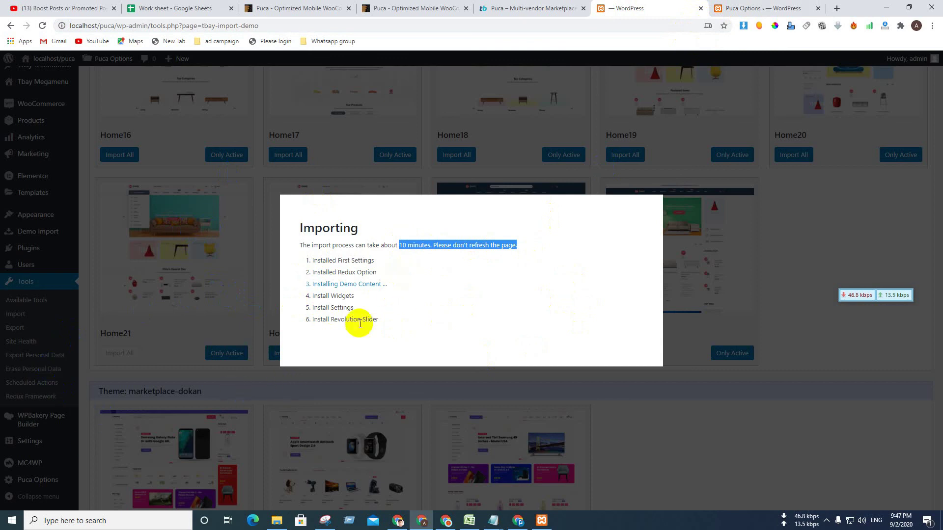
click(399, 345)
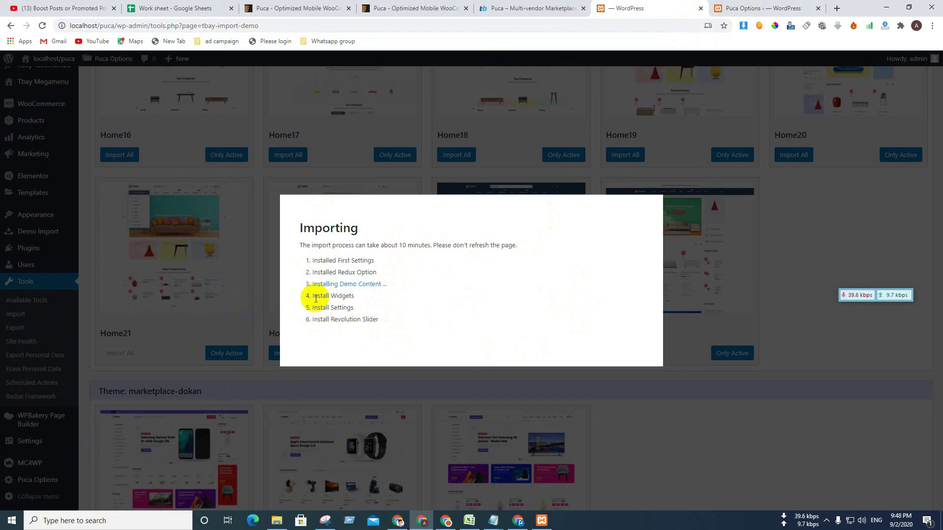
drag(314, 297, 511, 341)
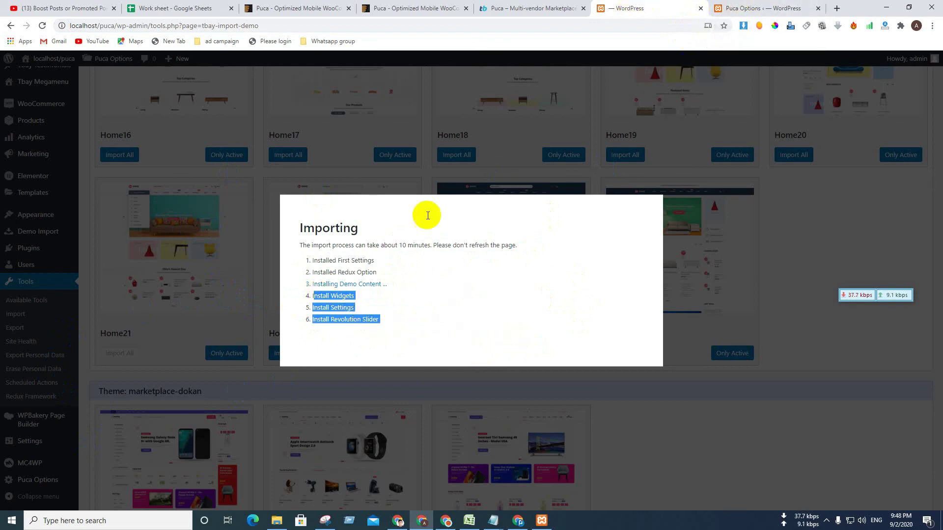
click(181, 153)
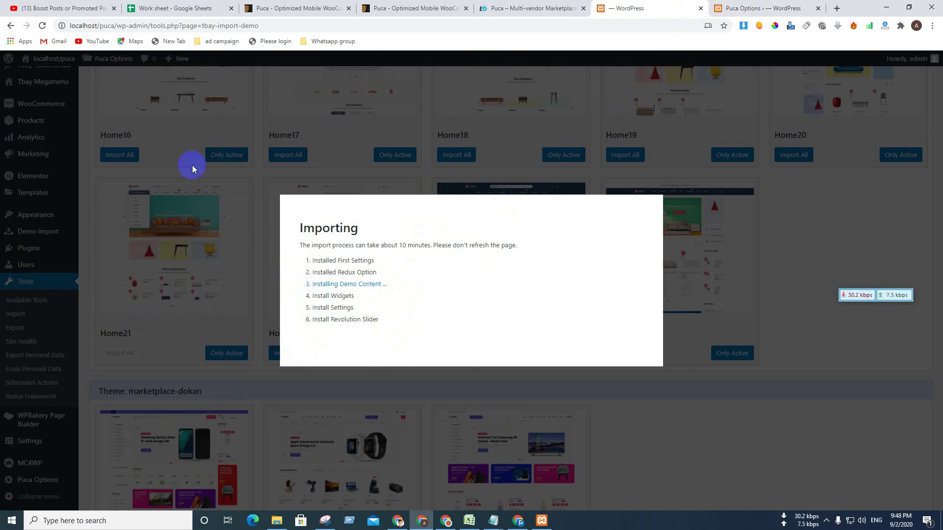
click(730, 8)
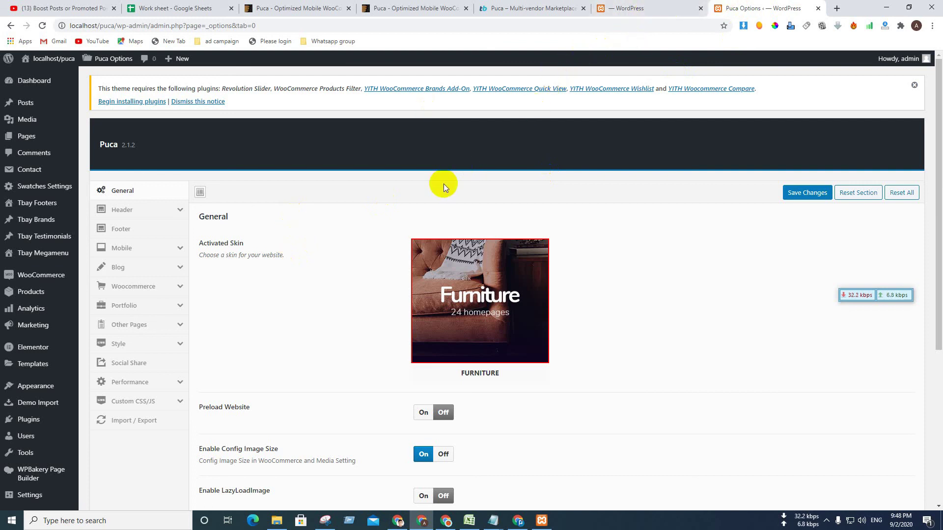
click(666, 9)
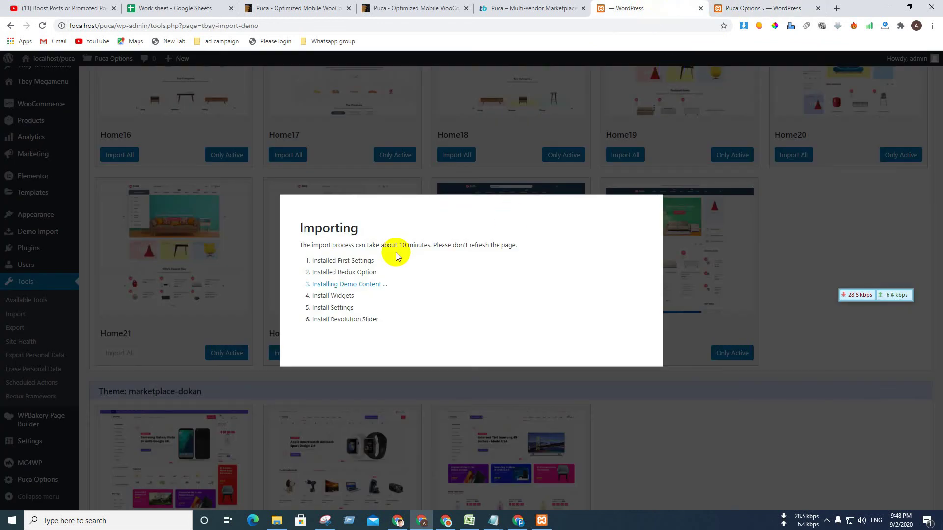